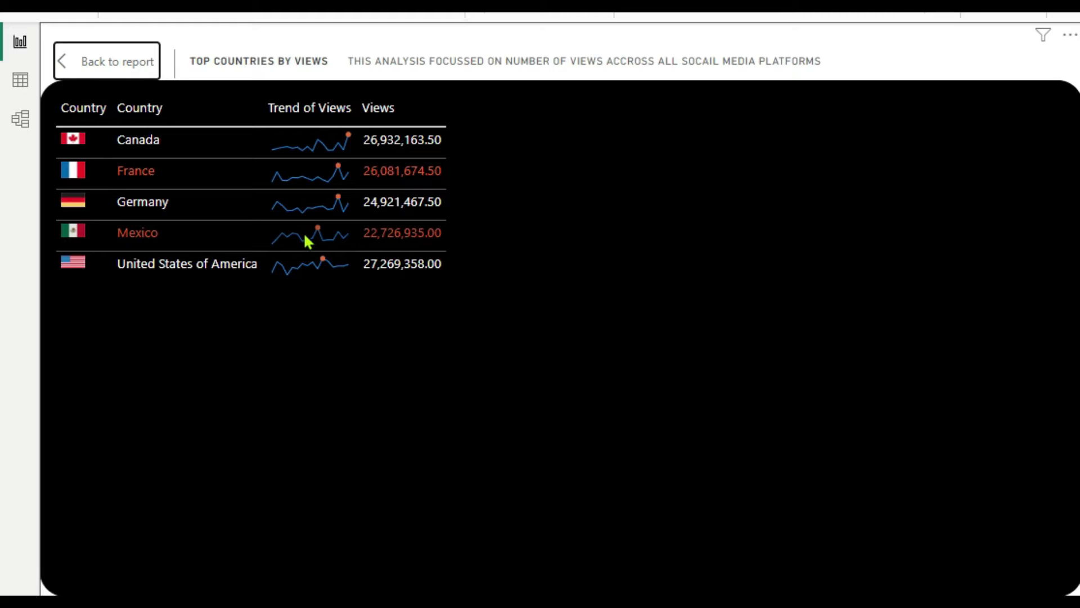
# Leave the focused visual and review the fields of the financials and Flags tables and the relationship between them
pyautogui.press('Escape')
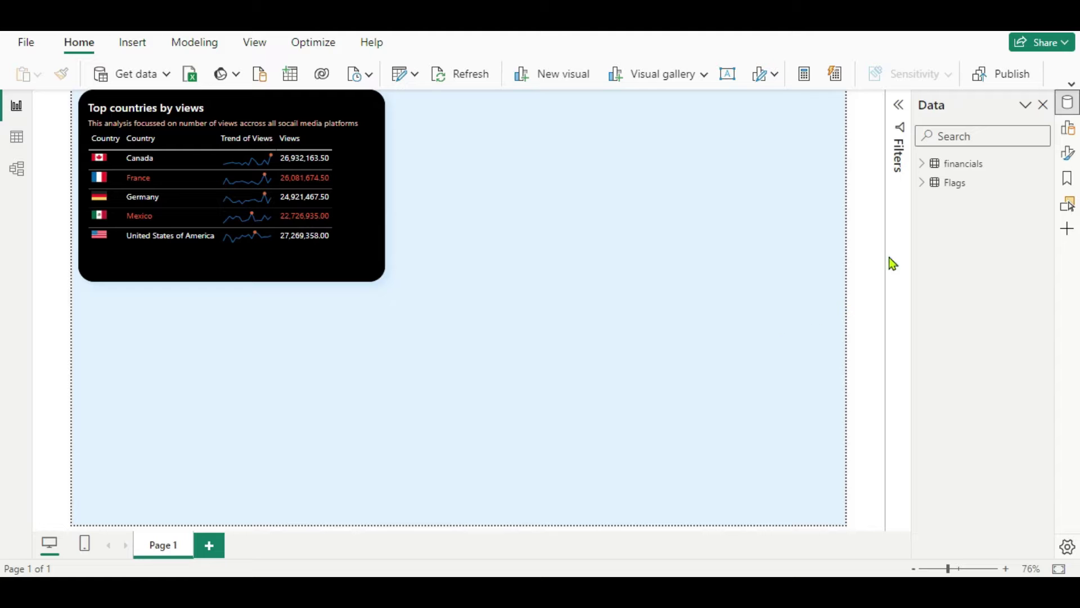
pyautogui.click(924, 165)
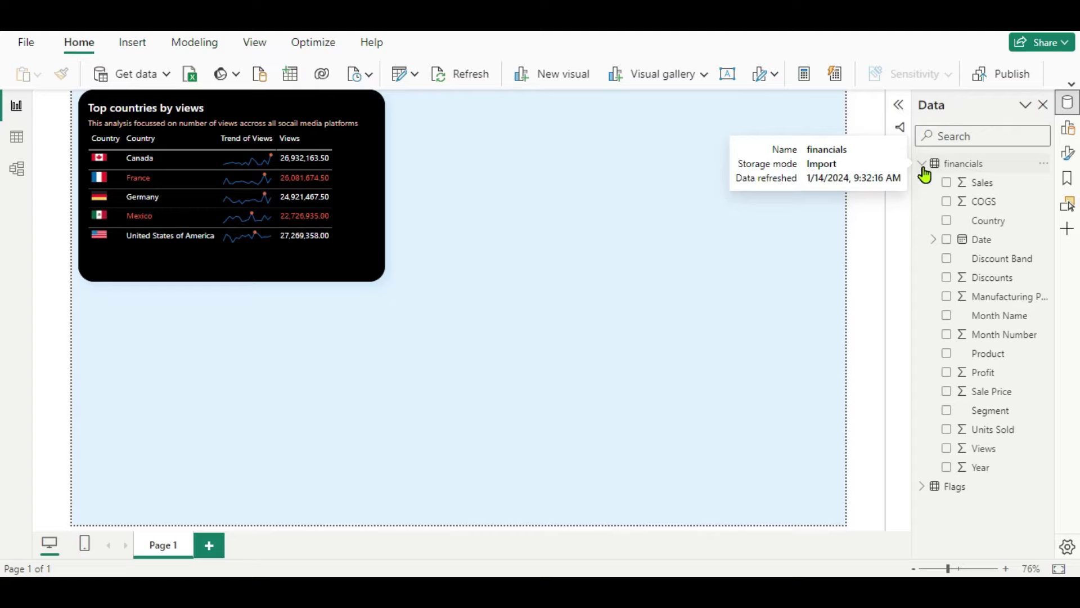
pyautogui.click(923, 164)
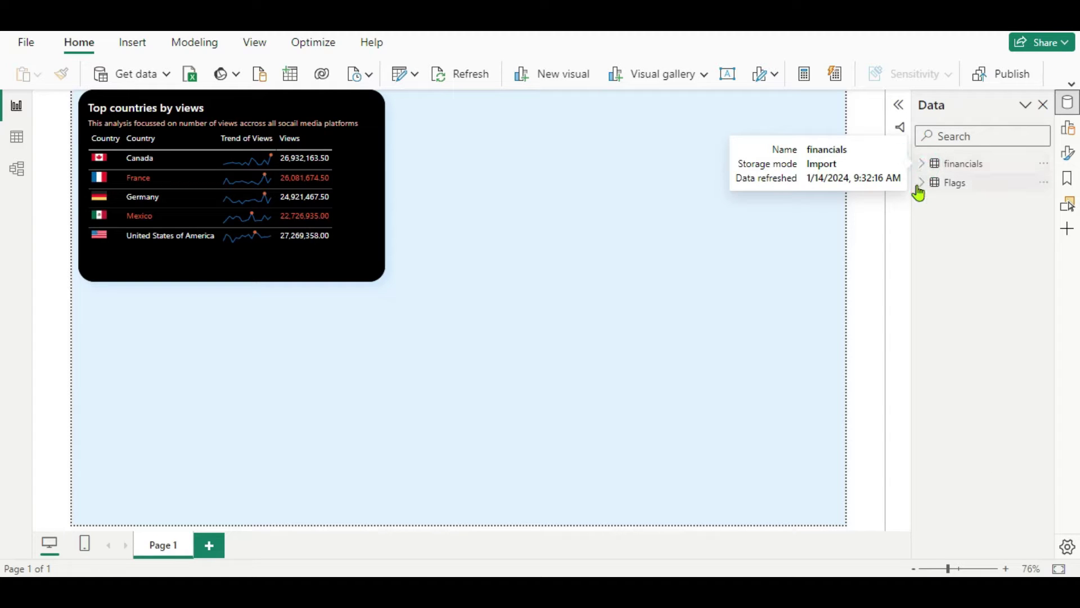
pyautogui.click(920, 183)
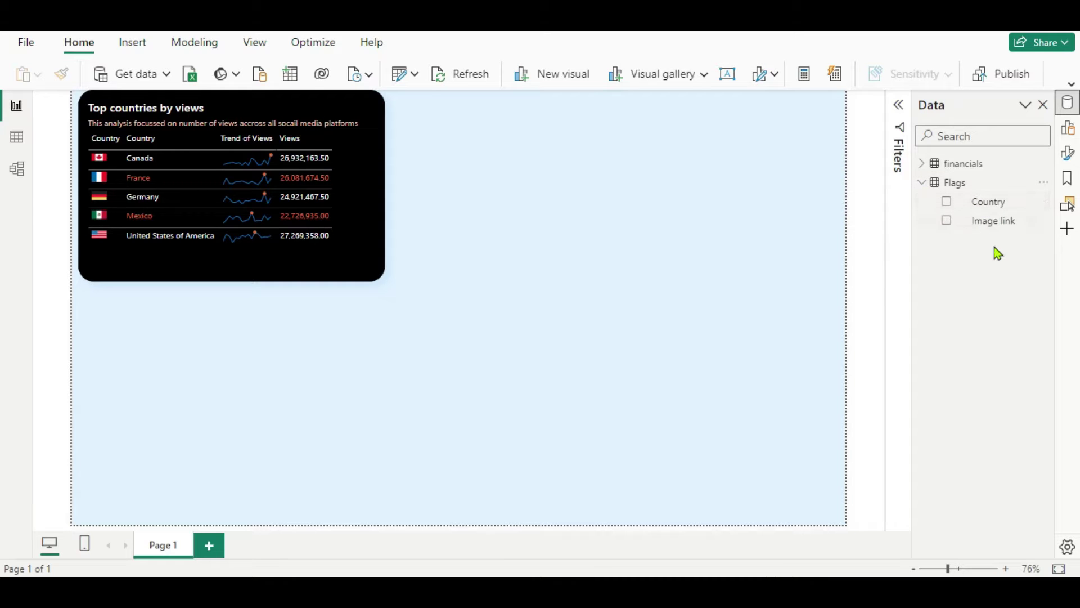
pyautogui.click(926, 187)
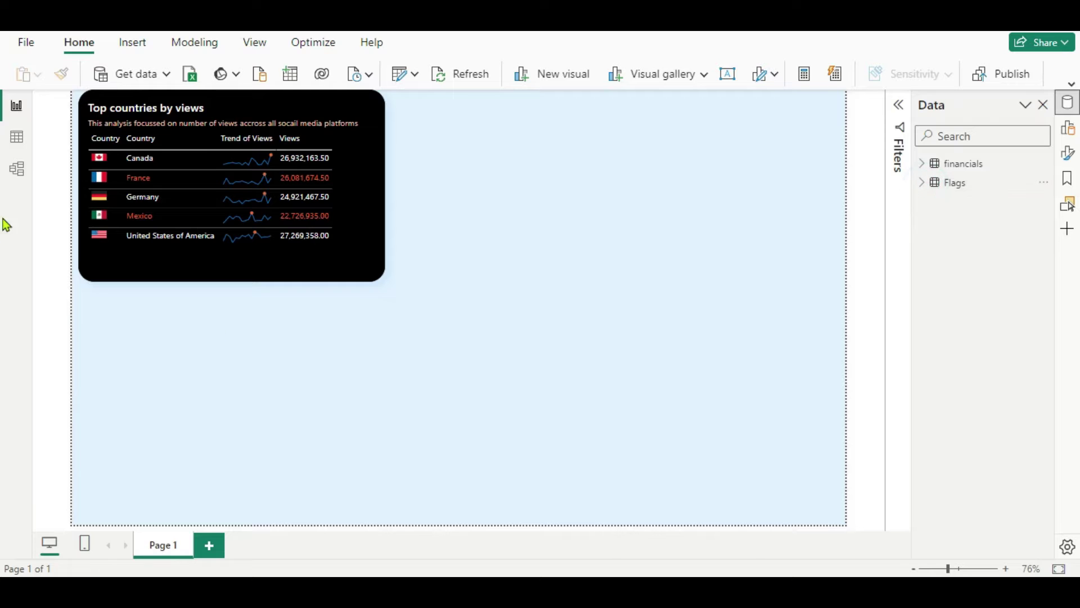
pyautogui.click(20, 172)
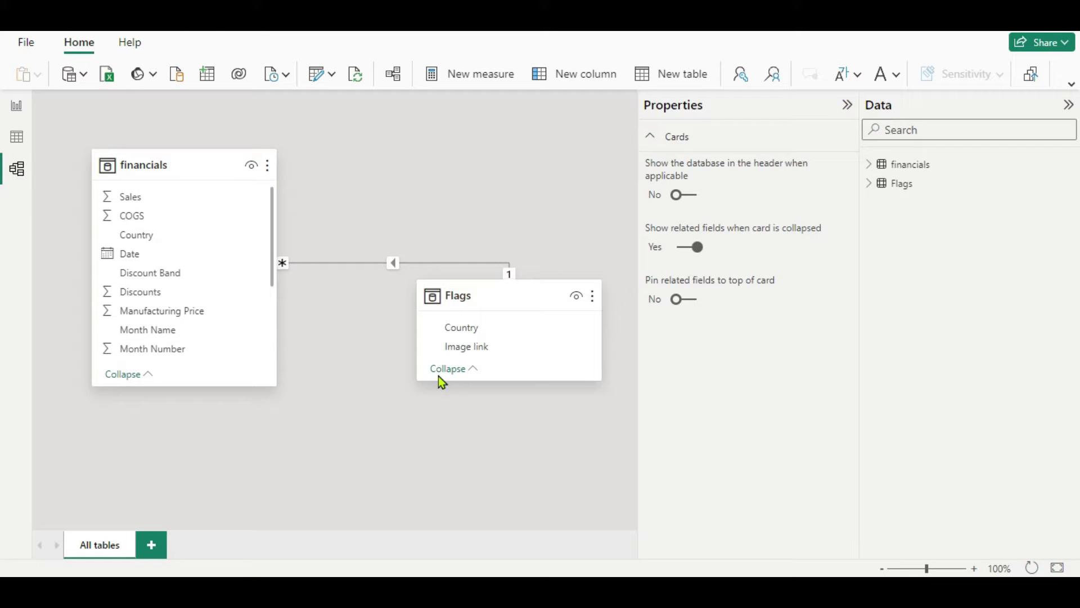
pyautogui.click(17, 105)
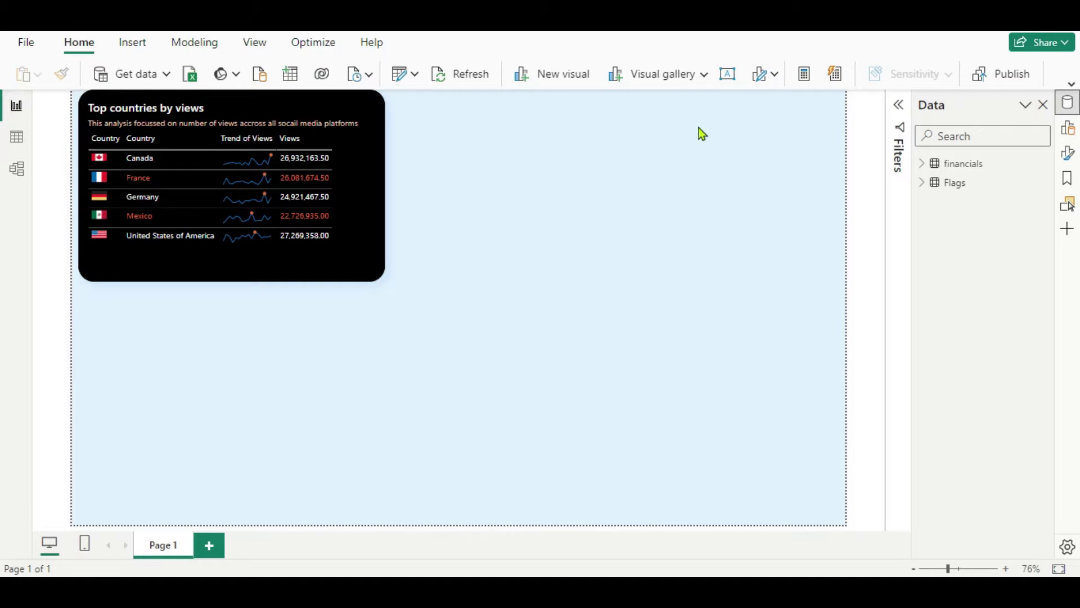
# Add a new report page and insert an empty table visual on it
pyautogui.click(210, 551)
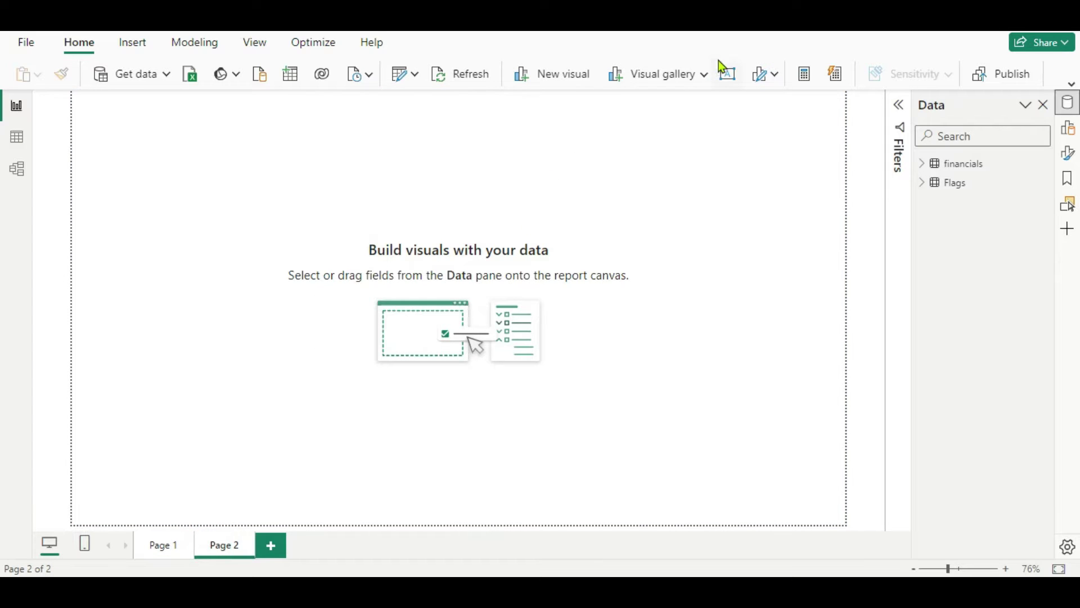
pyautogui.click(704, 74)
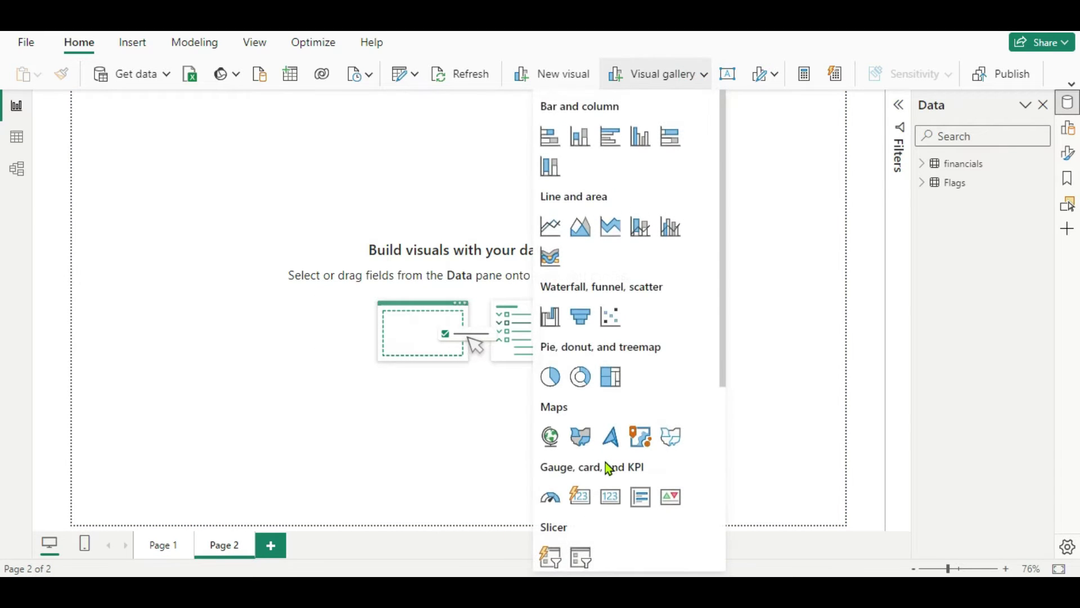
pyautogui.scroll(-3, 607, 471)
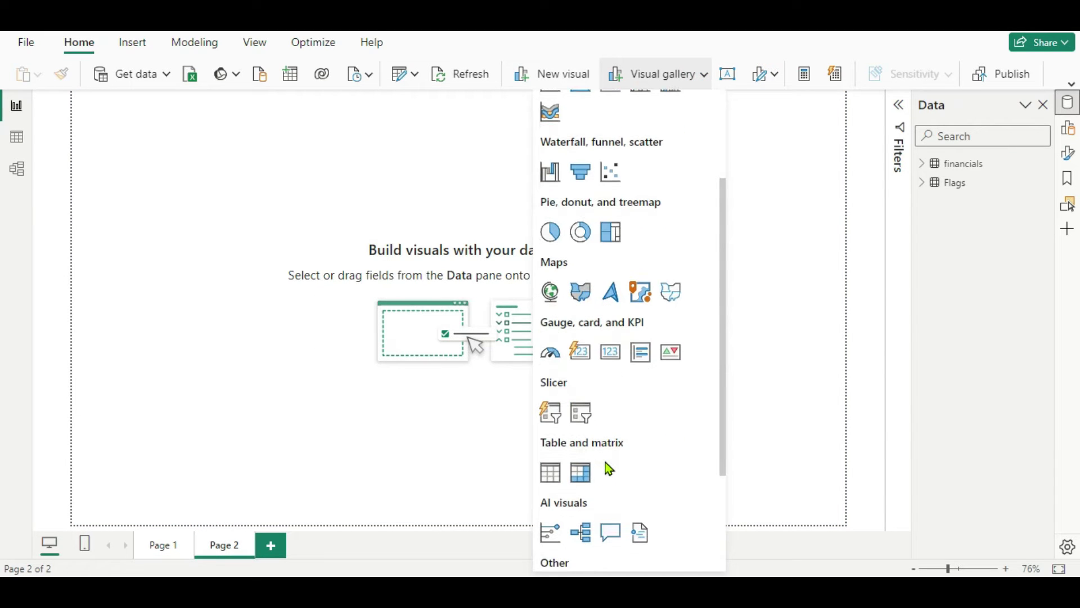
pyautogui.click(554, 476)
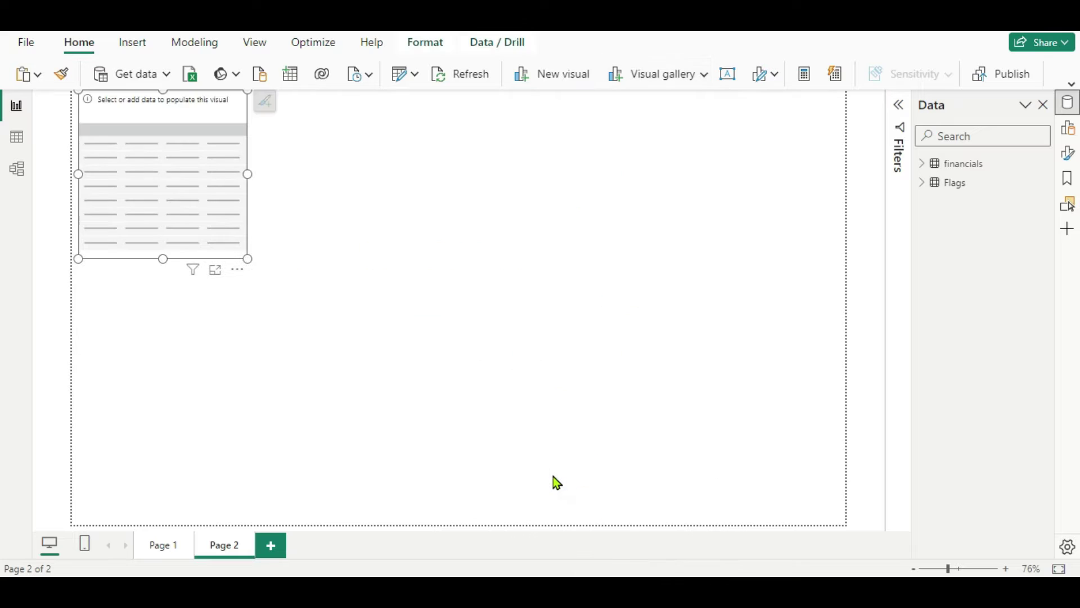
# Fill the table visual with Country and Views from the financials table and enlarge the visual
pyautogui.click(922, 163)
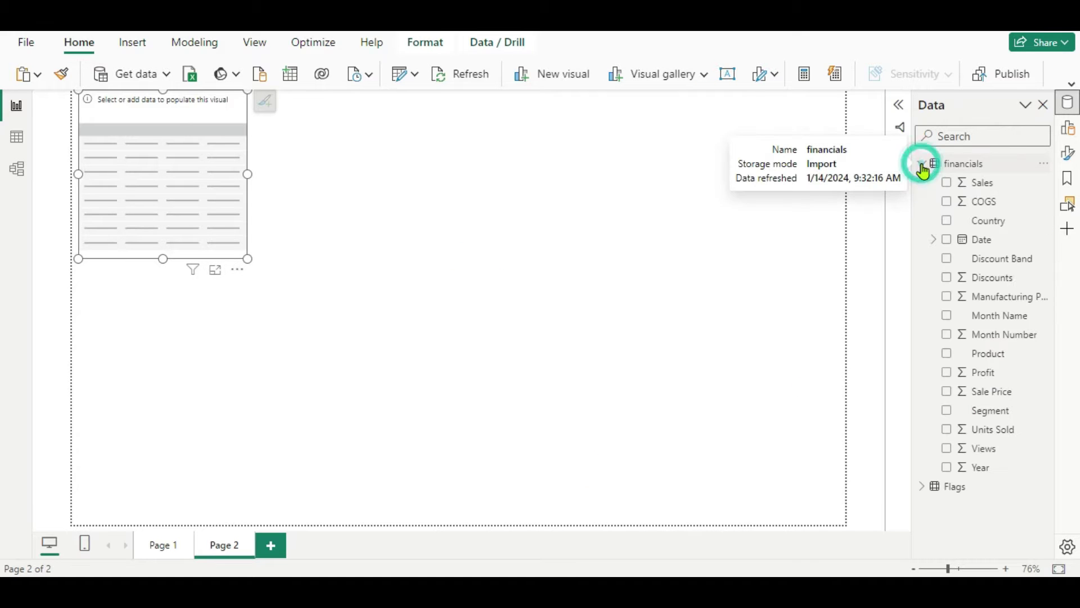
pyautogui.click(947, 222)
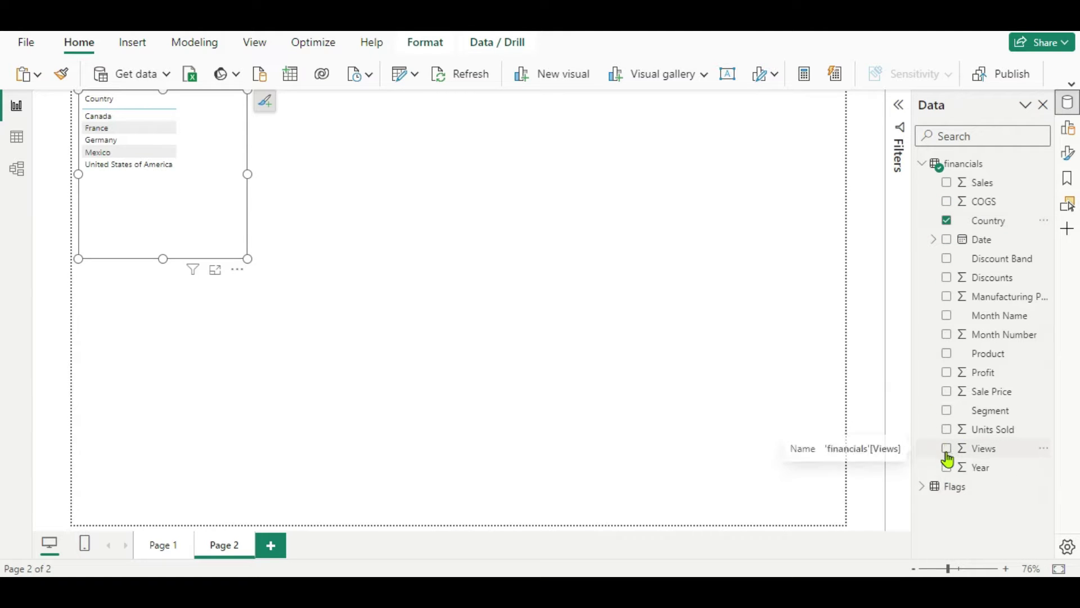
pyautogui.click(948, 450)
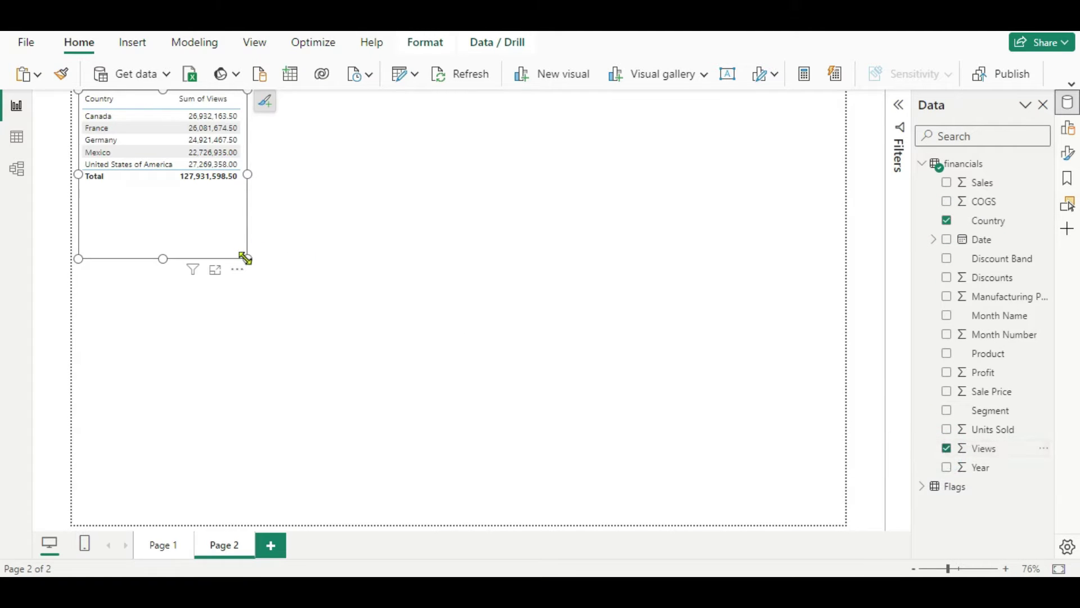
pyautogui.moveTo(245, 259); pyautogui.dragTo(340, 287)
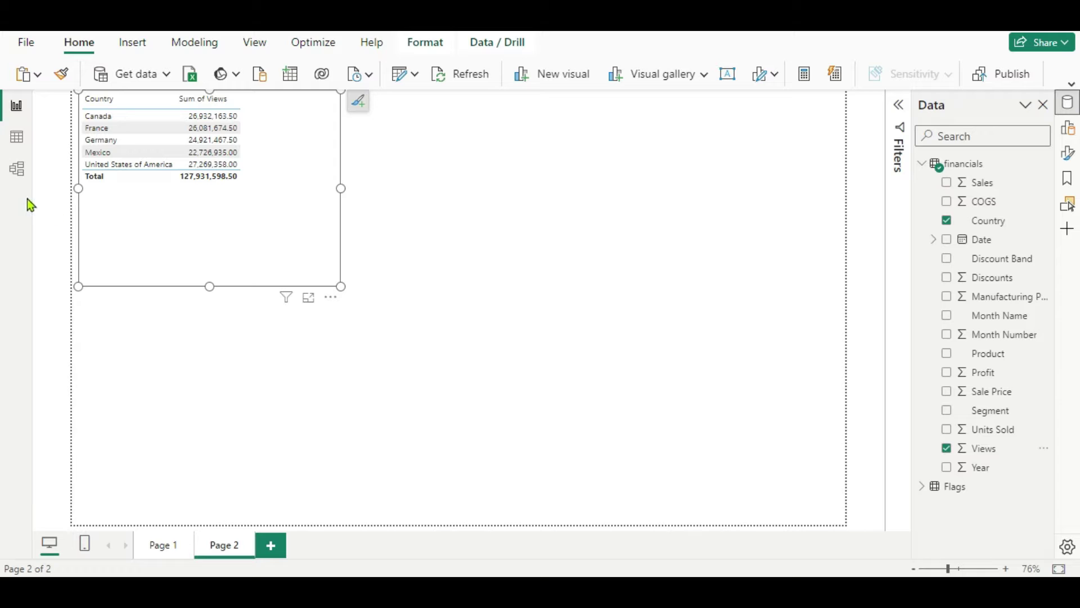
# Check the model relationship again and add the Image link field from the Flags table to the table visual
pyautogui.click(17, 172)
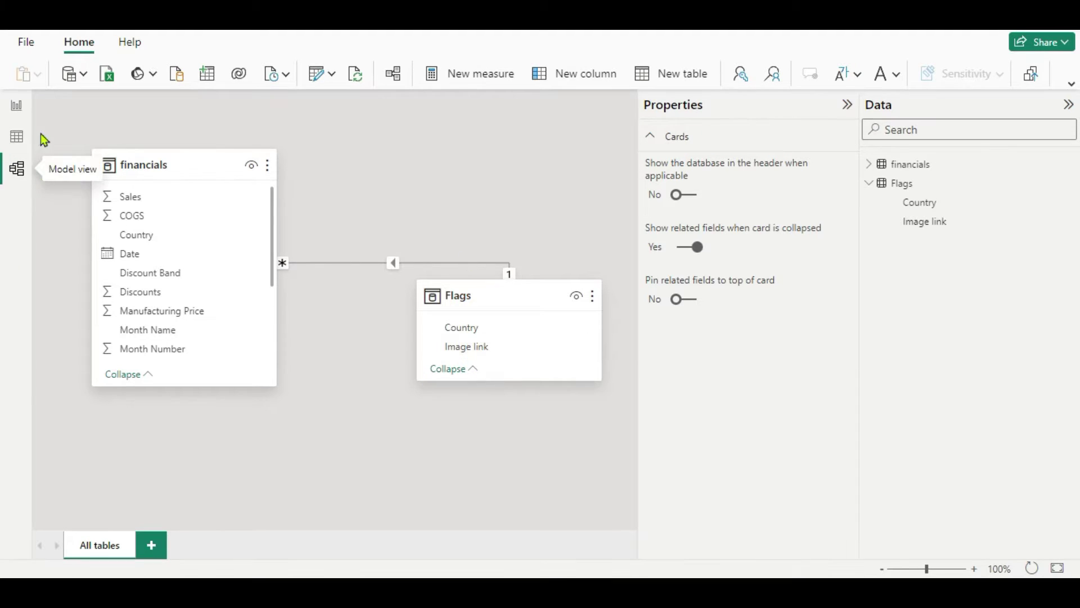
pyautogui.click(18, 109)
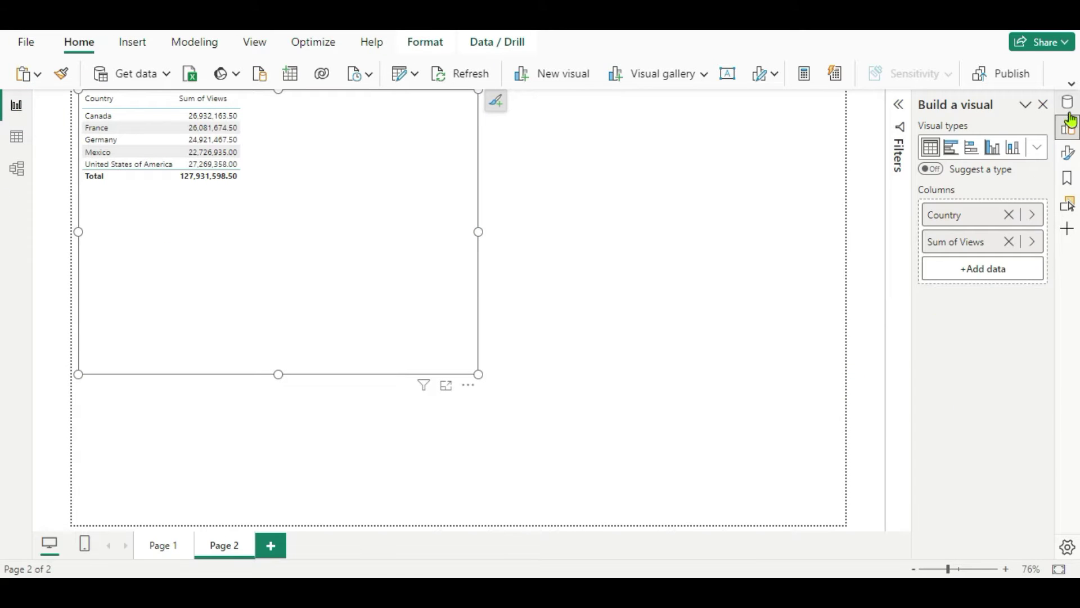
pyautogui.click(1066, 131)
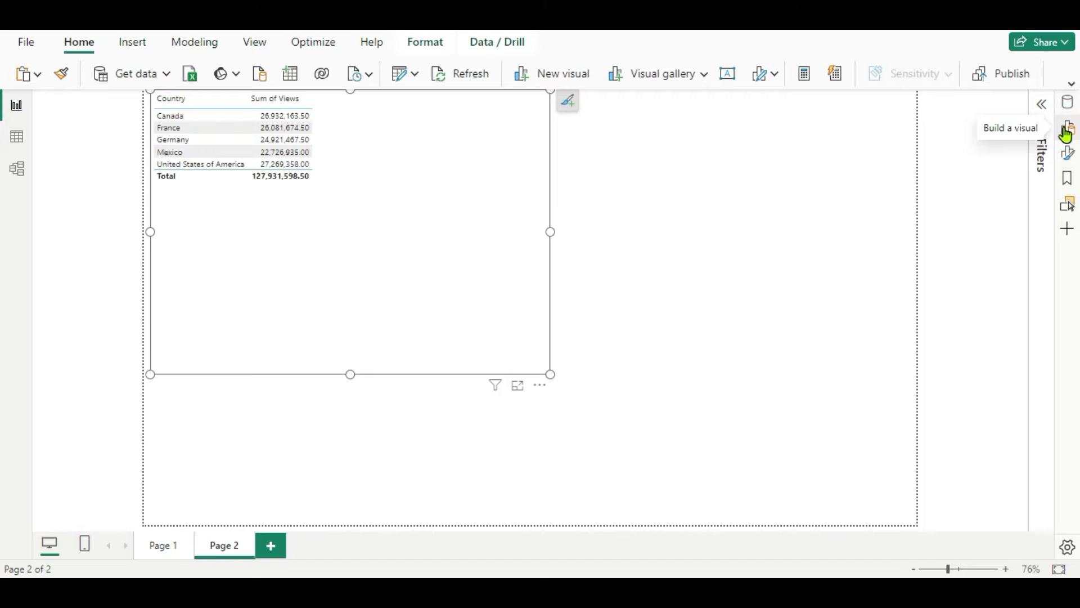
pyautogui.click(1067, 102)
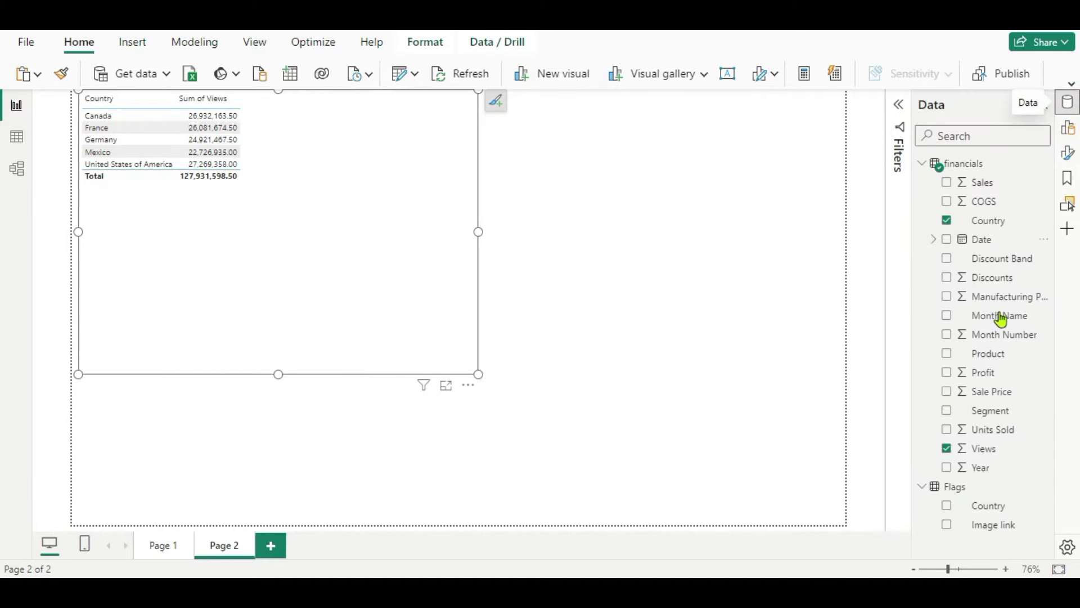
pyautogui.click(947, 526)
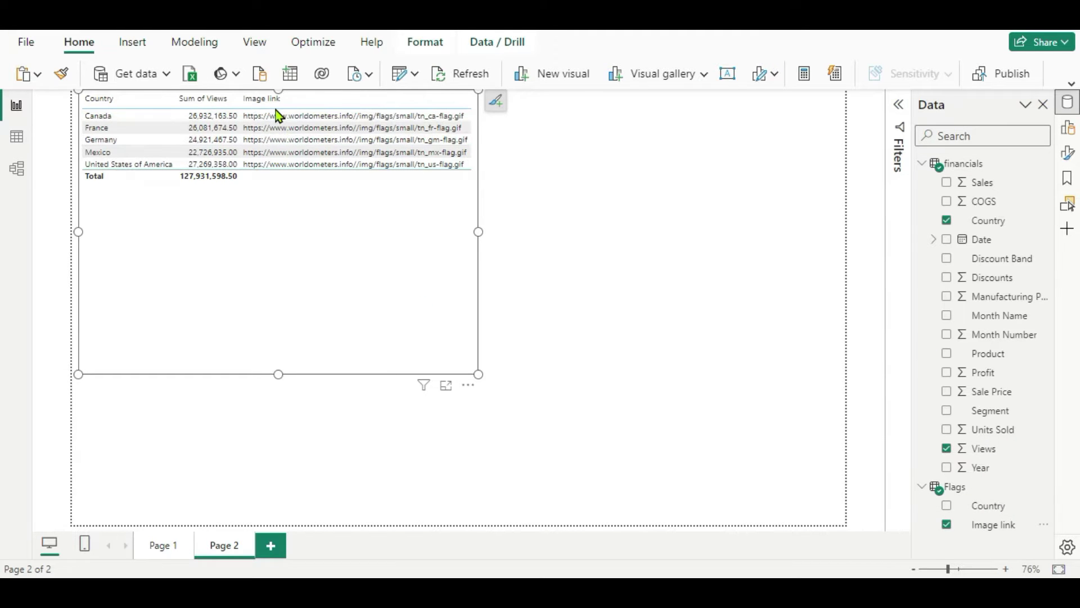
# Move the Image link field to the top of the visual's column order
pyautogui.click(1069, 138)
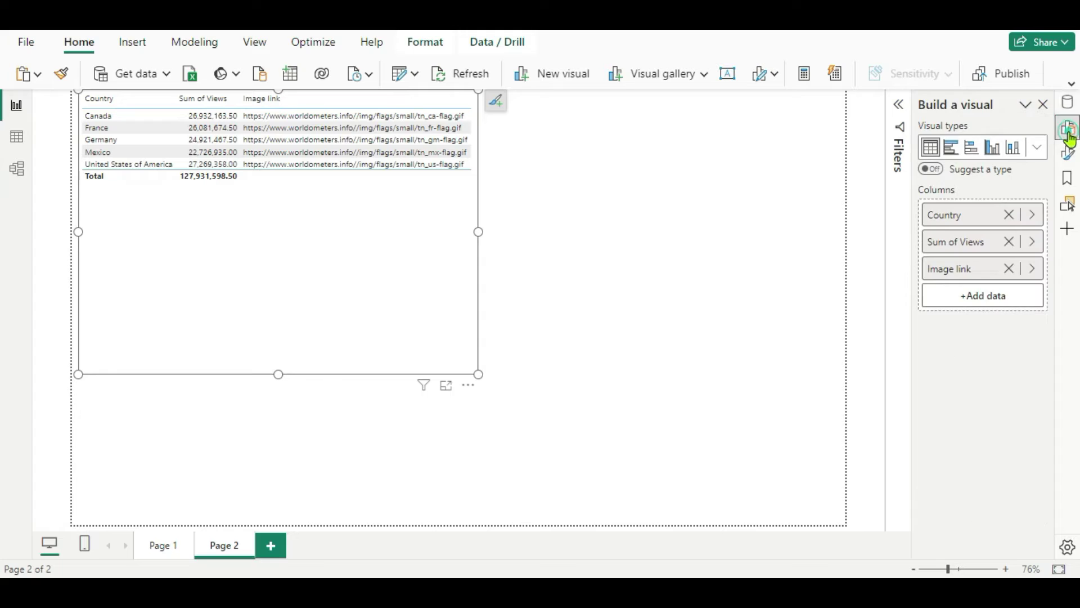
pyautogui.rightClick(937, 278)
pyautogui.moveTo(917, 313)
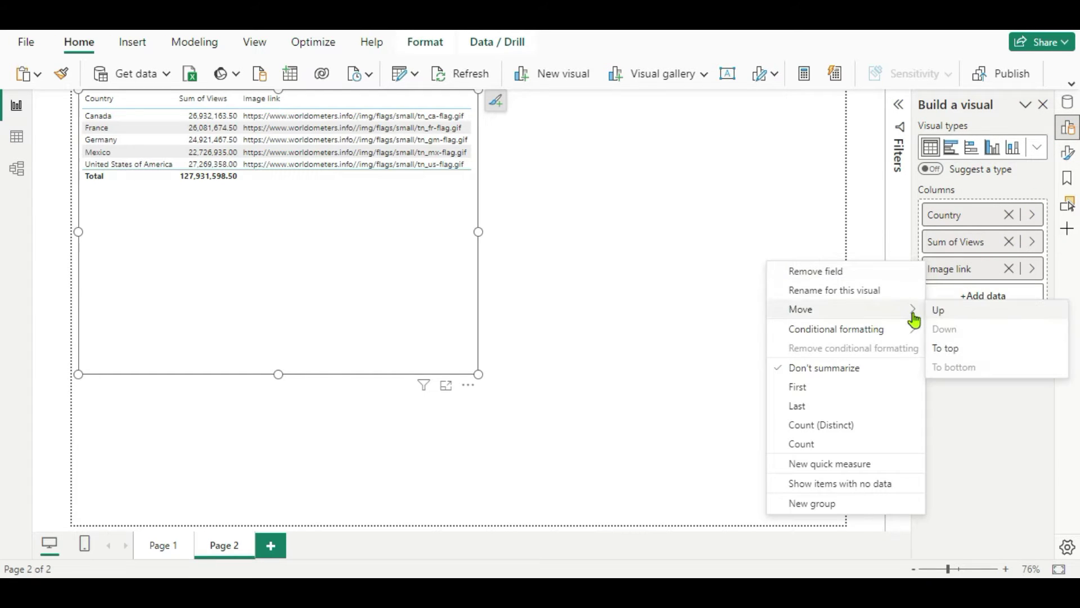
pyautogui.click(939, 355)
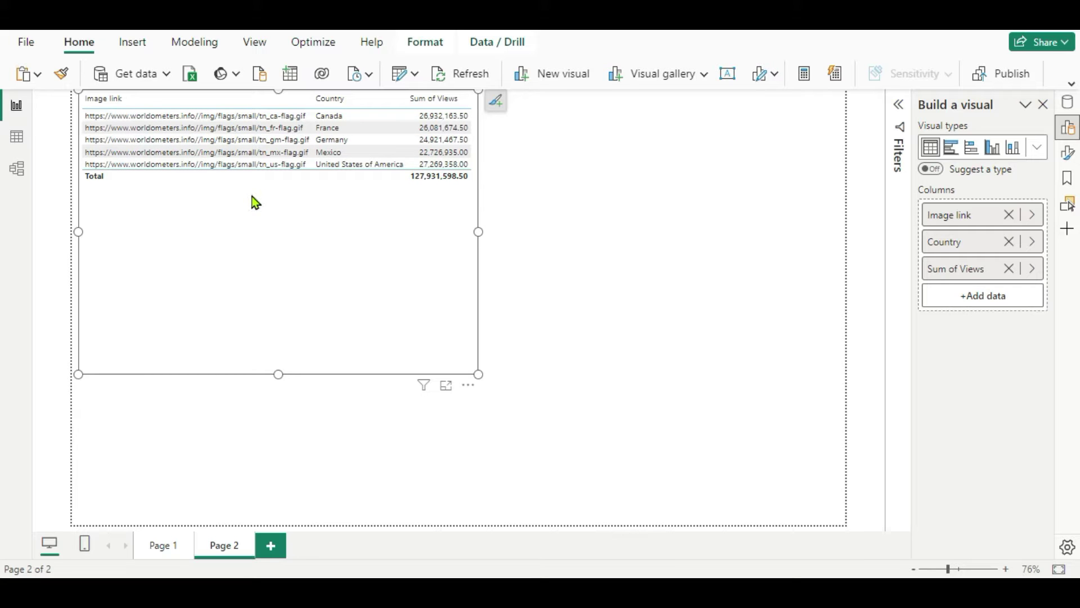
# Set the data category of the Image link column in the Flags table to Image URL and return to the report
pyautogui.click(17, 171)
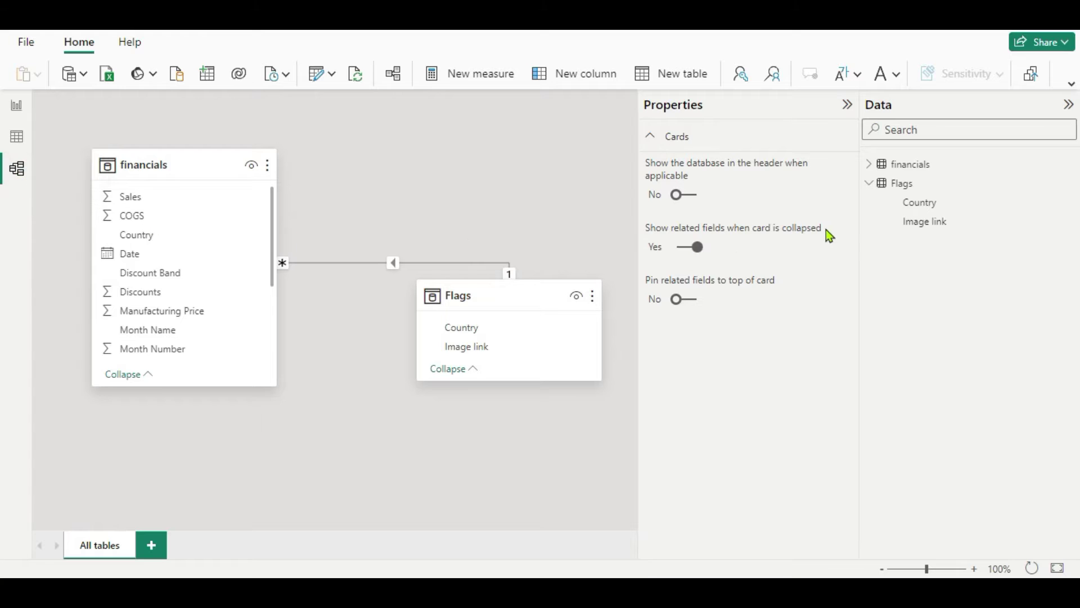
pyautogui.click(911, 228)
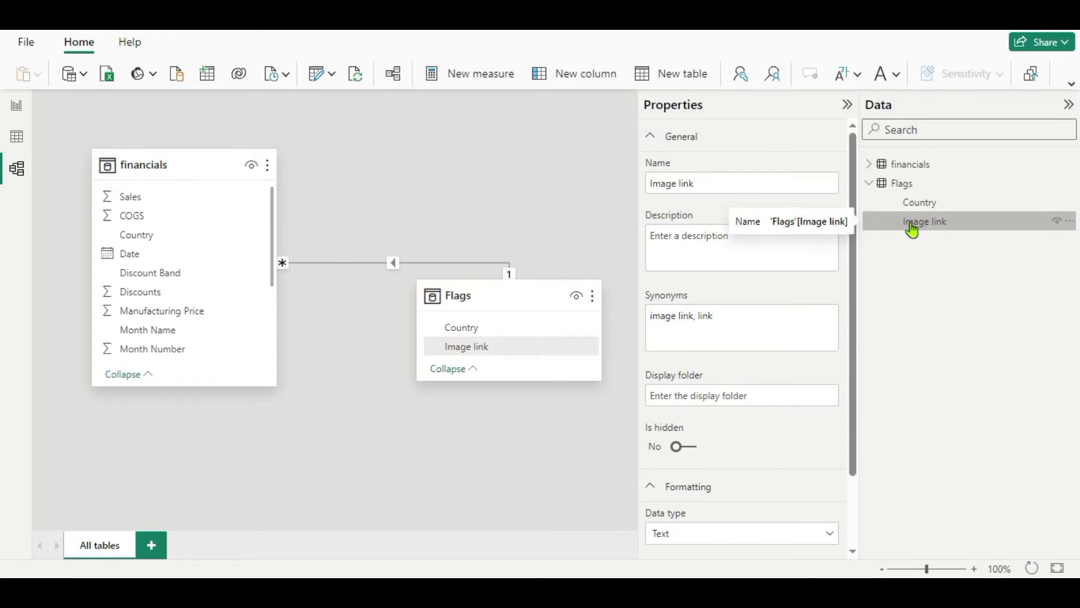
pyautogui.moveTo(852, 257); pyautogui.dragTo(858, 362)
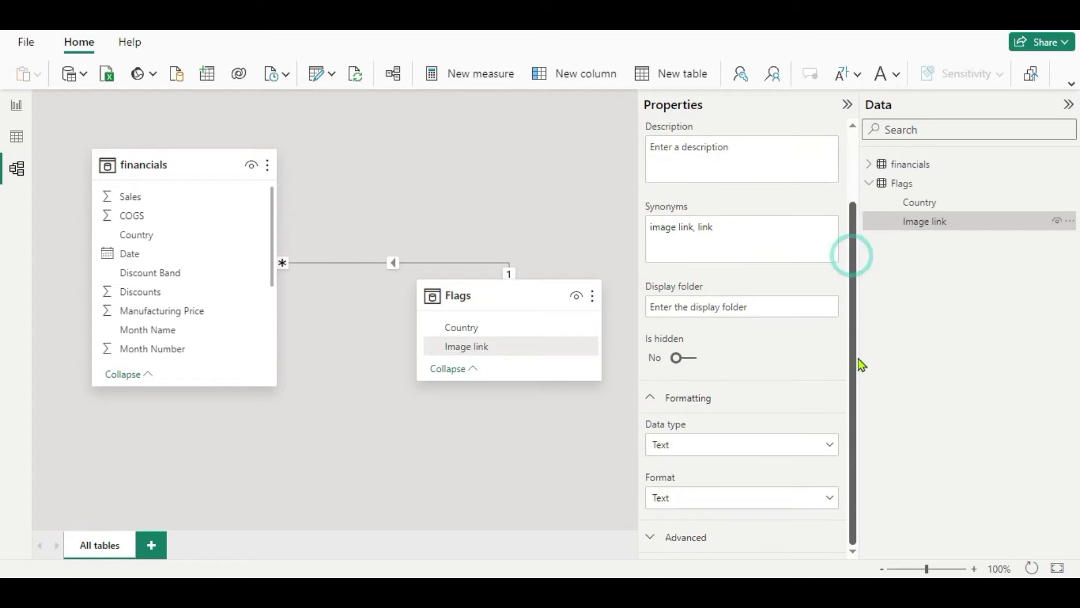
pyautogui.click(650, 538)
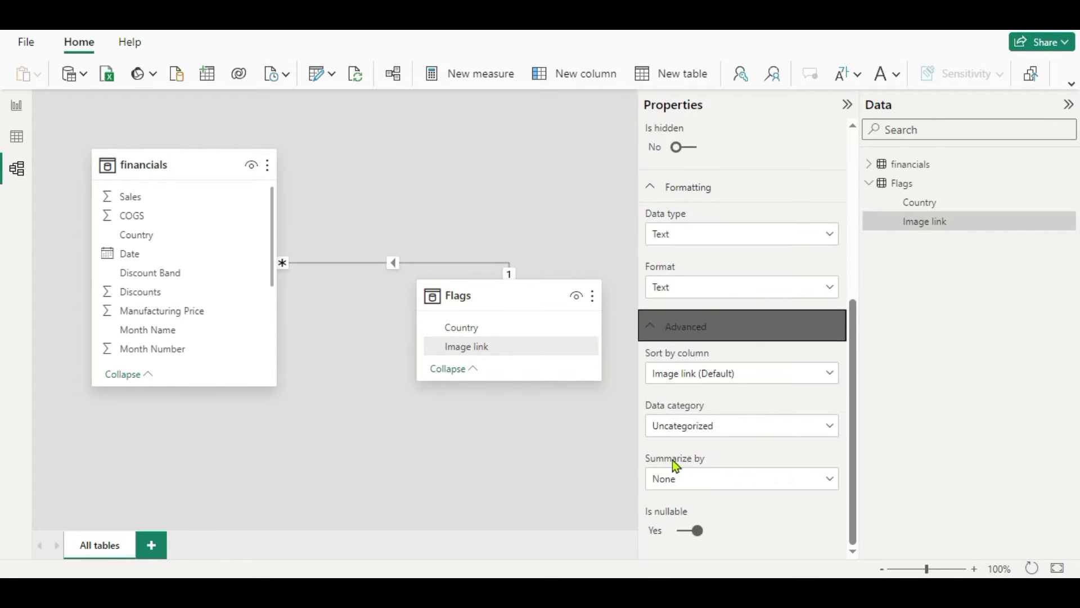
pyautogui.click(829, 429)
pyautogui.scroll(-3, 767, 391)
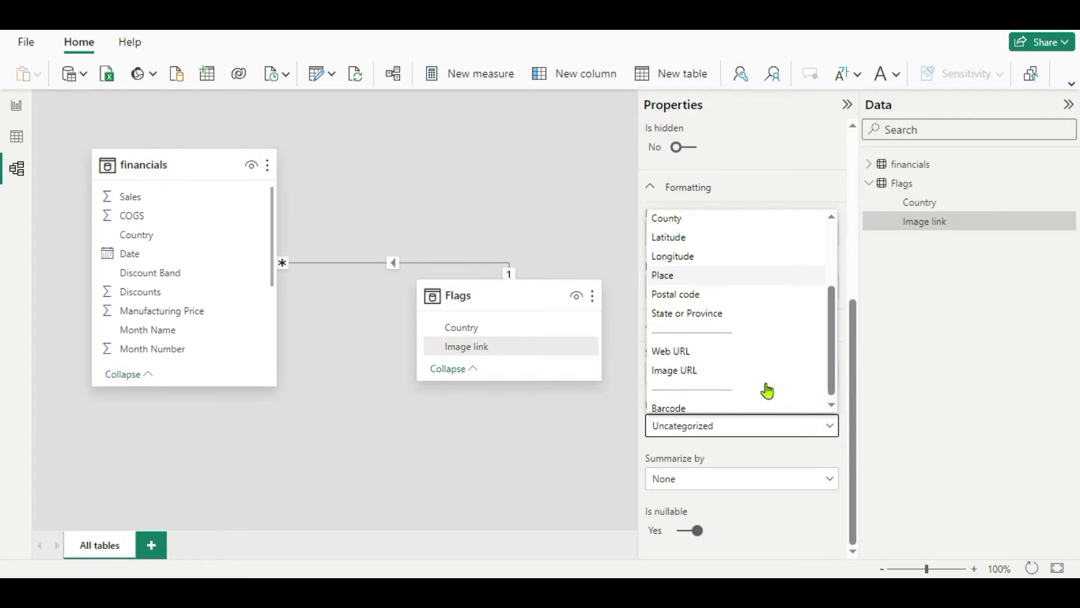
pyautogui.click(679, 369)
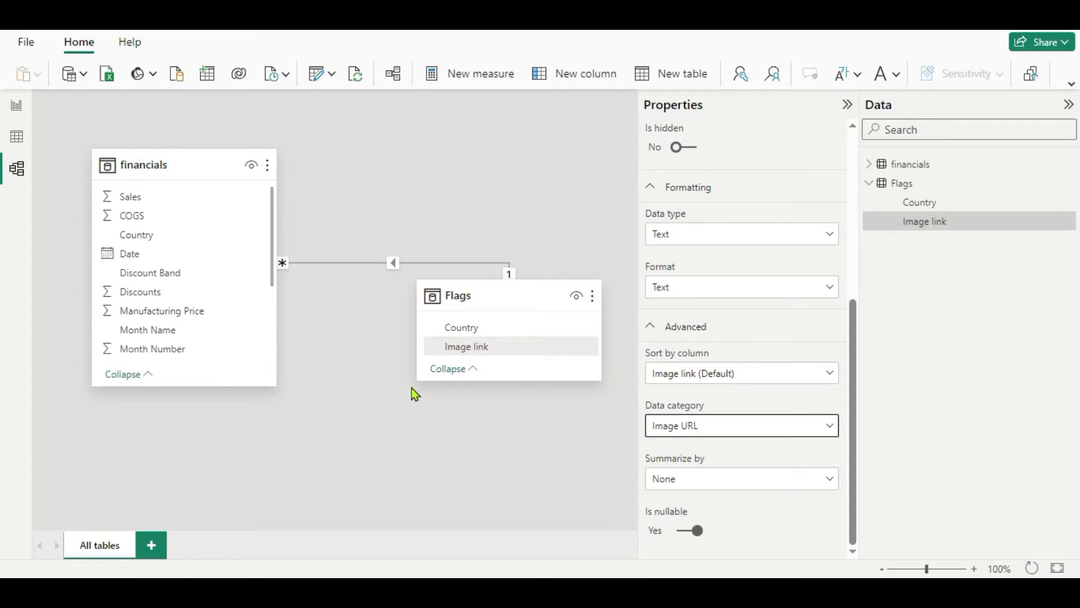
pyautogui.click(18, 110)
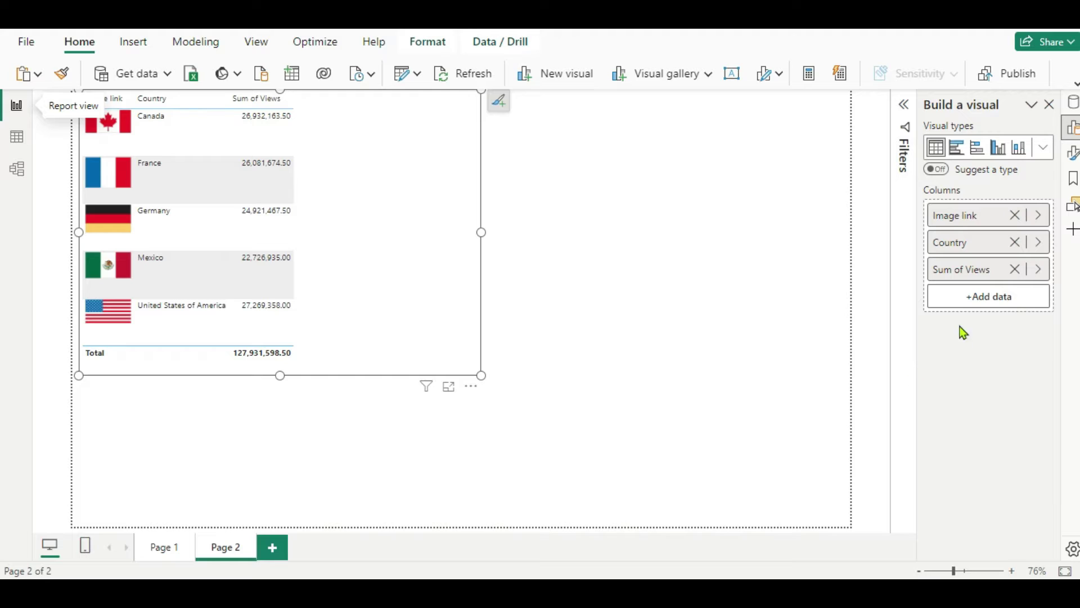
# Add a sparkline of summed Views to the table with the financials Date field as its X-axis
pyautogui.rightClick(951, 272)
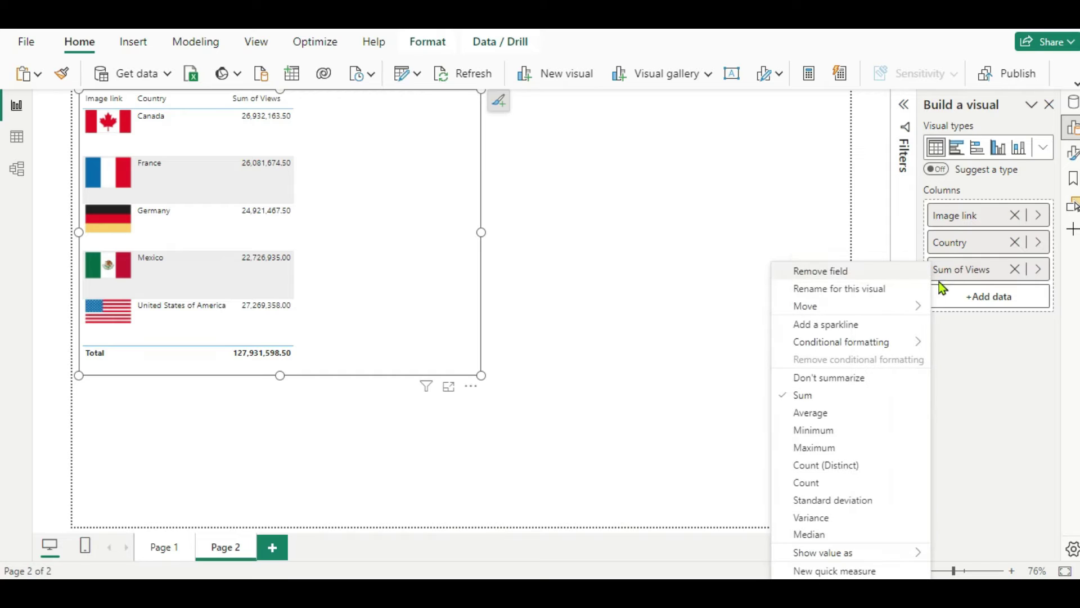
pyautogui.click(809, 326)
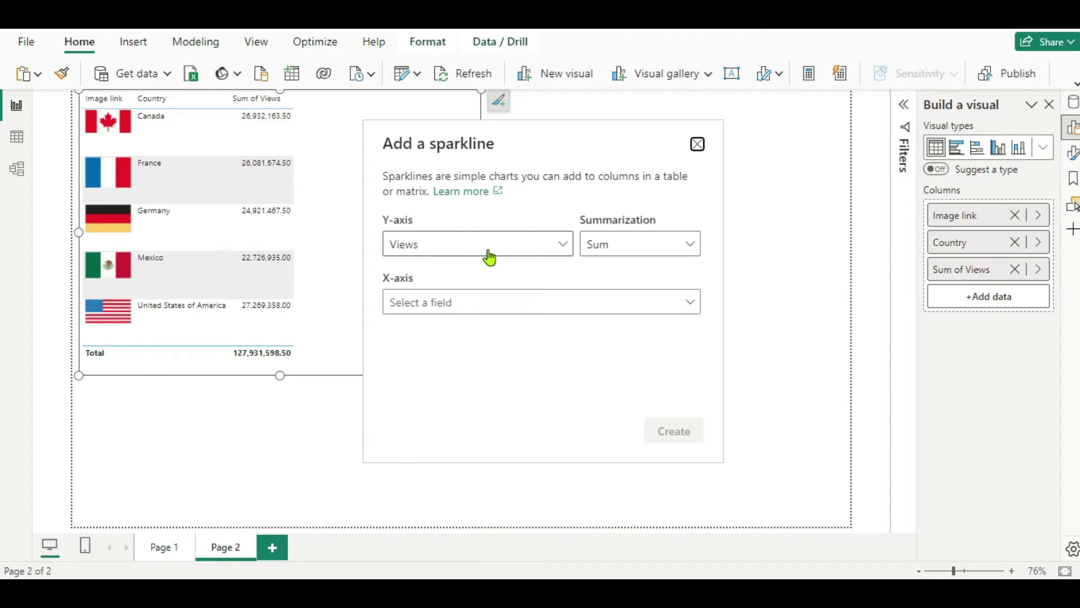
pyautogui.click(689, 305)
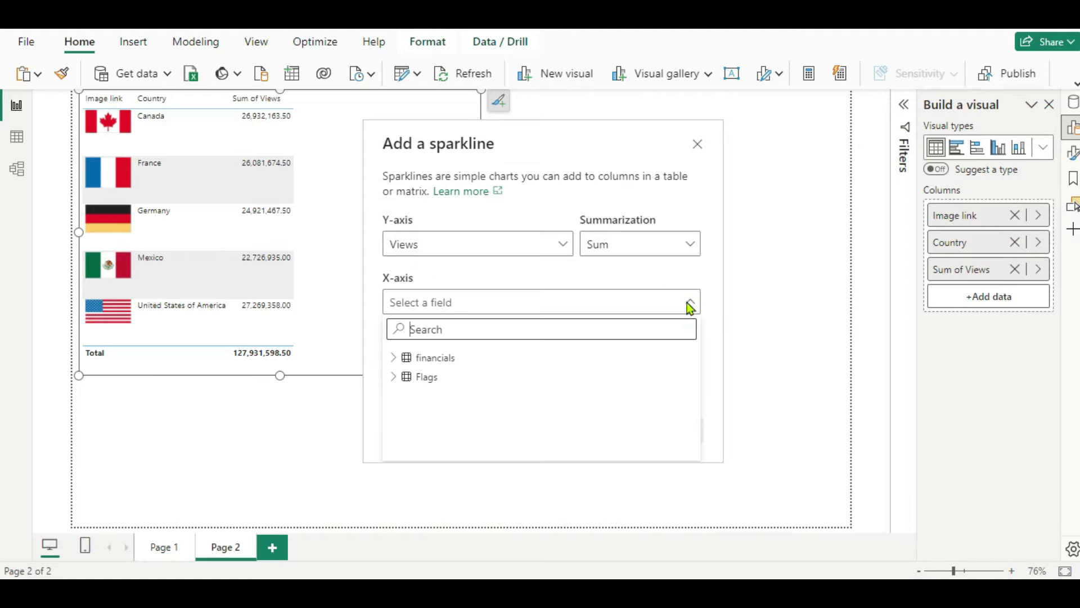
pyautogui.click(401, 359)
pyautogui.scroll(-1, 434, 404)
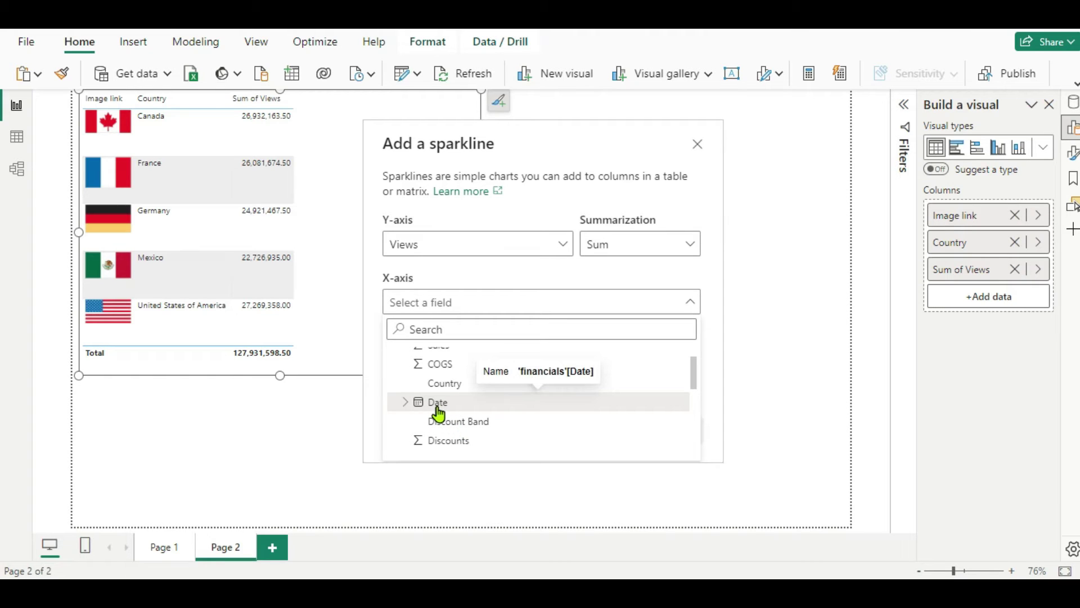
pyautogui.click(438, 405)
pyautogui.click(670, 439)
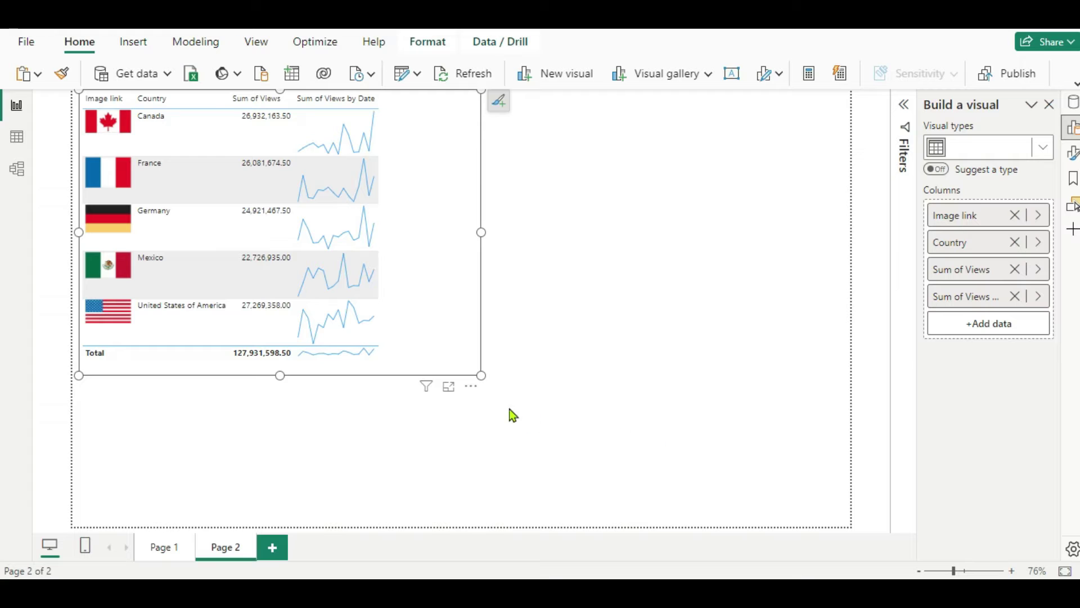
# Enlarge the table visual slightly and move the sparkline column ahead of the Sum of Views column
pyautogui.moveTo(480, 375); pyautogui.dragTo(510, 394)
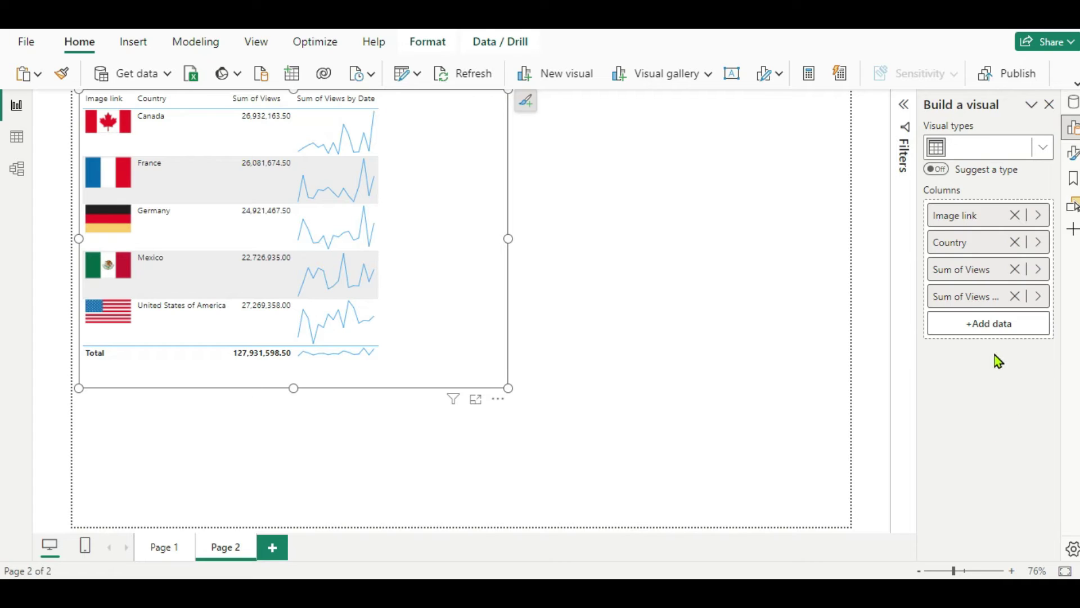
pyautogui.rightClick(960, 303)
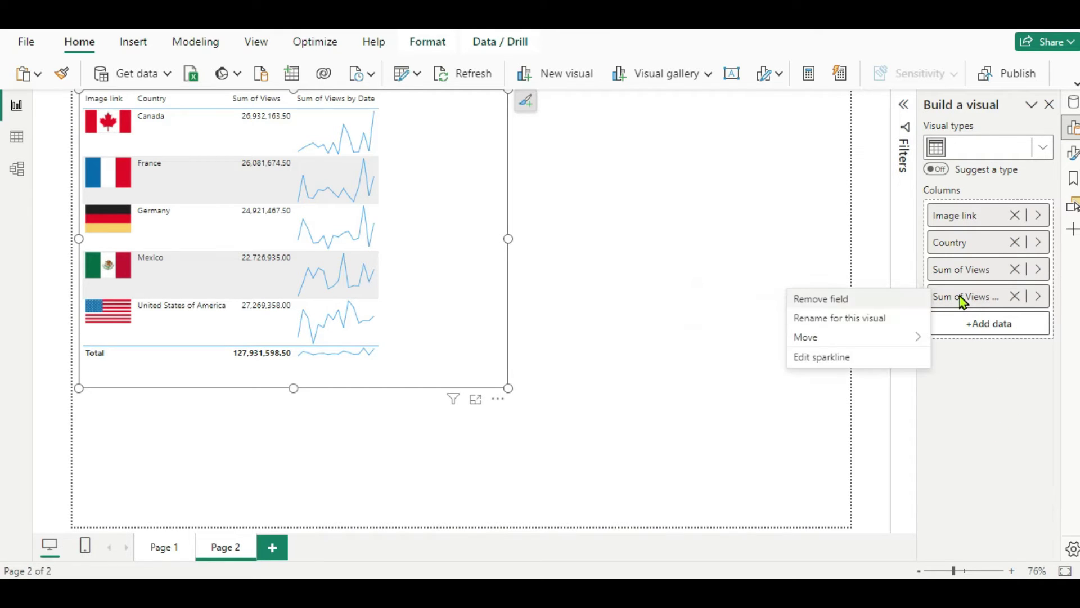
pyautogui.click(948, 337)
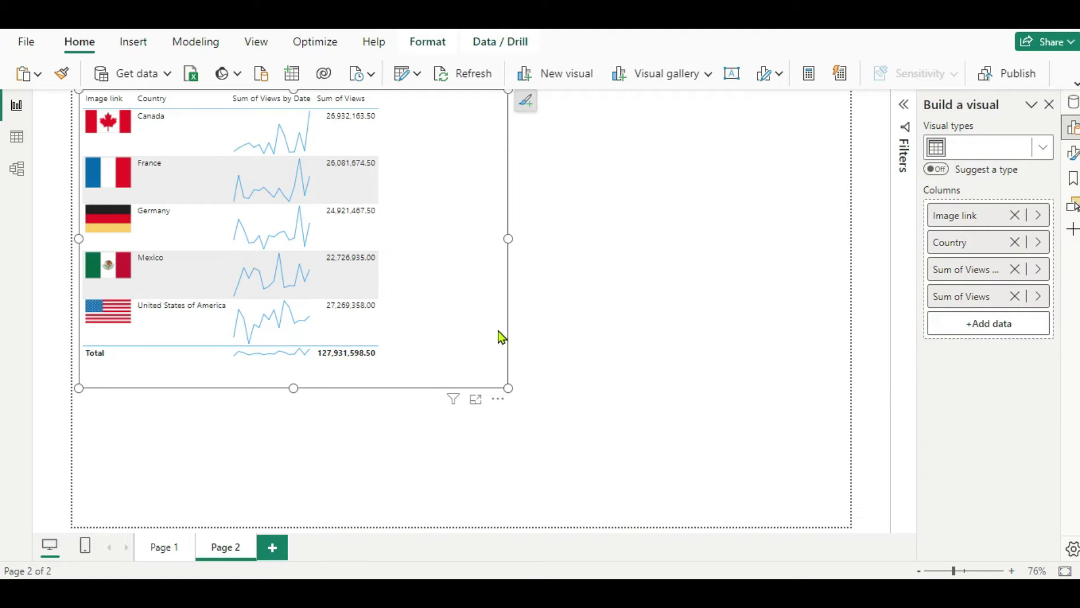
# Rename the Image link column to Country for this visual
pyautogui.doubleClick(980, 221)
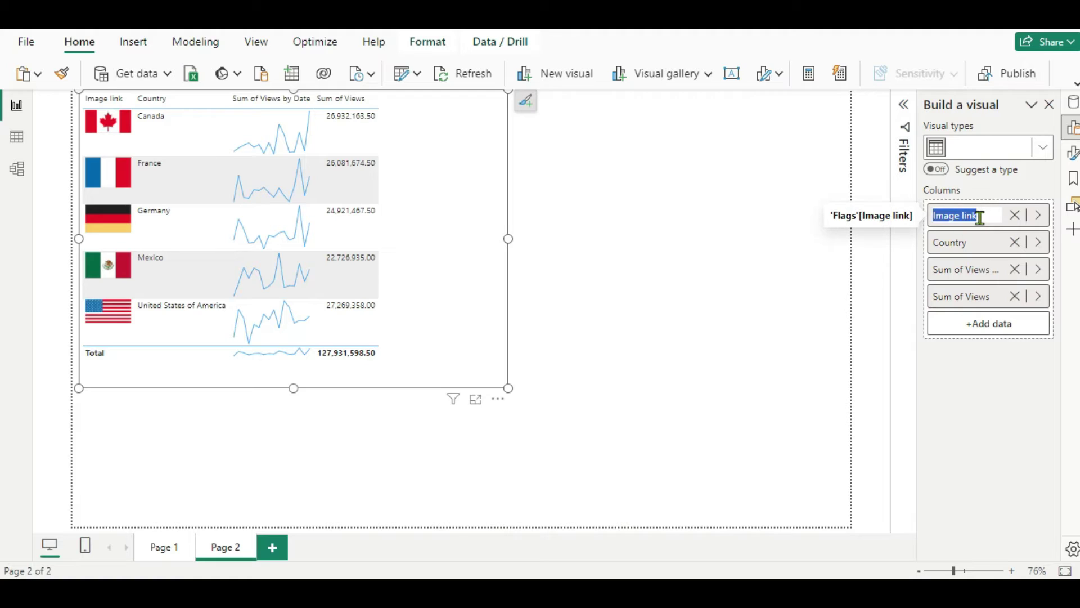
pyautogui.write('Country')
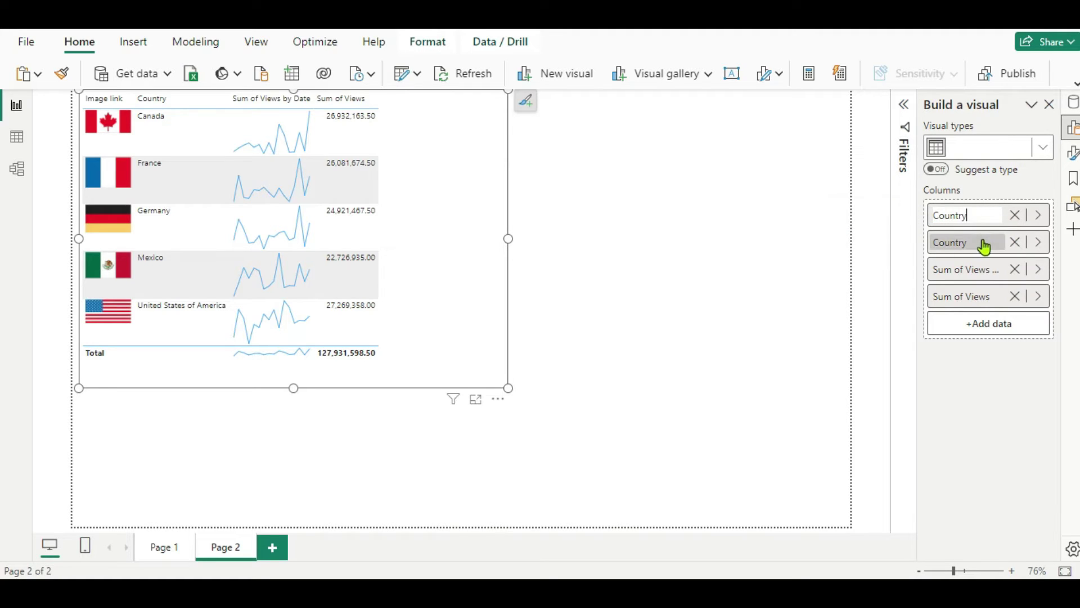
pyautogui.click(976, 245)
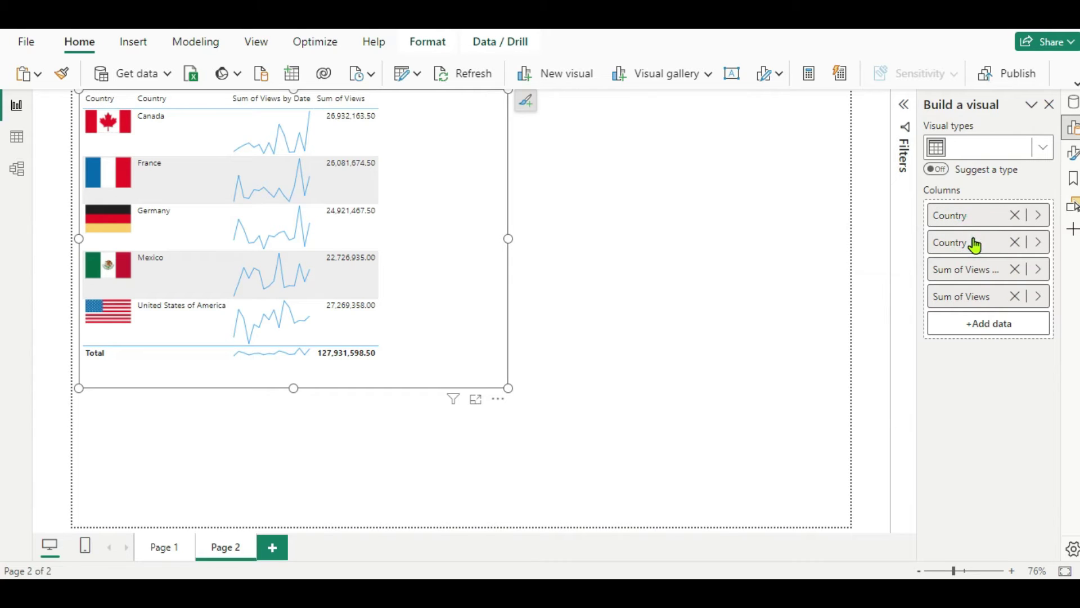
# Try to clear the display name of the financials Country column in this visual
pyautogui.click(972, 246)
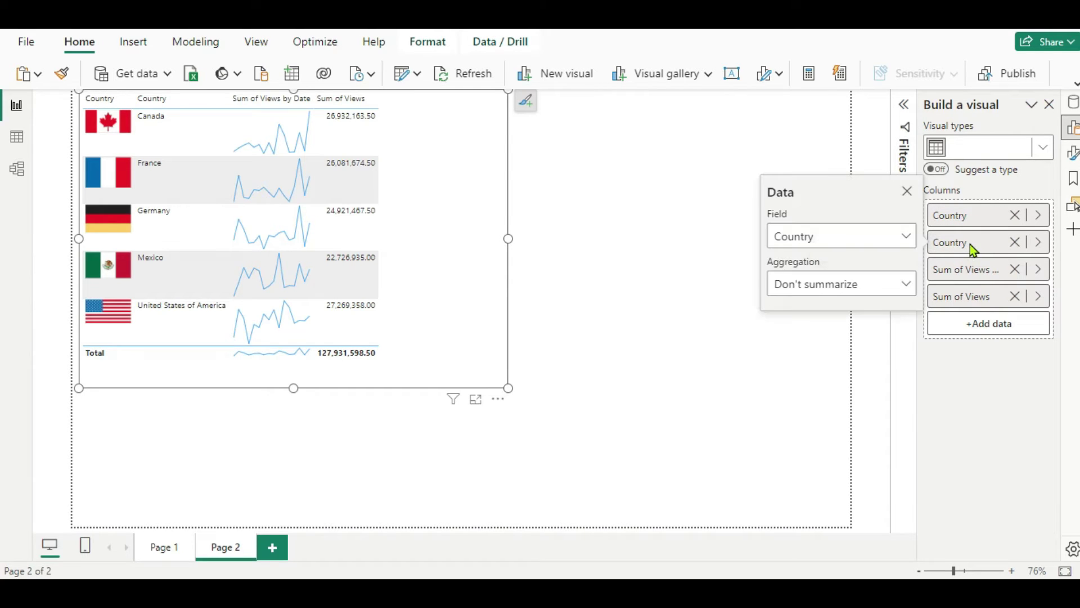
pyautogui.doubleClick(972, 246)
pyautogui.press('BackSpace')
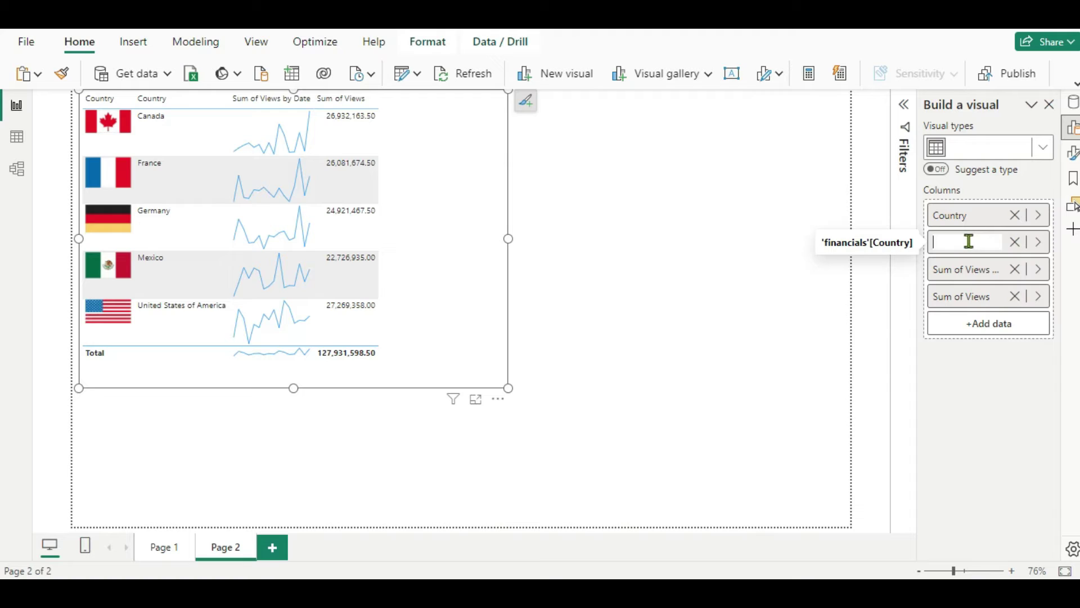
# Rename the sparkline column to "Trends by date" for this visual
pyautogui.doubleClick(977, 276)
pyautogui.write('Trends by date')
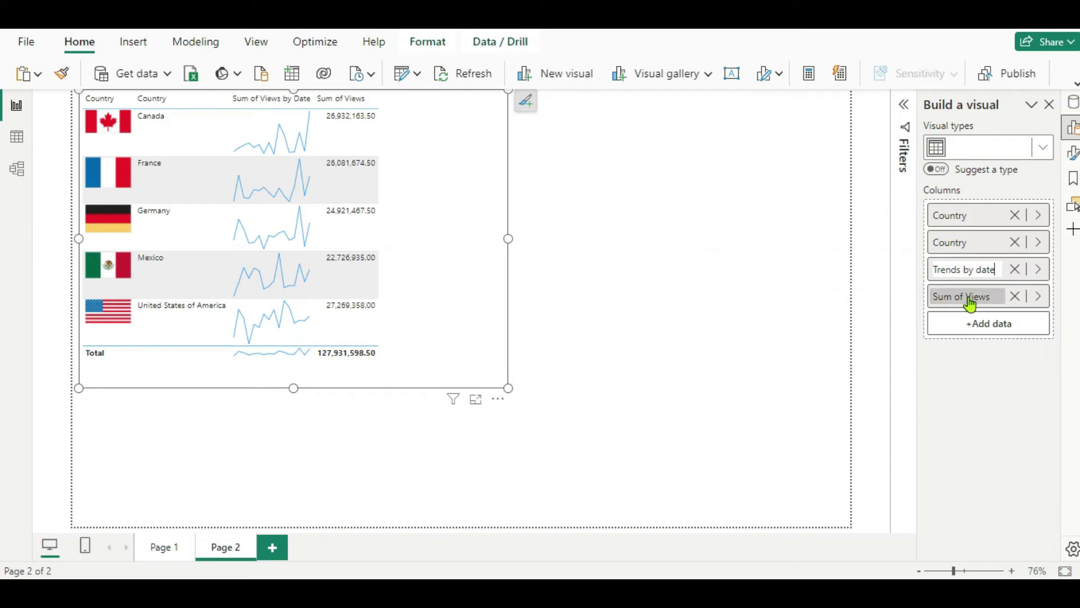
pyautogui.press('Return')
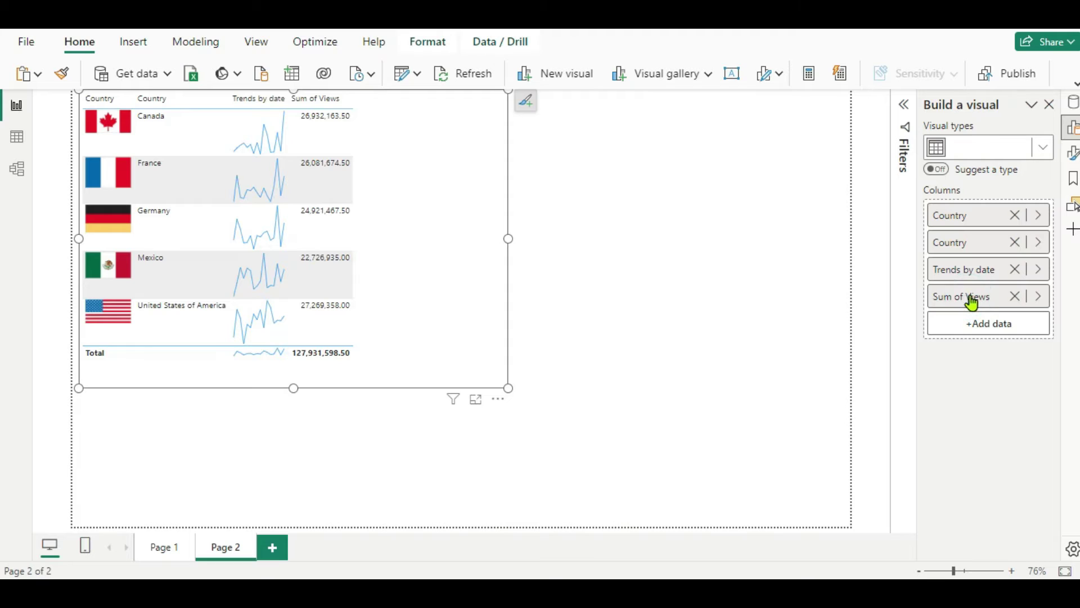
# Shorten the display name of the Sum of Views column to Views
pyautogui.click(971, 302)
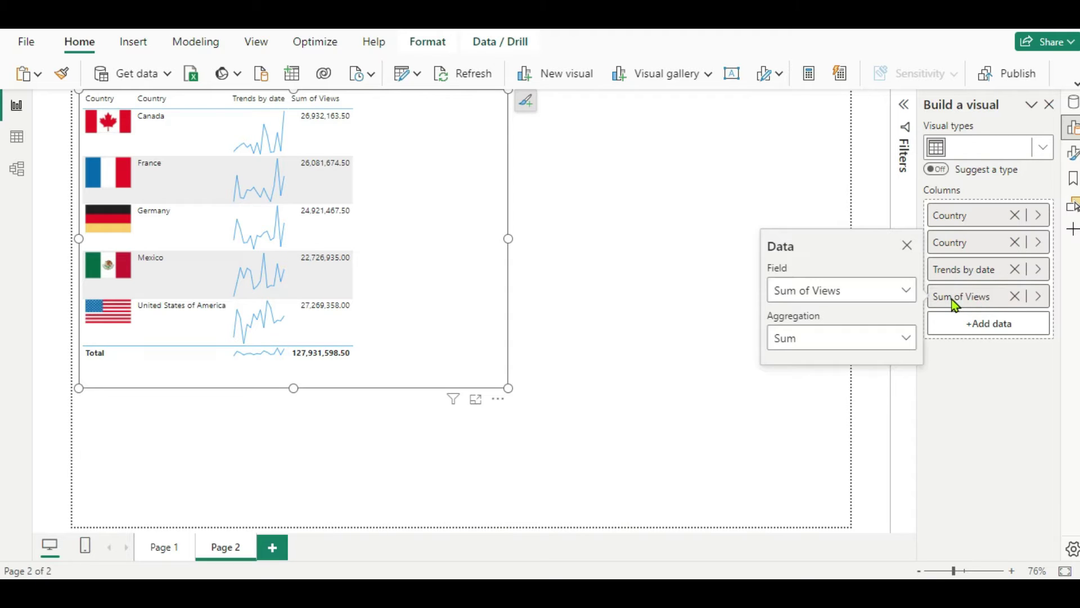
pyautogui.doubleClick(955, 298)
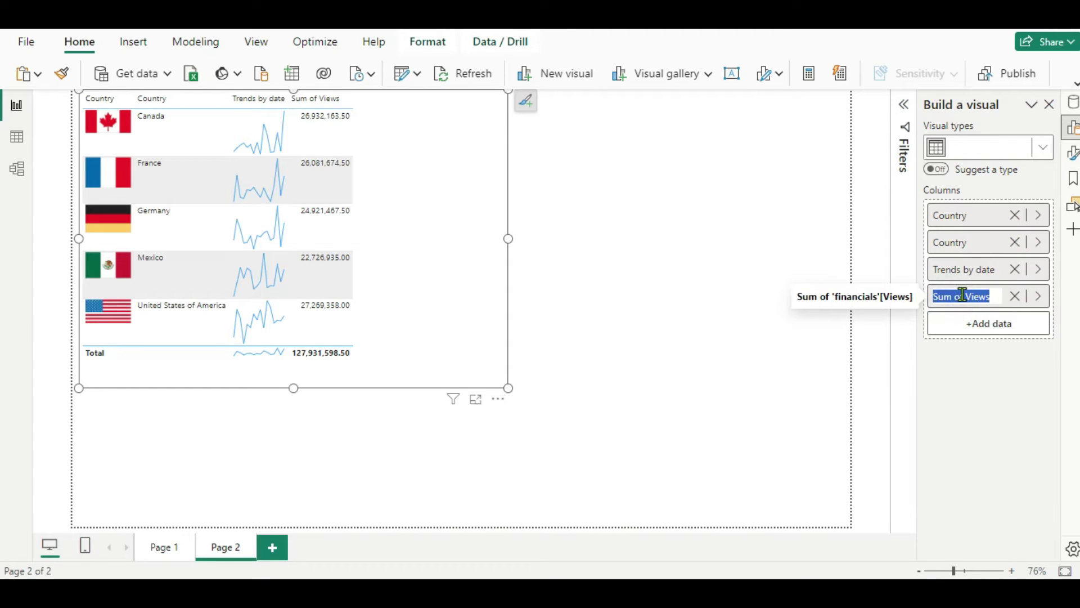
pyautogui.click(963, 295)
pyautogui.press('BackSpace')
pyautogui.press('BackSpace')
pyautogui.press('BackSpace')
pyautogui.press('BackSpace')
pyautogui.press('BackSpace')
pyautogui.click(981, 374)
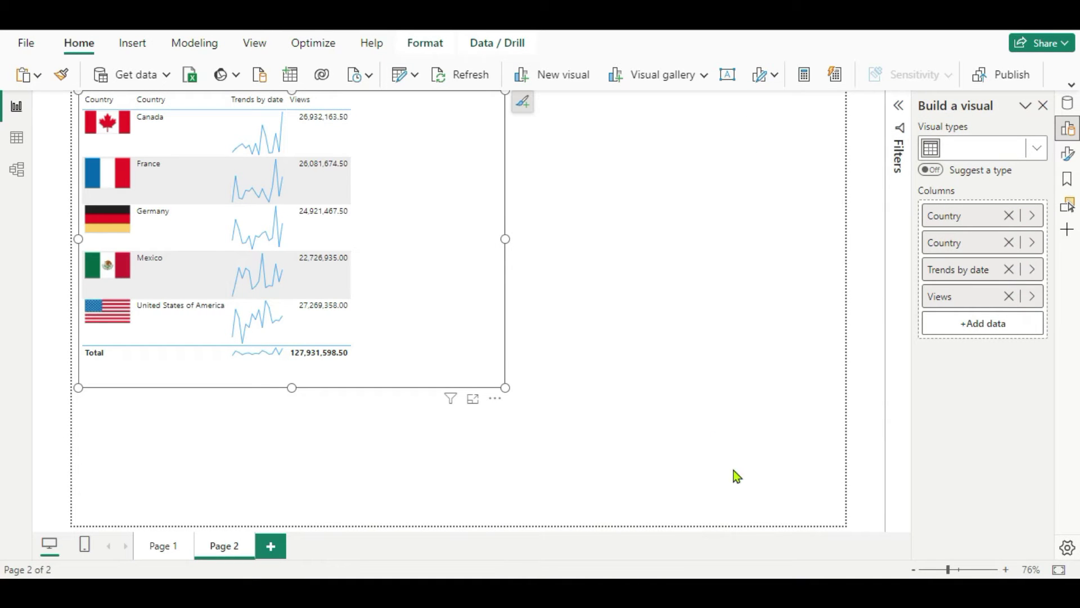
# Turn off the totals row in the table visual's formatting
pyautogui.click(1067, 158)
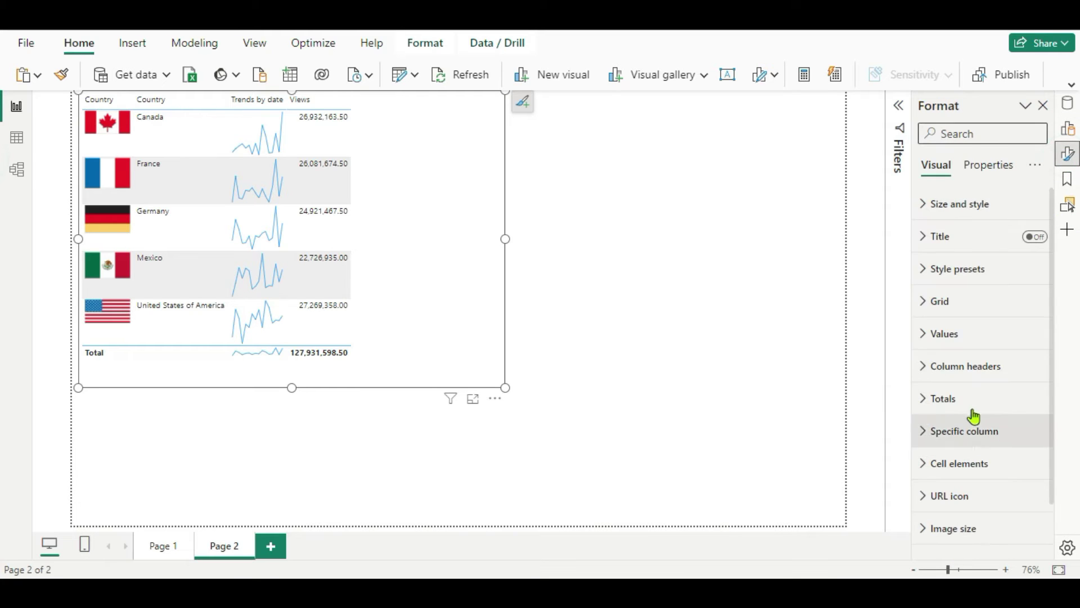
pyautogui.scroll(-1, 973, 416)
pyautogui.scroll(1, 973, 414)
pyautogui.scroll(-1, 973, 428)
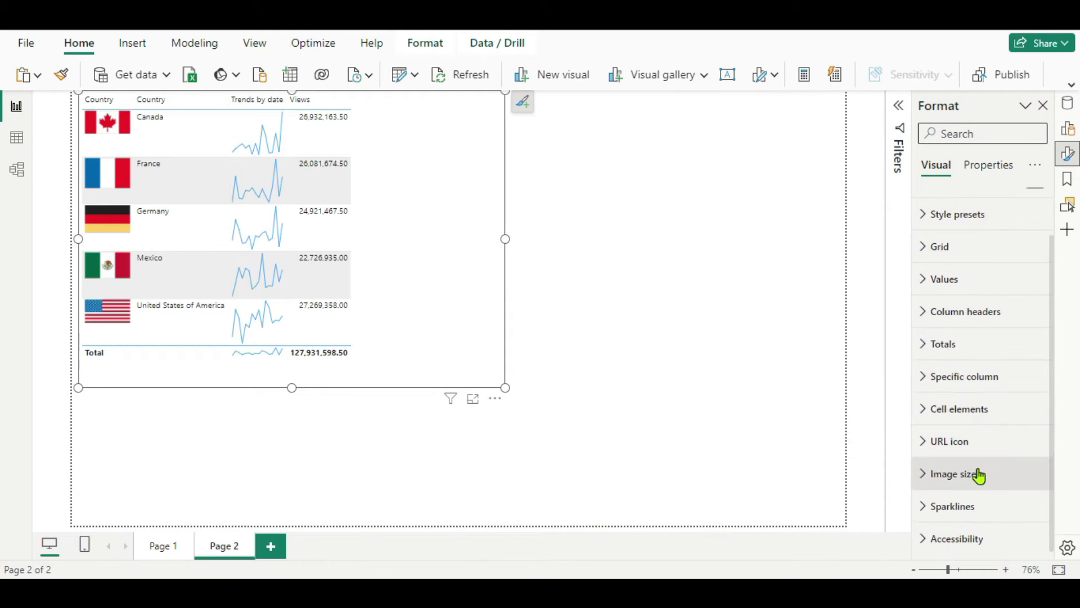
pyautogui.scroll(1, 979, 476)
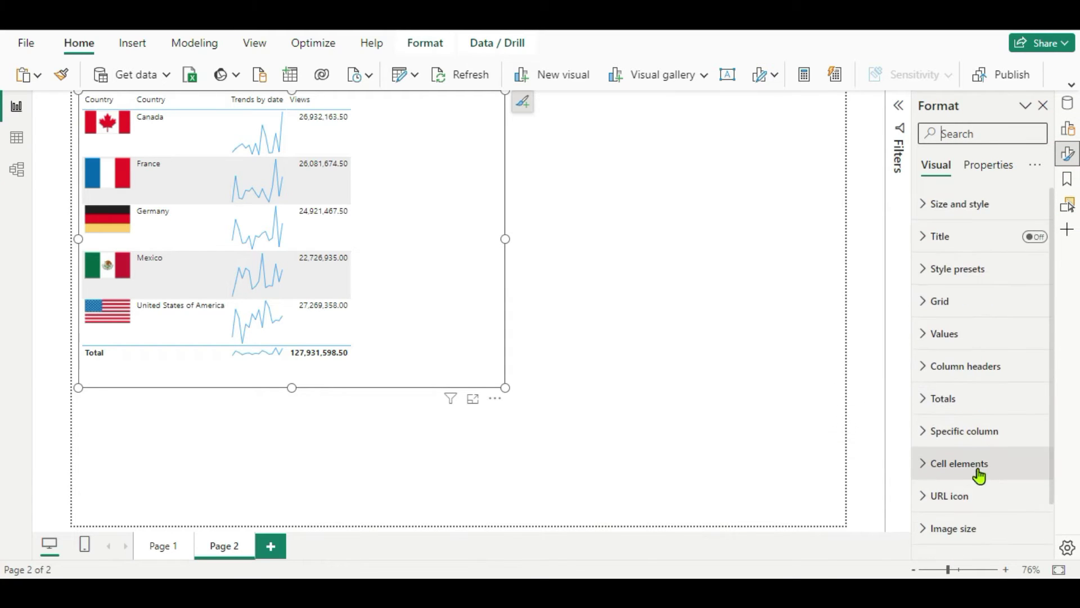
pyautogui.click(928, 403)
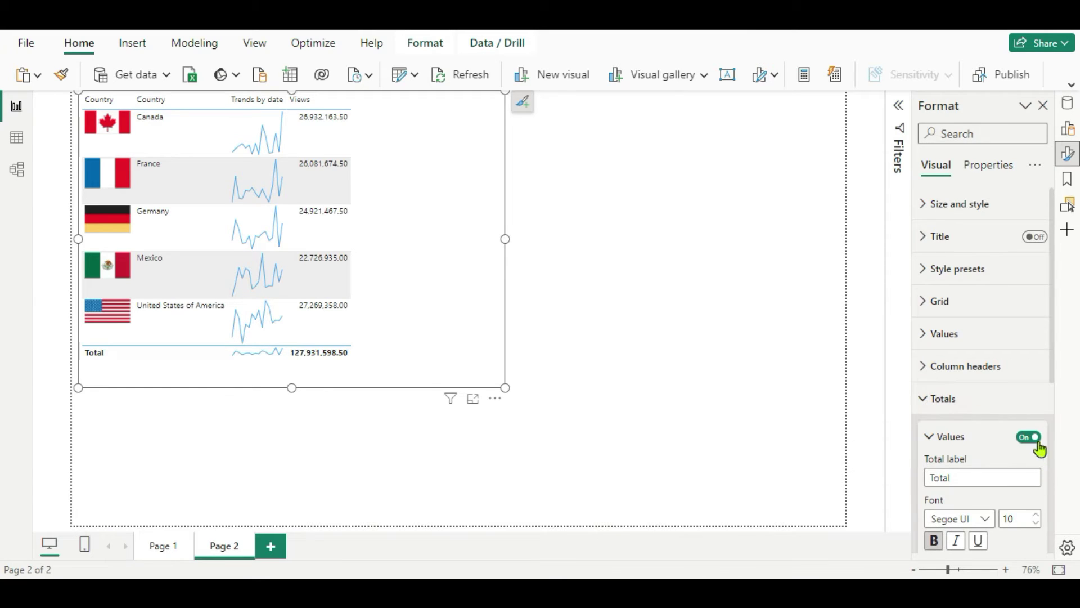
pyautogui.click(1033, 441)
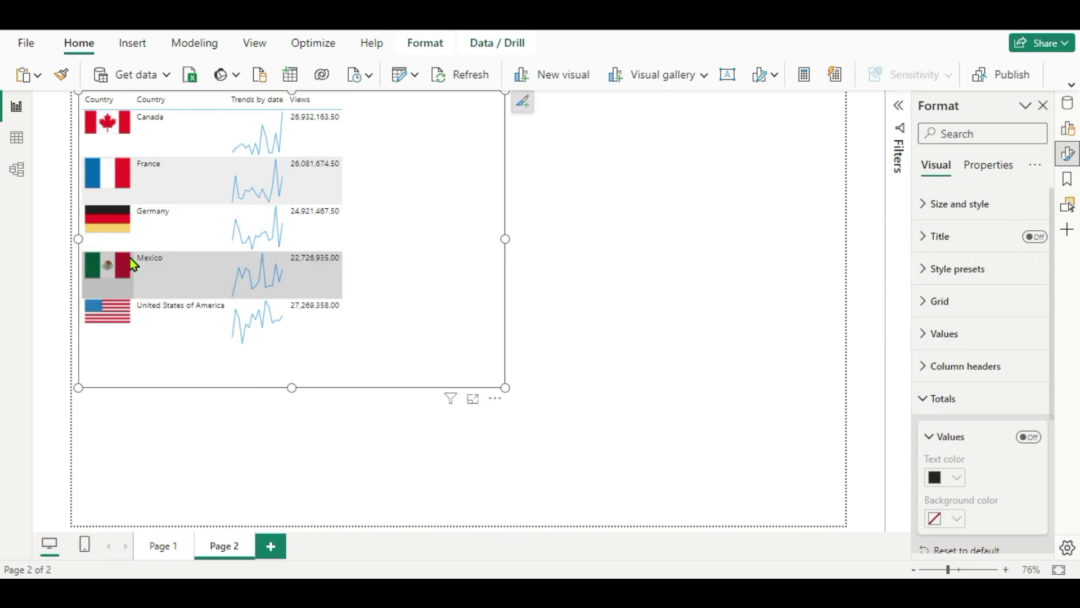
pyautogui.click(923, 399)
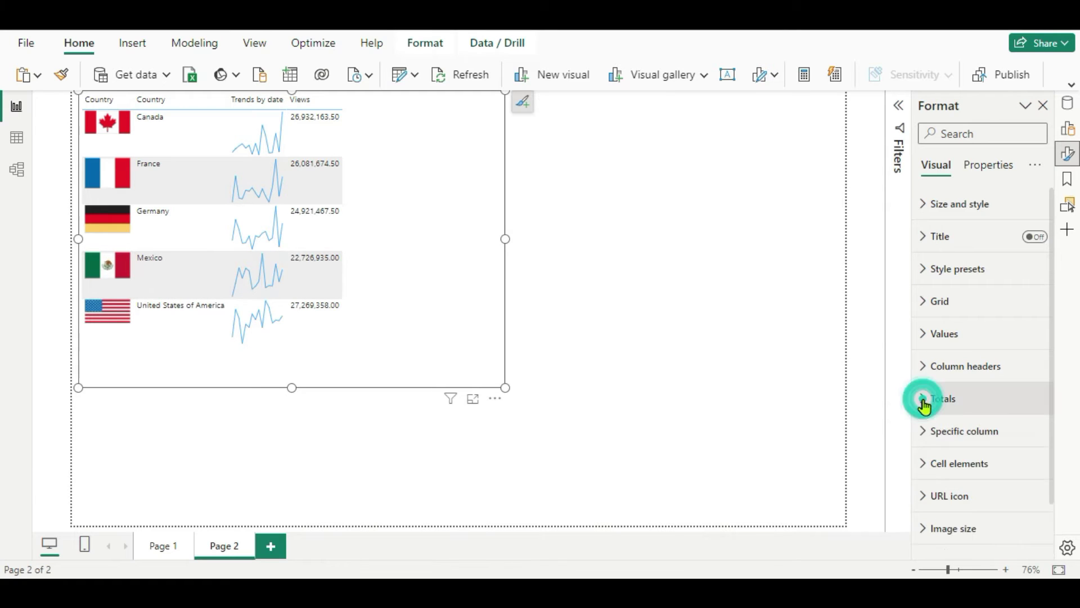
# Set the table's image size to 25 px in height and 25 px in width
pyautogui.scroll(-1, 983, 508)
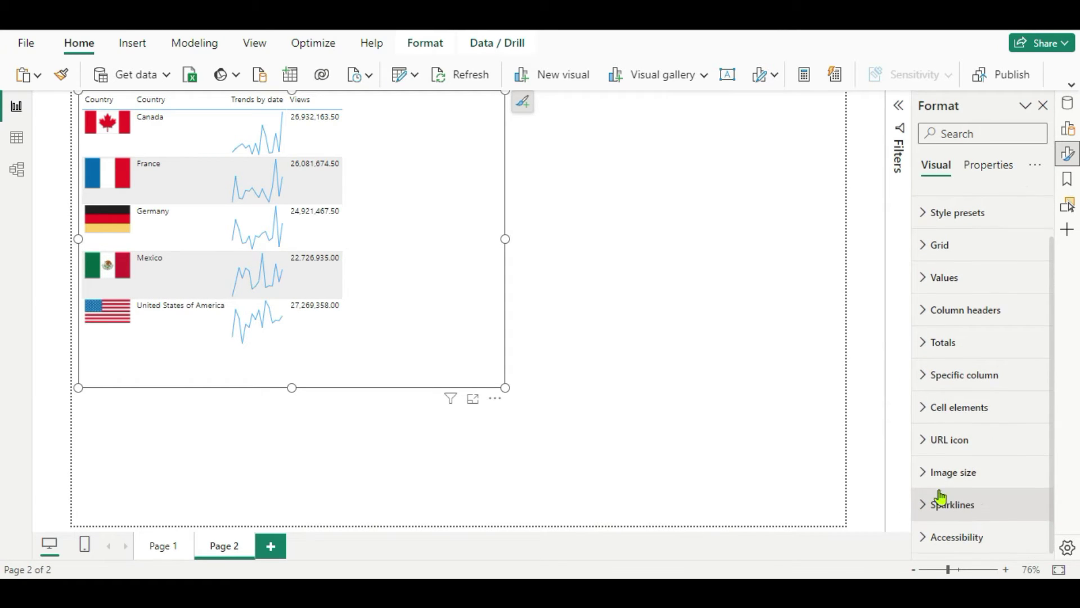
pyautogui.click(918, 471)
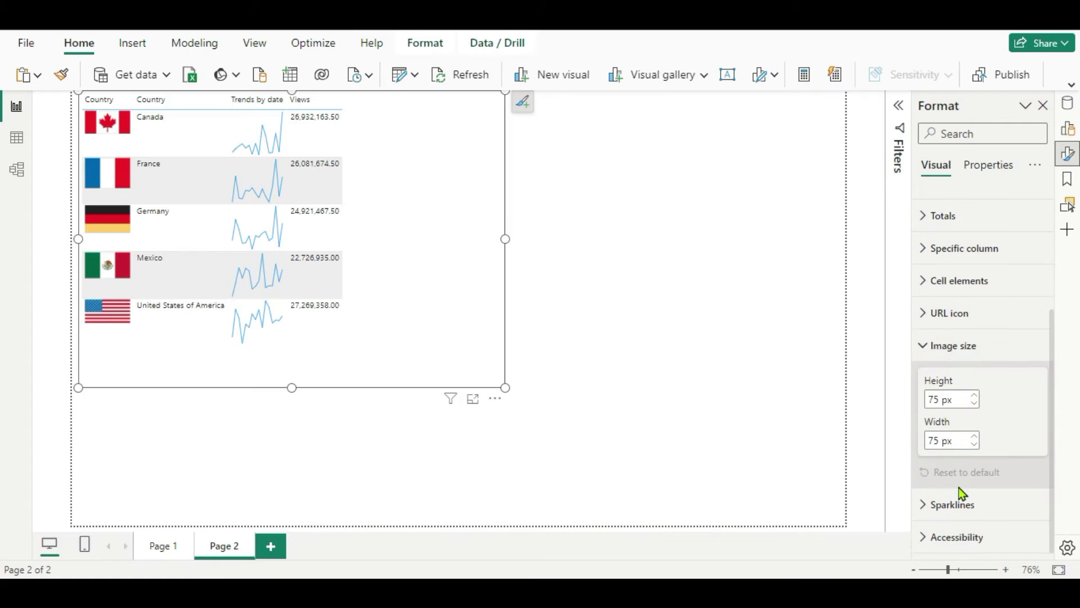
pyautogui.click(941, 398)
pyautogui.doubleClick(940, 400)
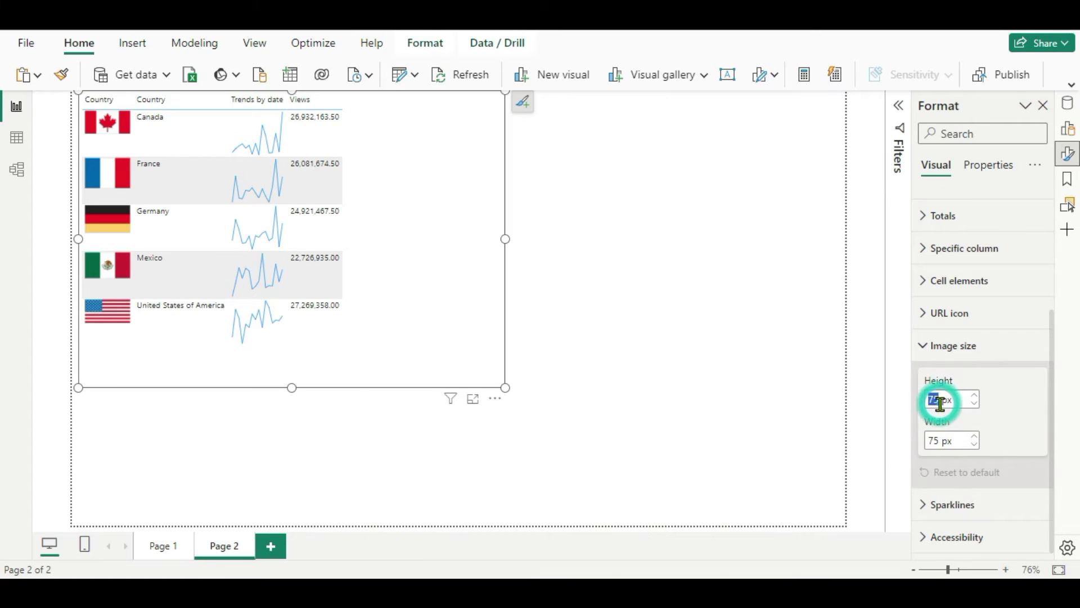
pyautogui.write('25')
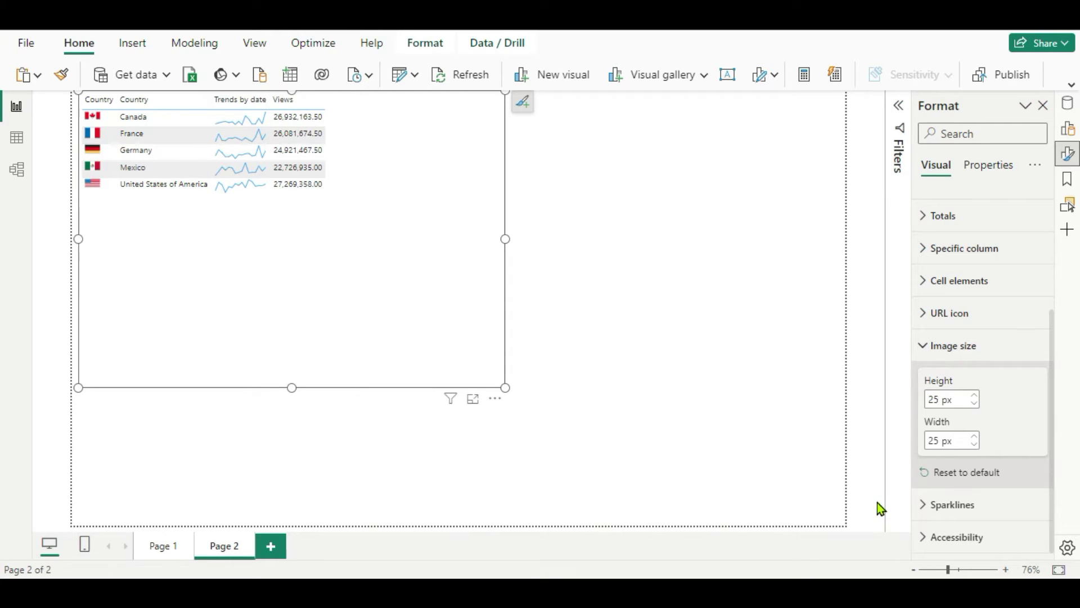
pyautogui.click(924, 347)
# Set the table visual's padding to 15 px on all four sides and deselect the visual
pyautogui.scroll(2, 953, 378)
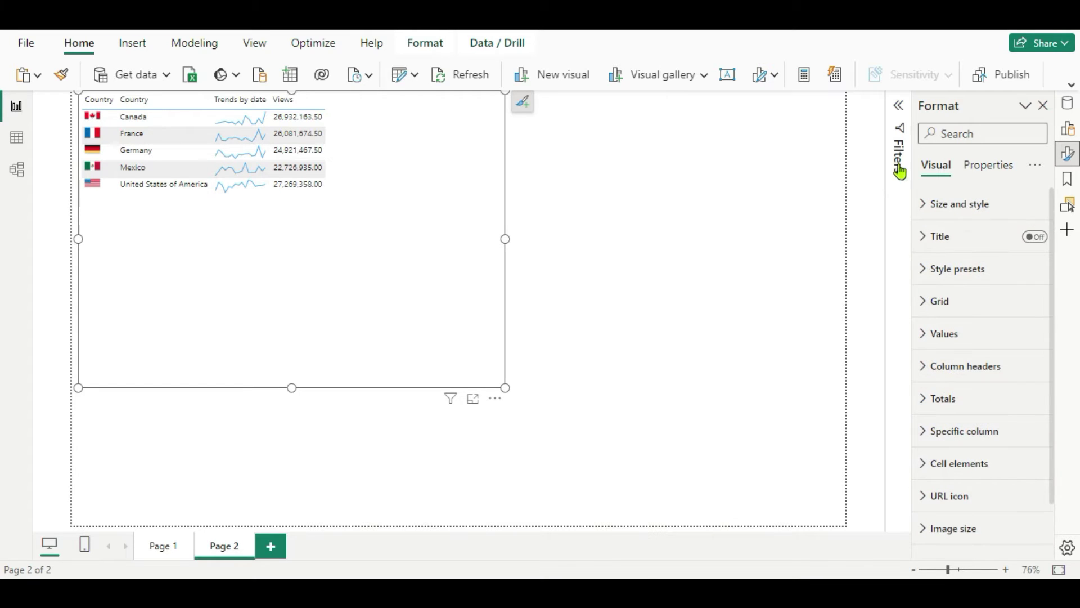
pyautogui.click(926, 213)
pyautogui.scroll(-2, 978, 349)
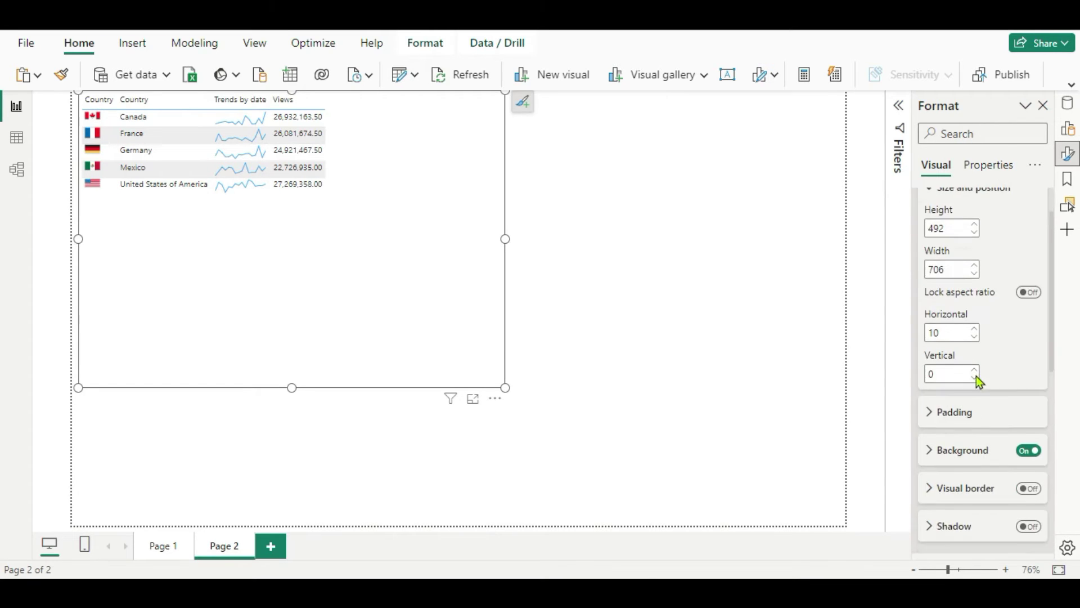
pyautogui.scroll(1, 941, 372)
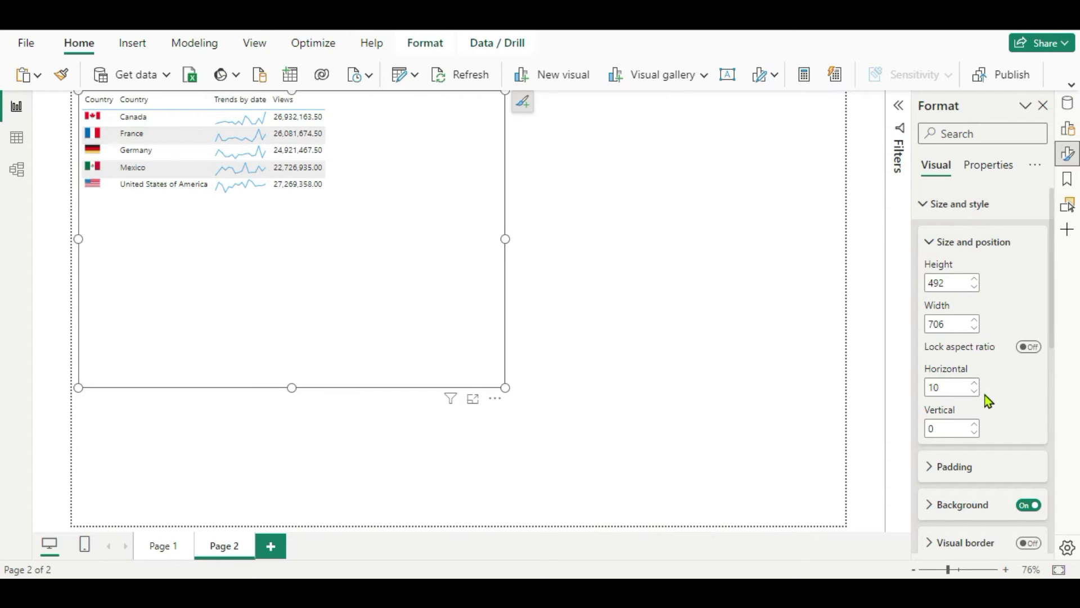
pyautogui.scroll(-2, 969, 429)
pyautogui.click(929, 357)
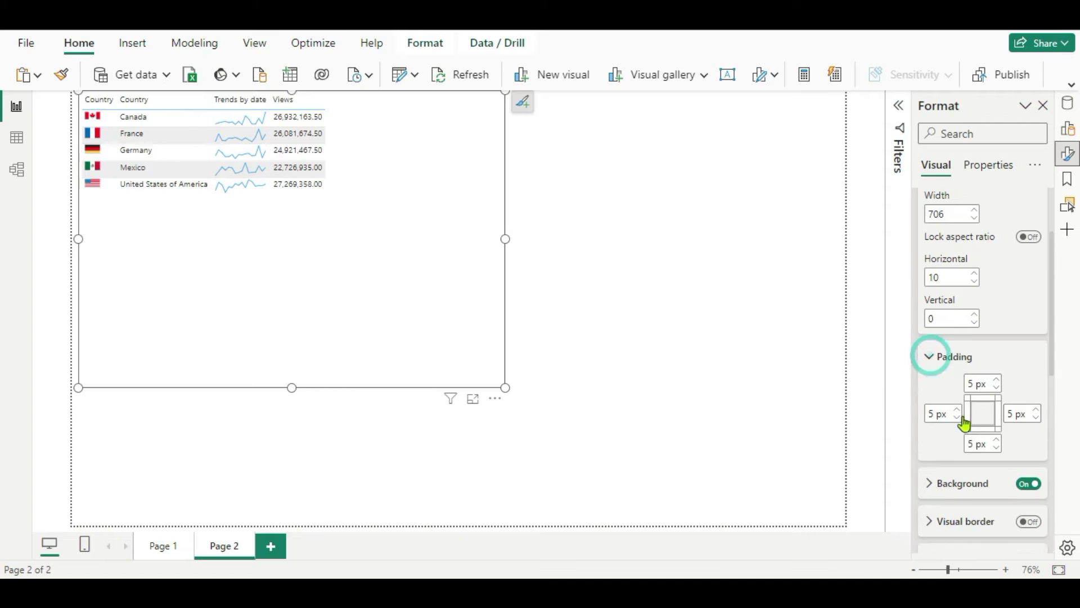
pyautogui.scroll(-1, 983, 428)
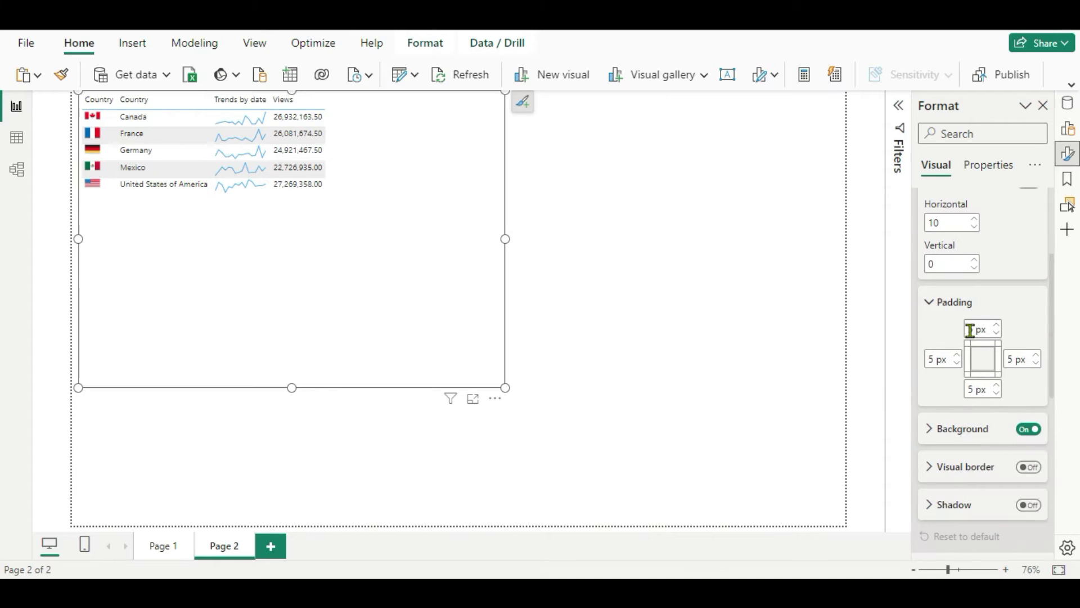
pyautogui.click(971, 330)
pyautogui.write('15')
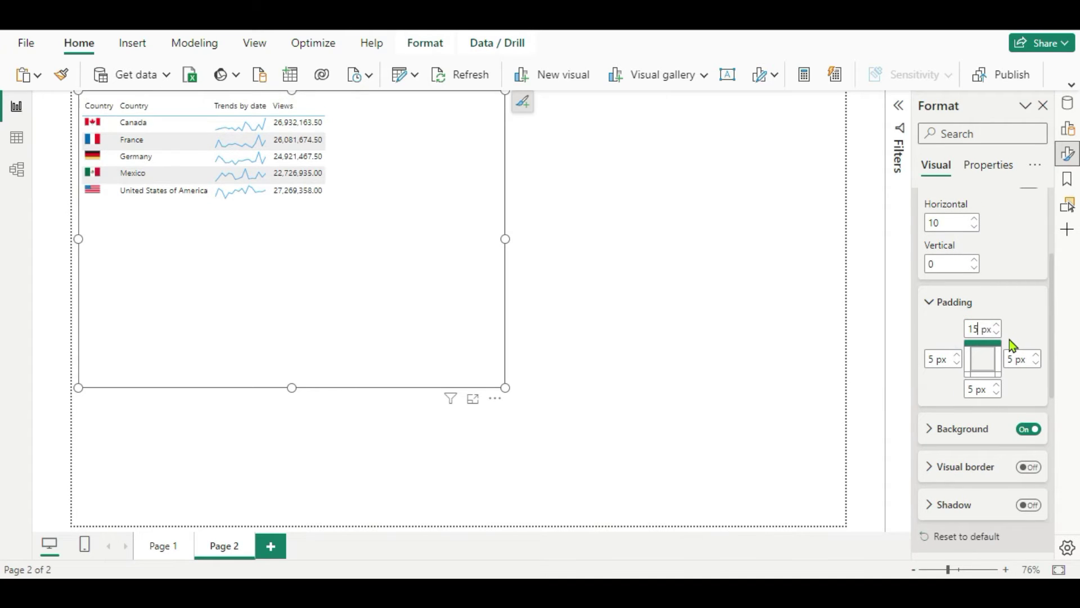
pyautogui.click(932, 358)
pyautogui.write('15')
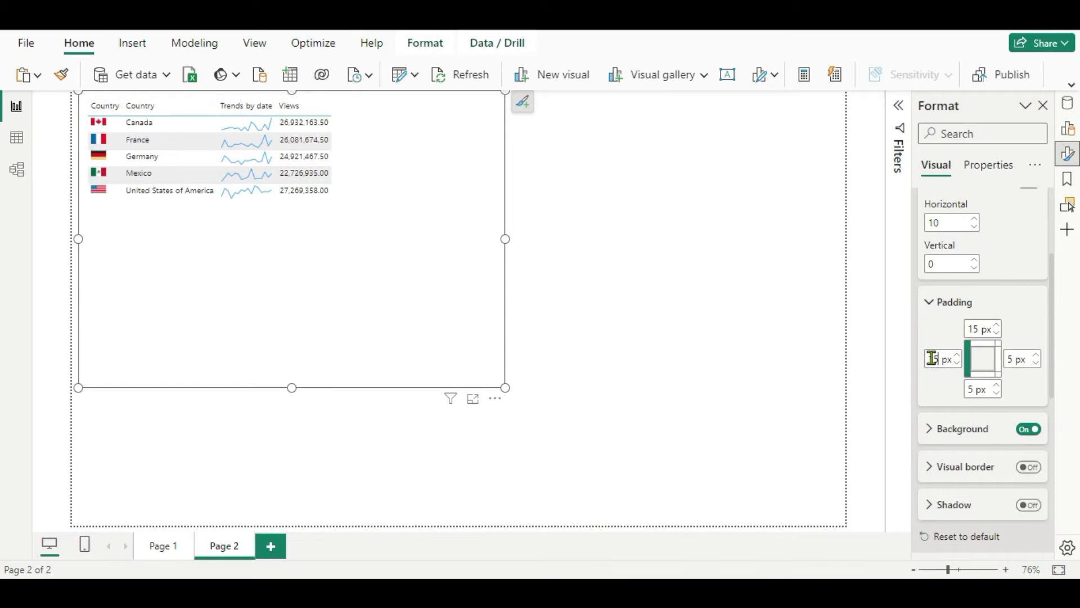
pyautogui.click(976, 390)
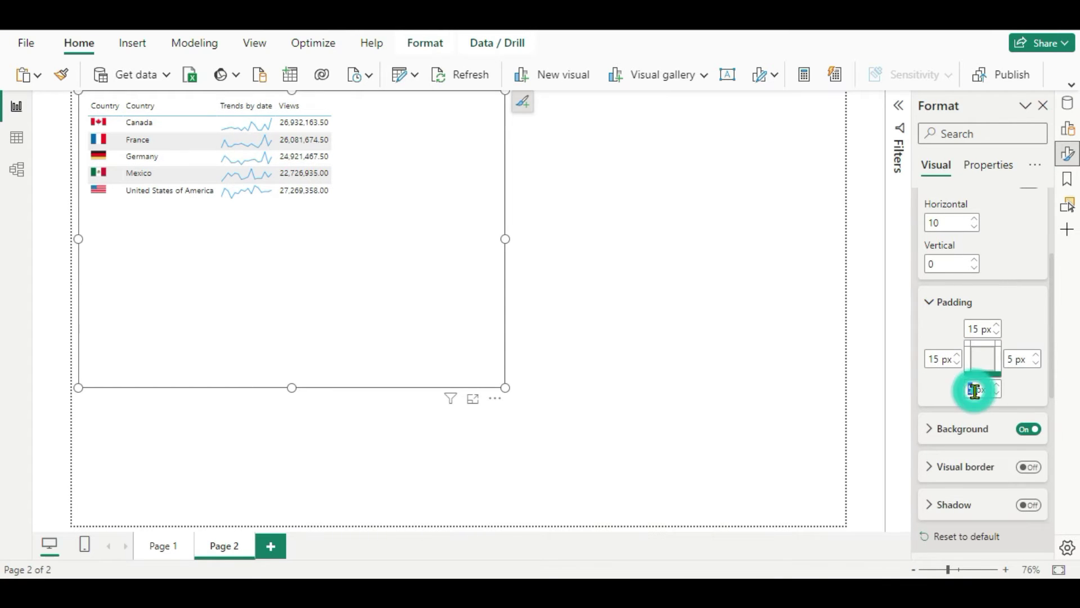
pyautogui.click(1012, 360)
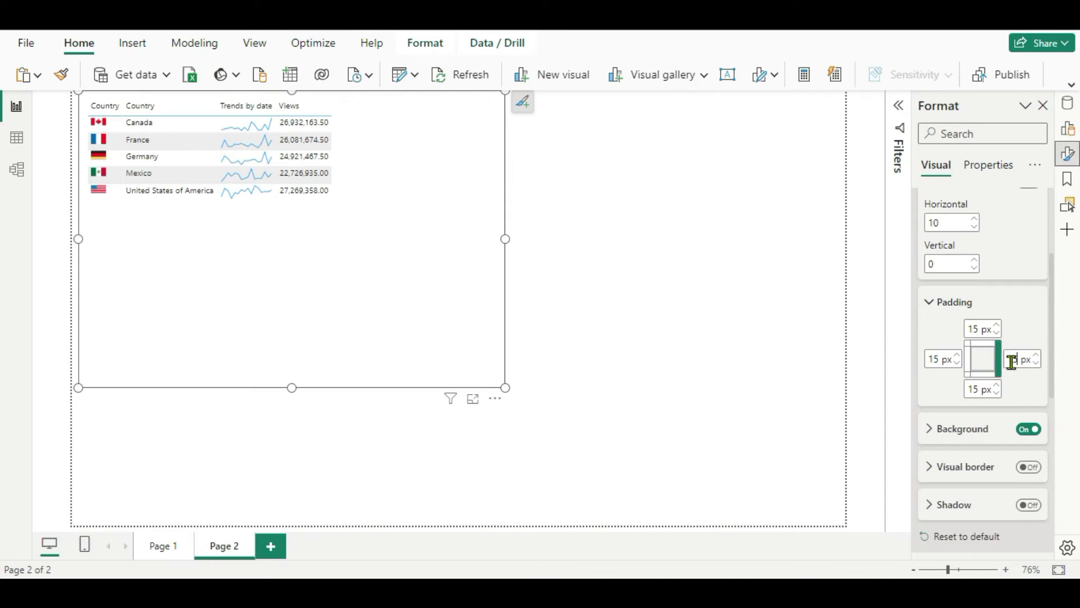
pyautogui.click(692, 340)
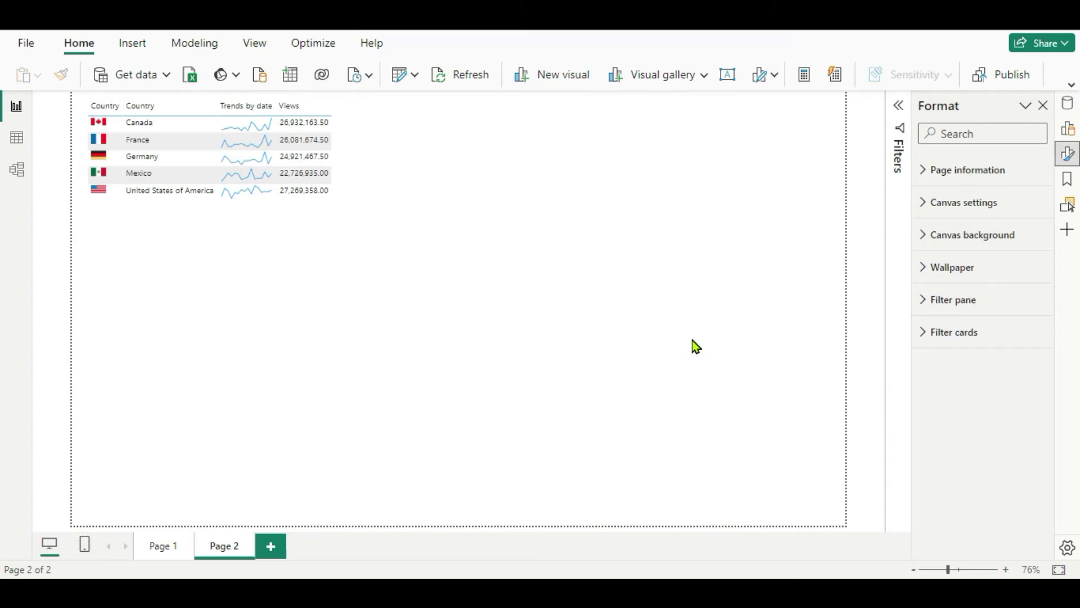
# Set the table visual's background color to dark navy, about #0F0B41, using a custom color
pyautogui.click(431, 166)
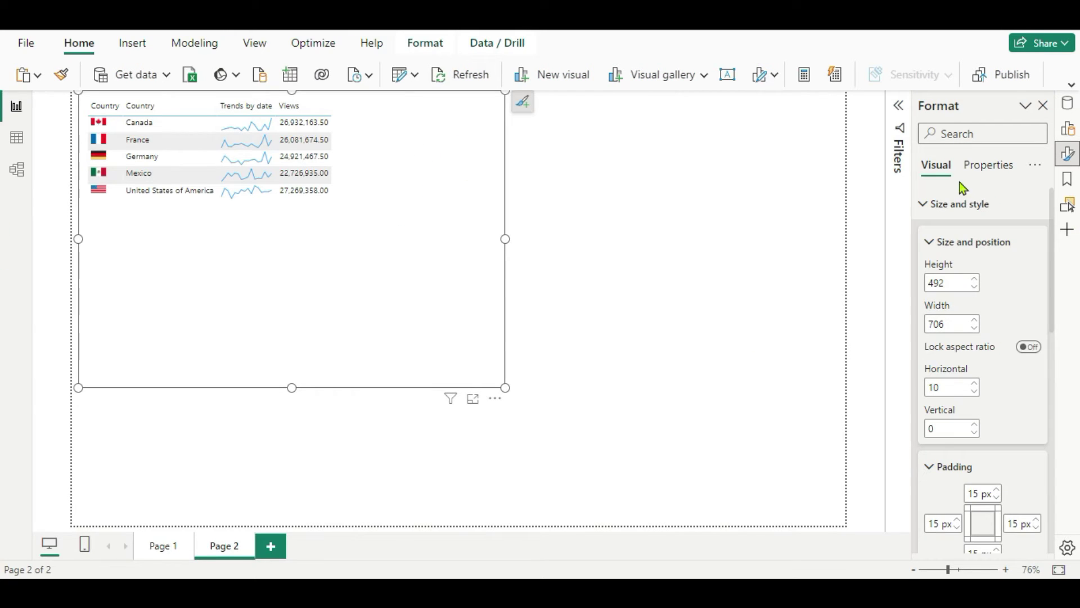
pyautogui.click(938, 248)
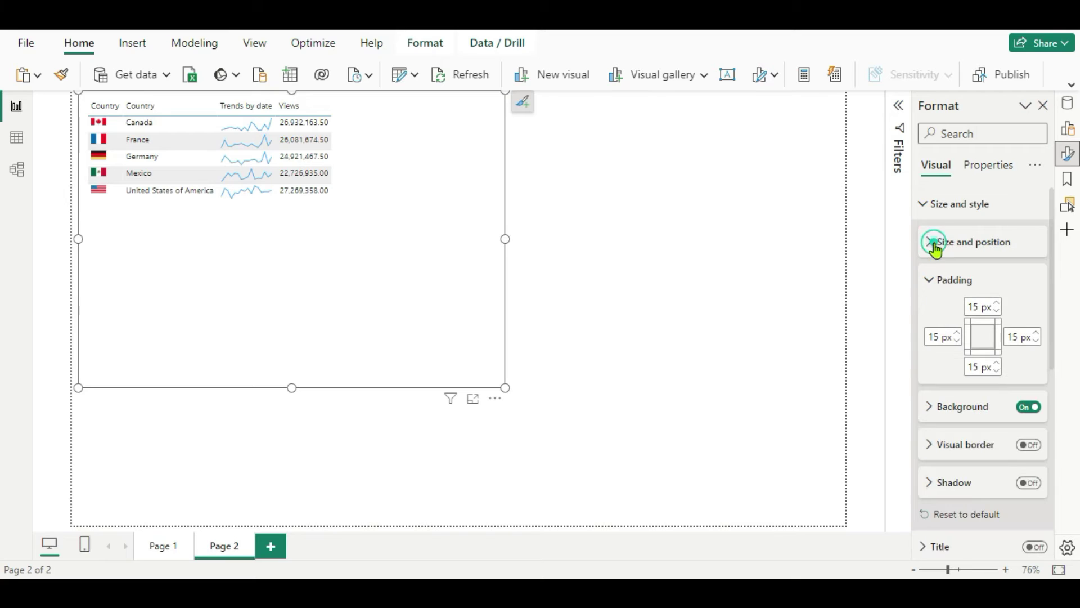
pyautogui.click(929, 408)
pyautogui.scroll(-3, 962, 439)
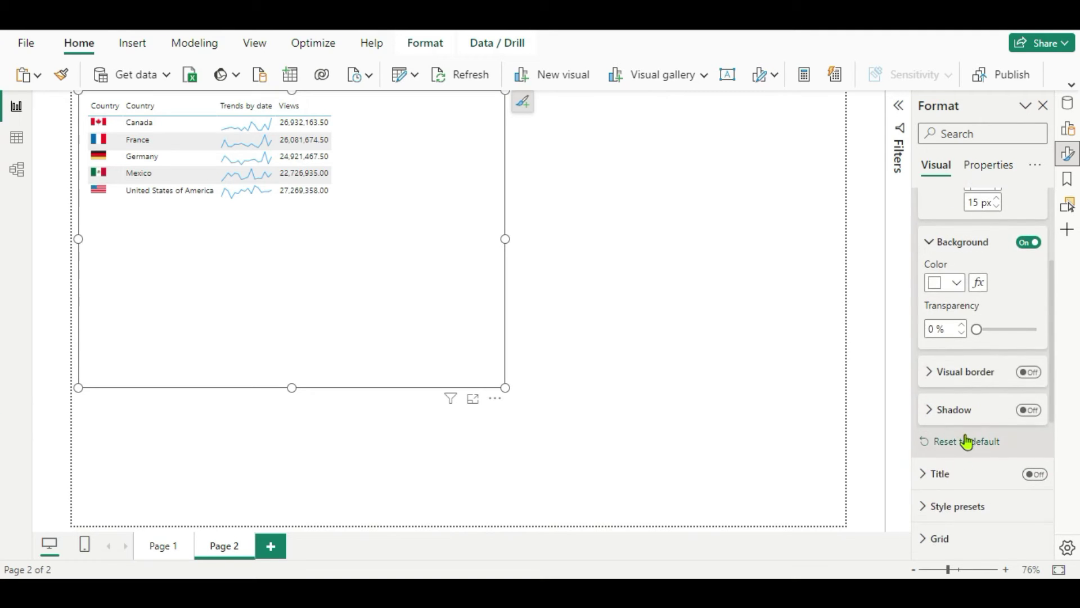
pyautogui.click(956, 284)
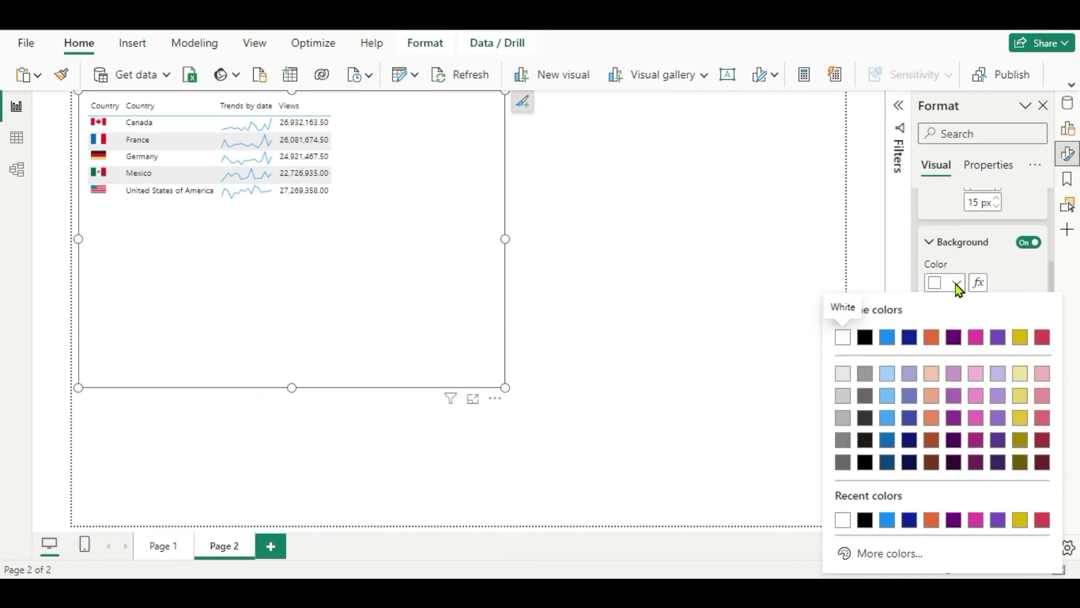
pyautogui.click(887, 556)
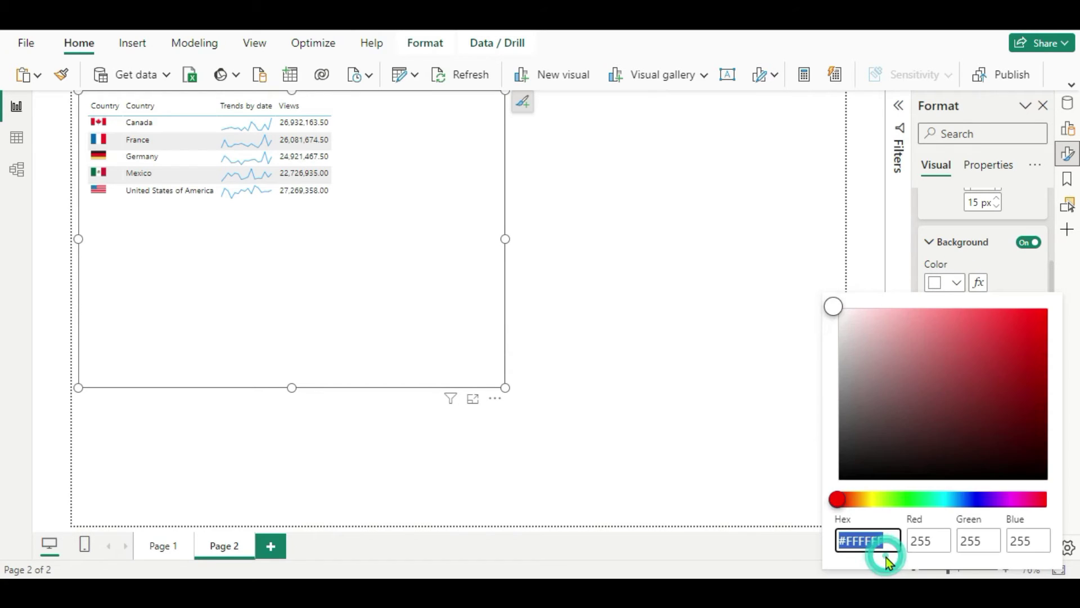
pyautogui.click(978, 500)
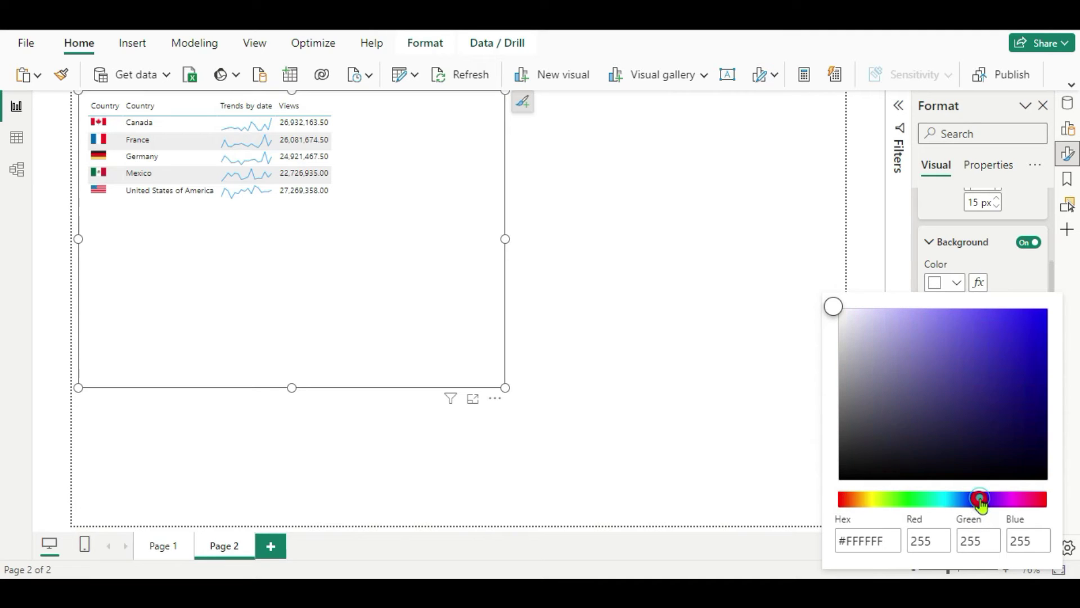
pyautogui.click(1010, 438)
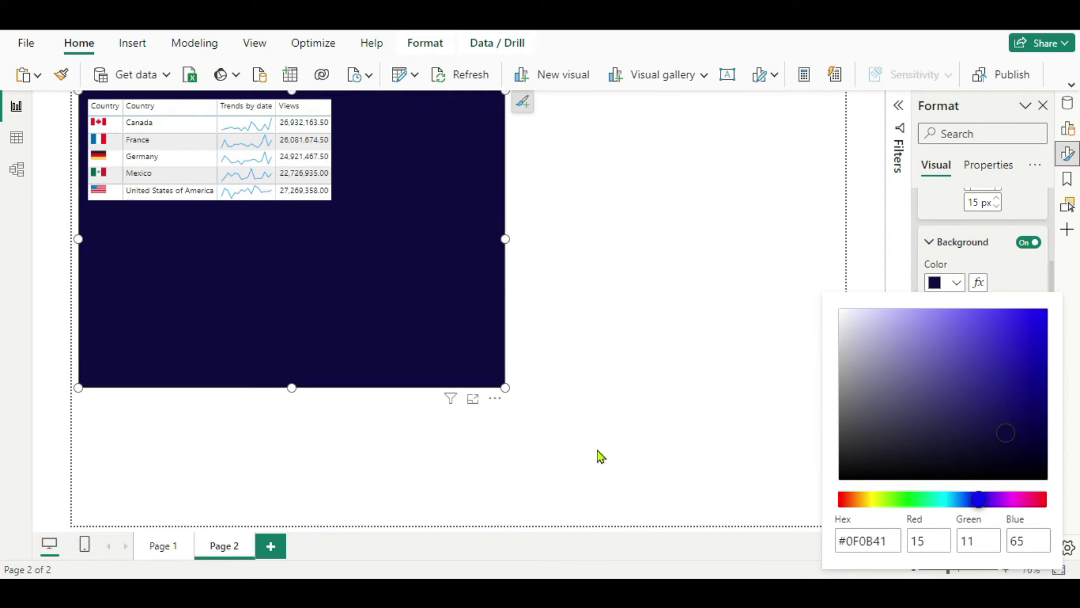
pyautogui.click(314, 204)
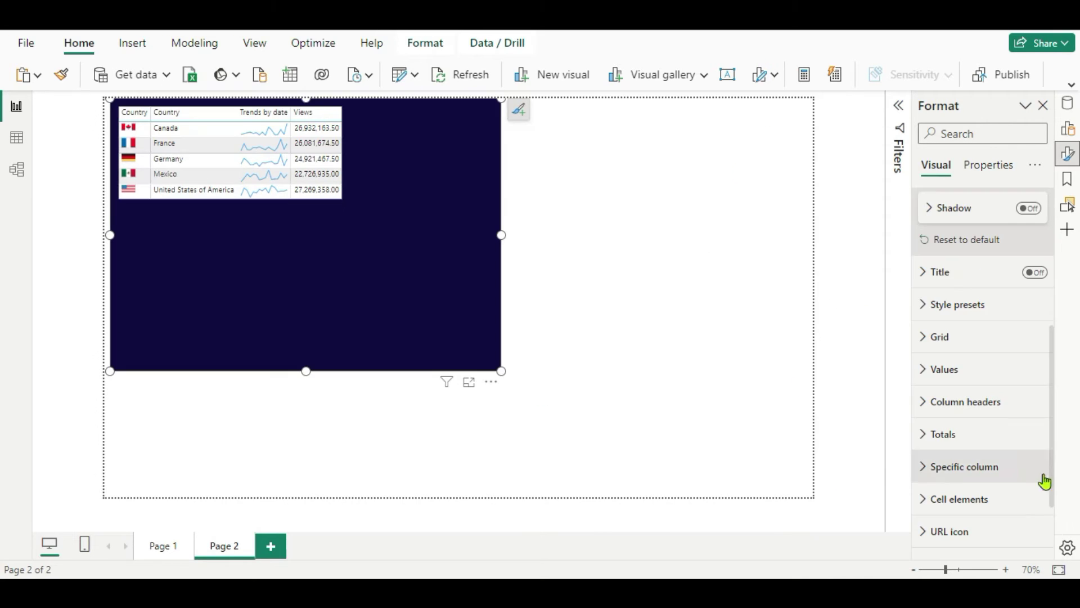
# Set the table values' text color to the recently used dark navy and the alternate text color to orange
pyautogui.click(1007, 570)
pyautogui.click(1007, 570)
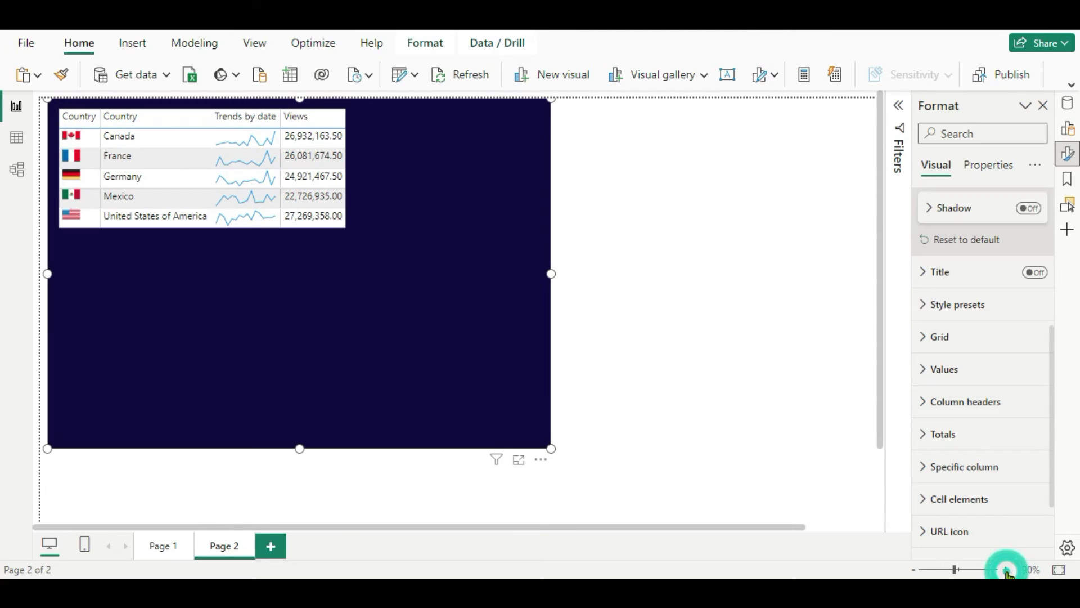
pyautogui.click(1007, 570)
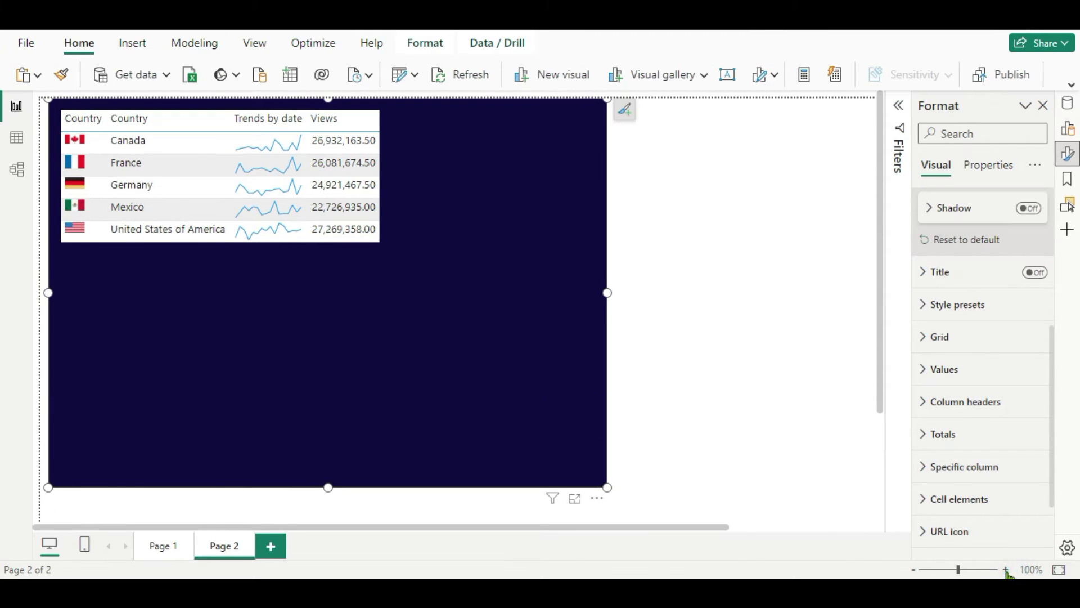
pyautogui.click(1006, 570)
pyautogui.click(1006, 570)
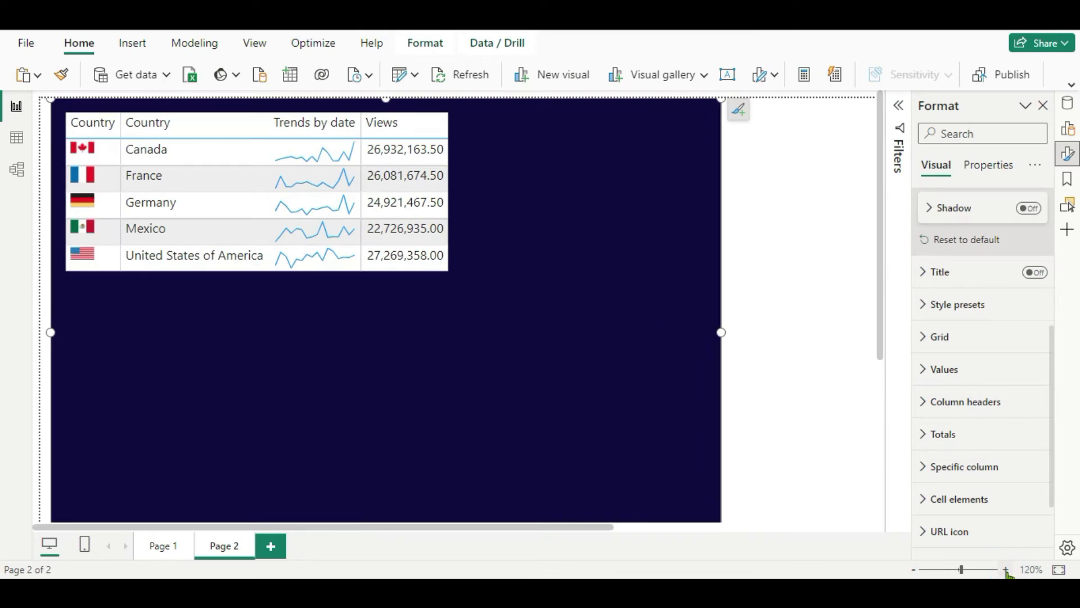
pyautogui.click(923, 369)
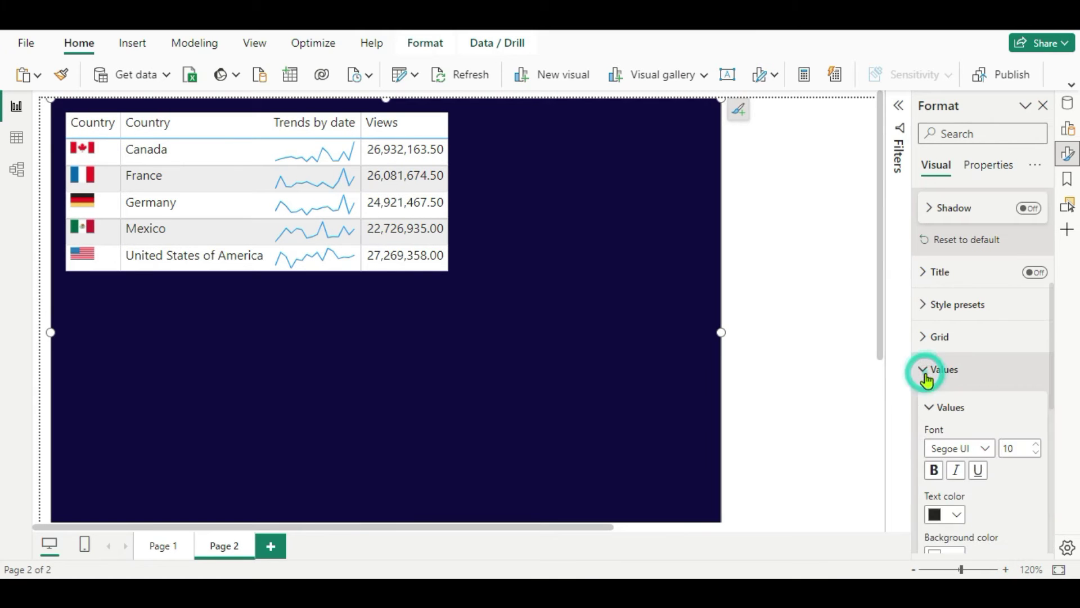
pyautogui.scroll(-1, 1007, 462)
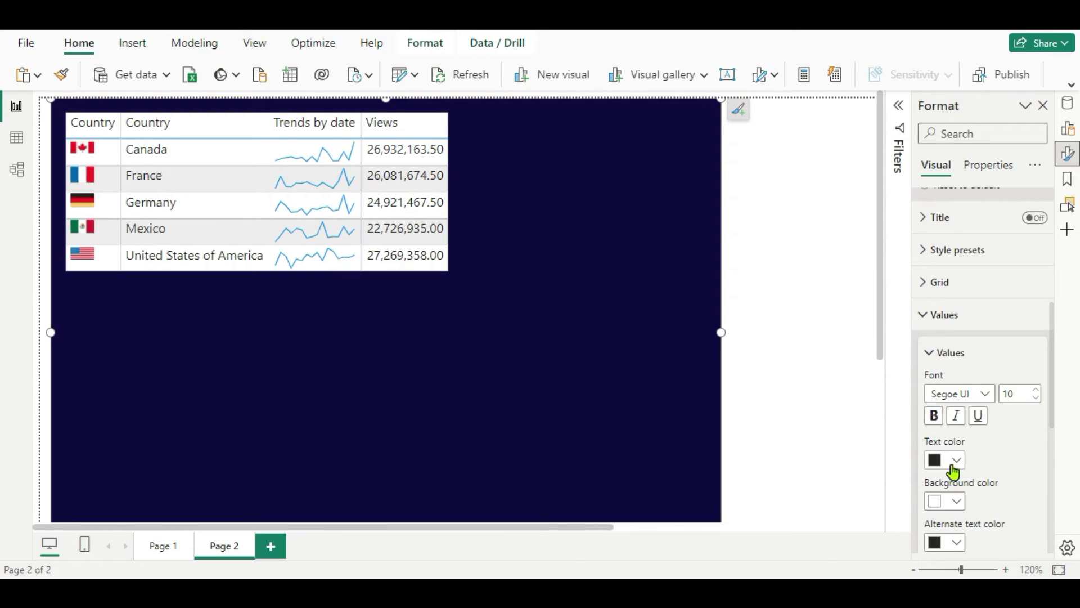
pyautogui.scroll(-1, 957, 468)
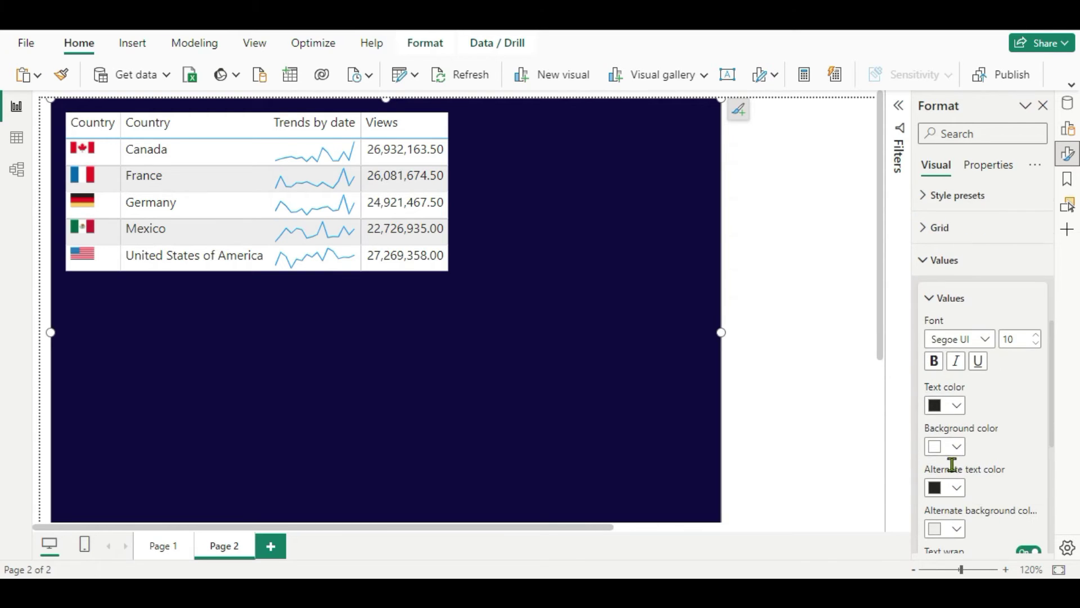
pyautogui.click(956, 408)
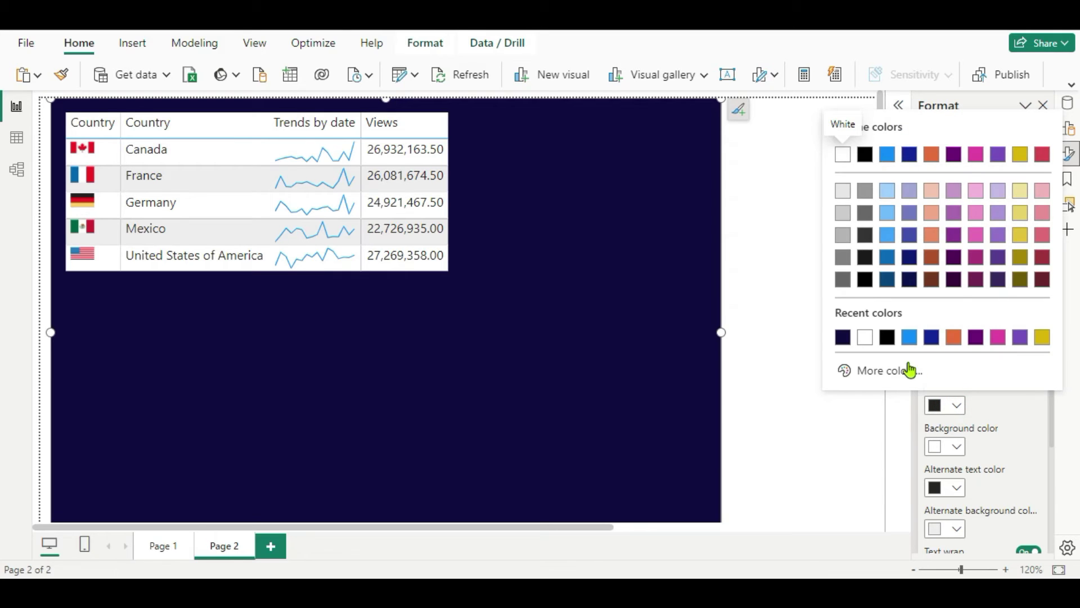
pyautogui.click(842, 337)
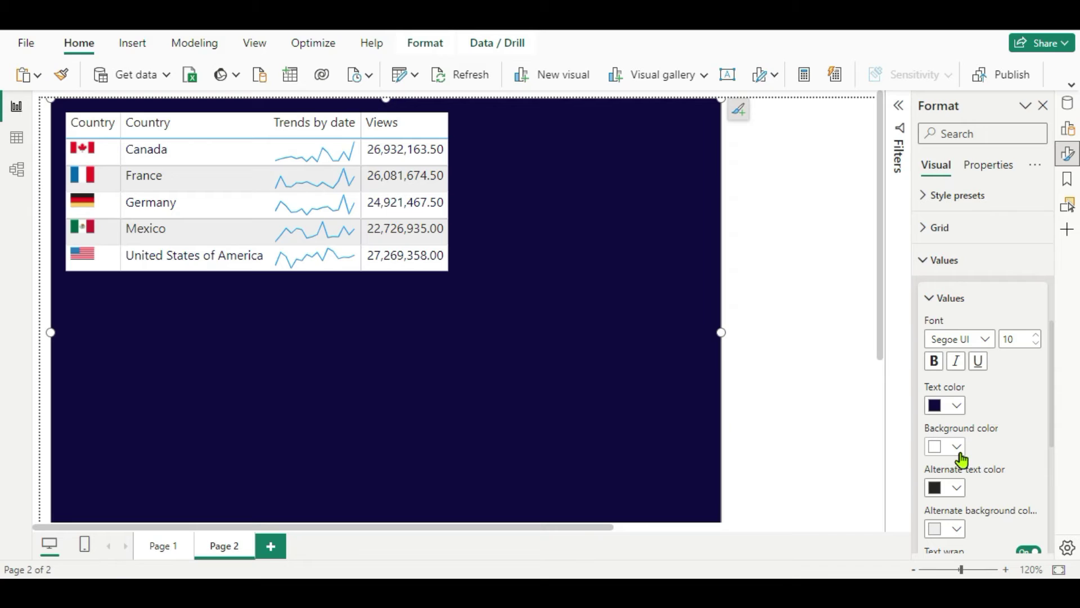
pyautogui.click(957, 488)
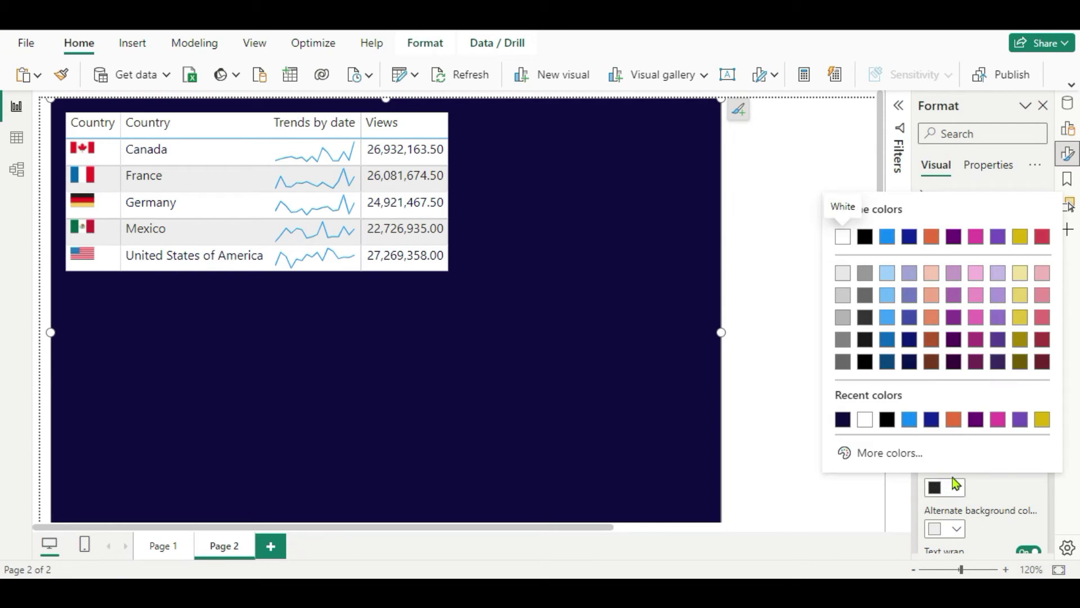
pyautogui.click(955, 421)
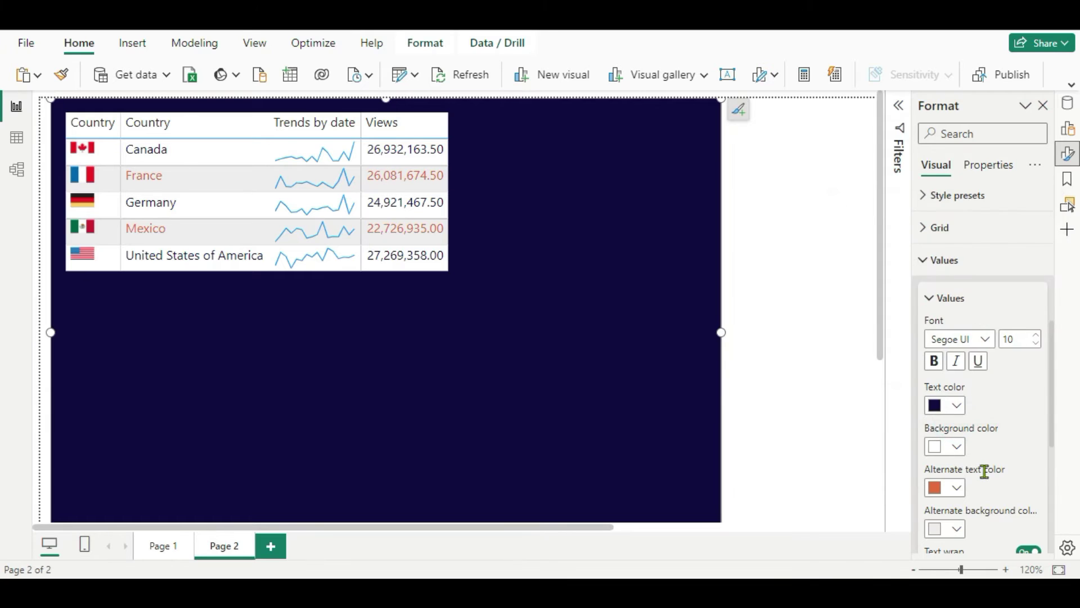
# Make the table's column header text bold and color it a darker shade of the theme blue
pyautogui.scroll(-3, 985, 475)
pyautogui.scroll(-2, 991, 509)
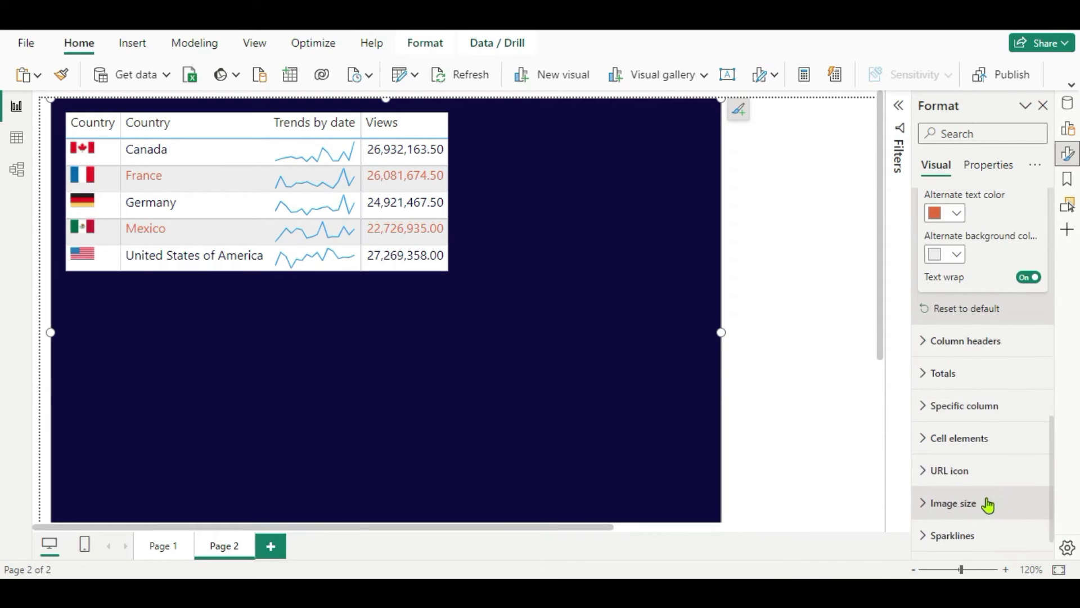
pyautogui.click(922, 344)
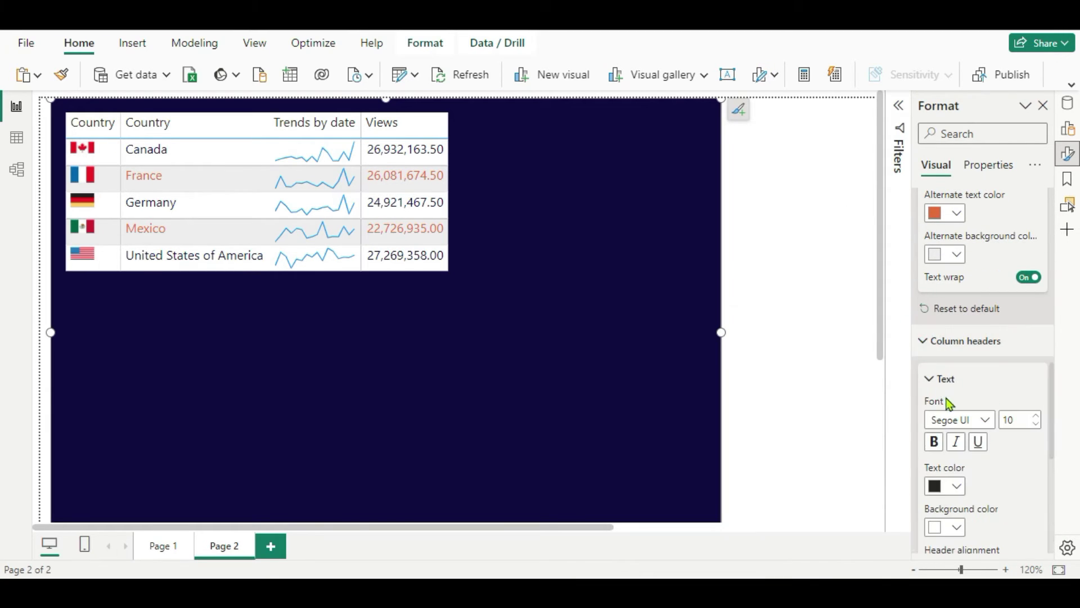
pyautogui.scroll(-2, 951, 414)
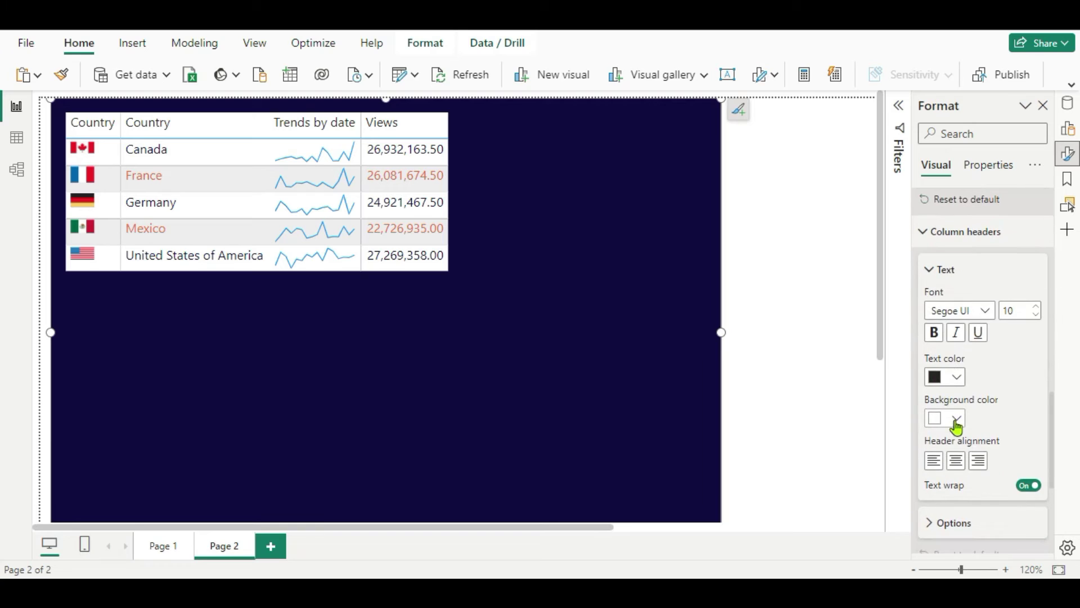
pyautogui.click(957, 382)
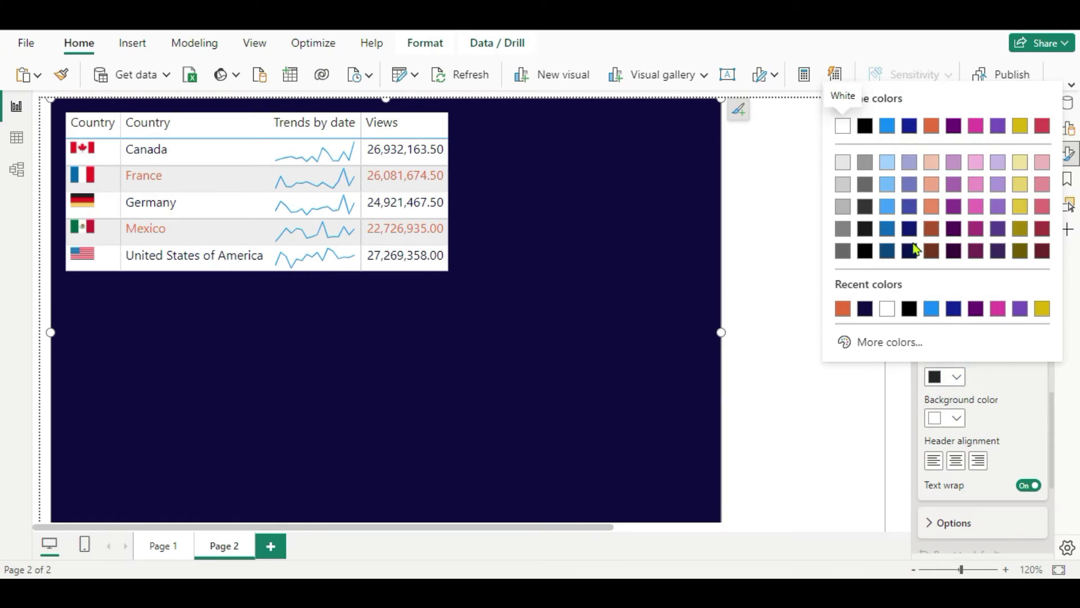
pyautogui.click(888, 229)
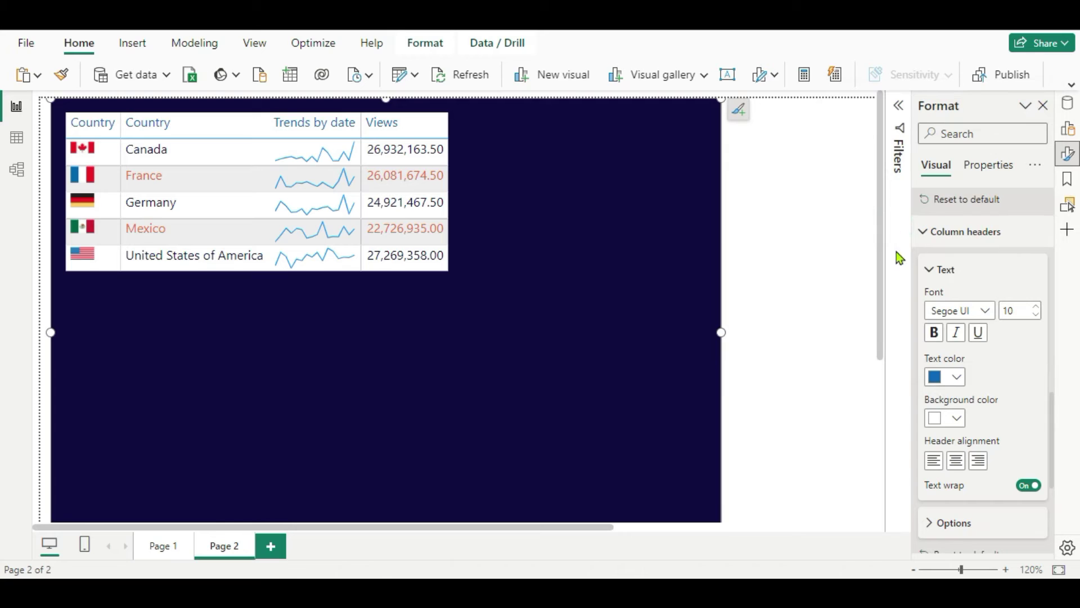
pyautogui.click(935, 334)
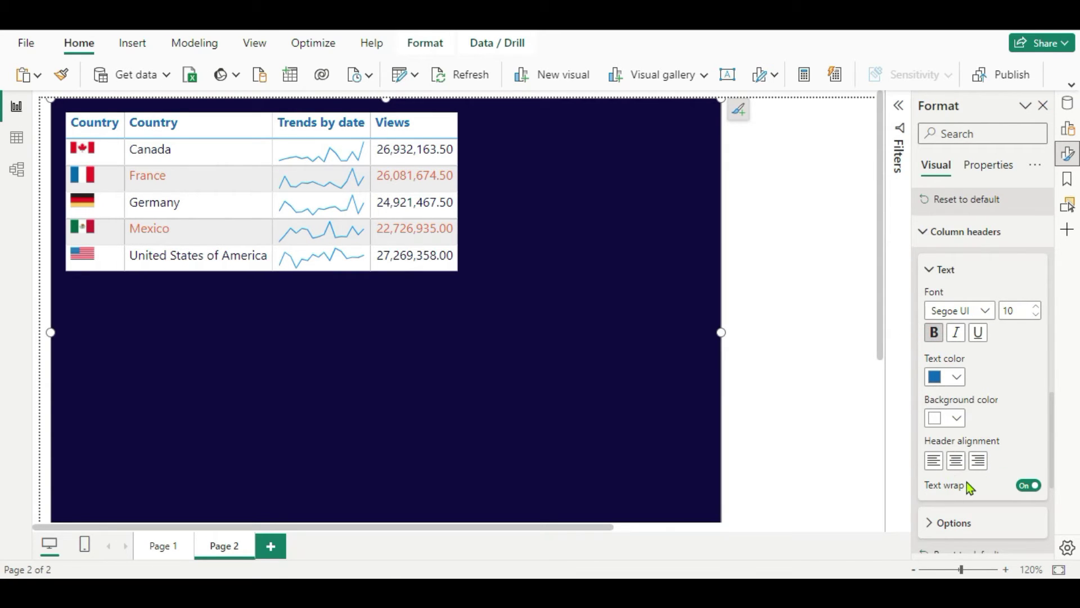
# Turn on the table visual's border and set its rounded corners to 24 px
pyautogui.scroll(-3, 968, 483)
pyautogui.scroll(10, 971, 488)
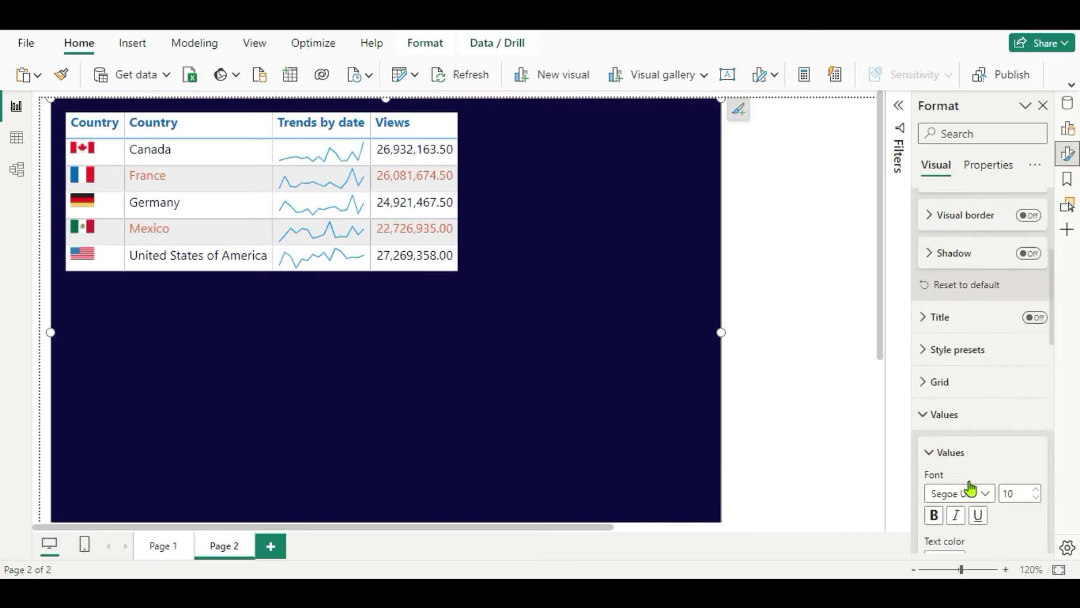
pyautogui.scroll(-1, 977, 469)
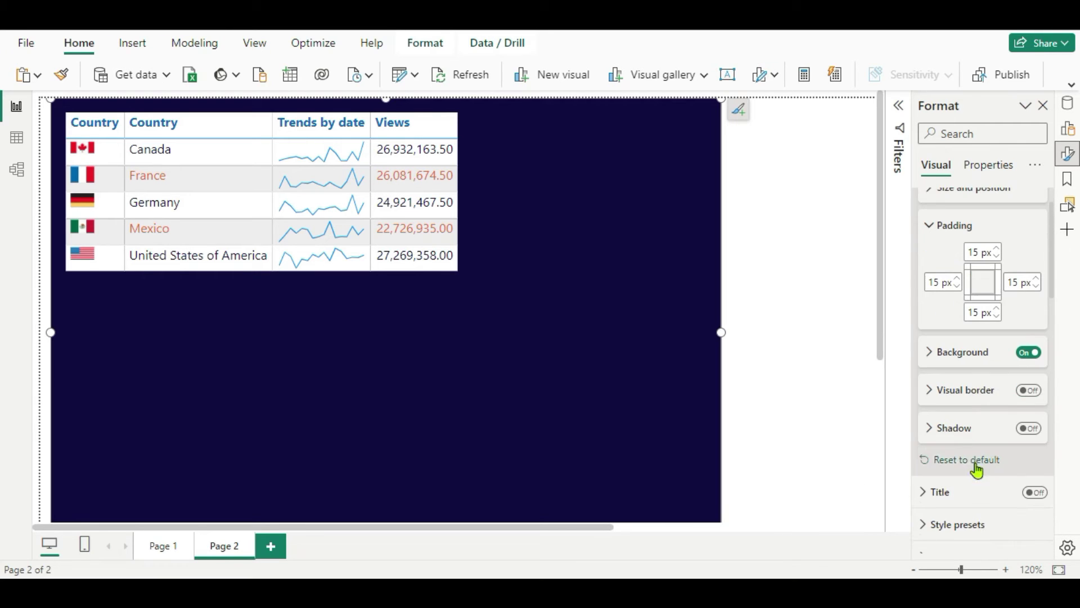
pyautogui.click(926, 392)
pyautogui.scroll(-1, 986, 457)
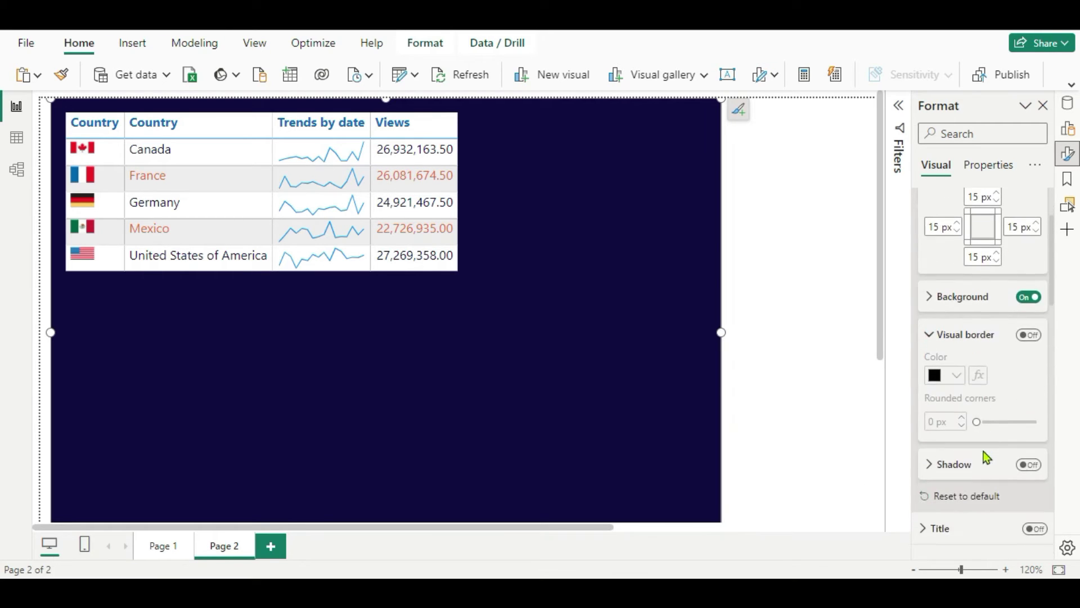
pyautogui.click(1030, 338)
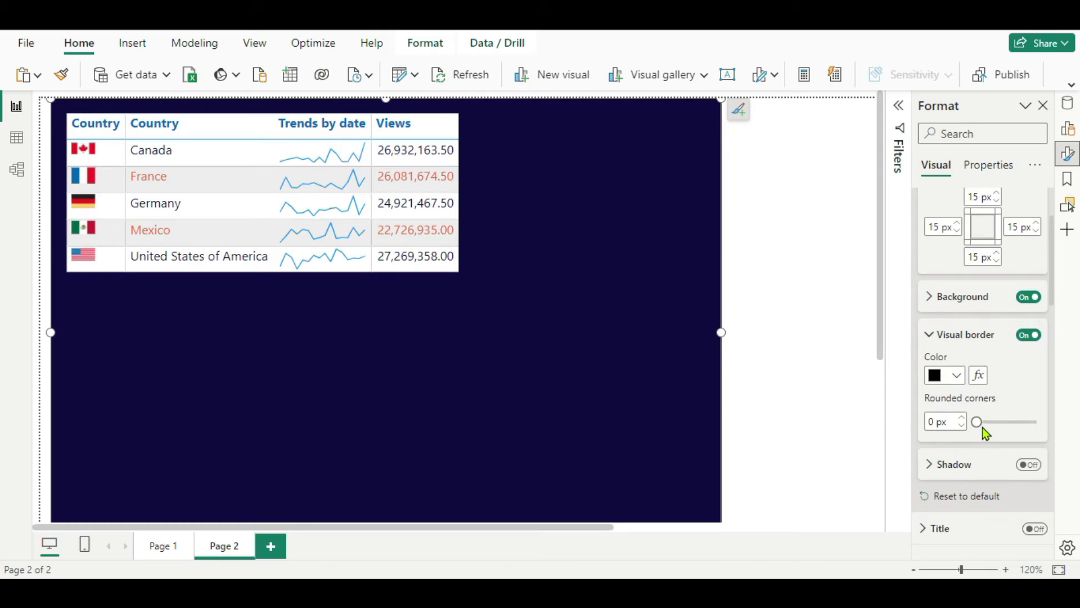
pyautogui.moveTo(976, 420); pyautogui.dragTo(1023, 433)
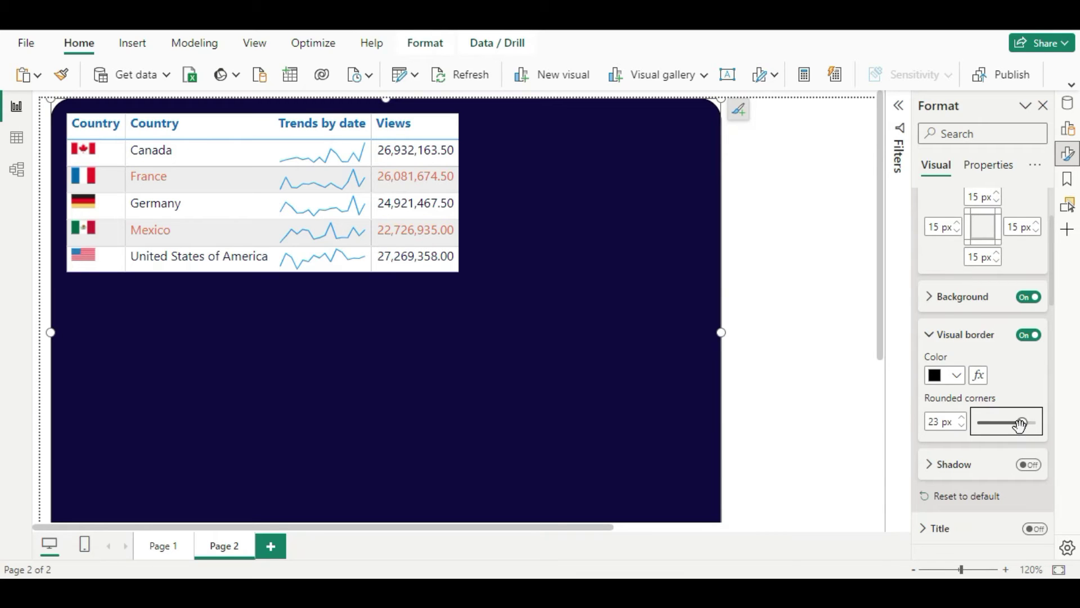
pyautogui.moveTo(1021, 423); pyautogui.dragTo(1024, 423)
# Turn on the table visual's shadow and color it with the same blue as the column headers
pyautogui.scroll(-2, 1007, 457)
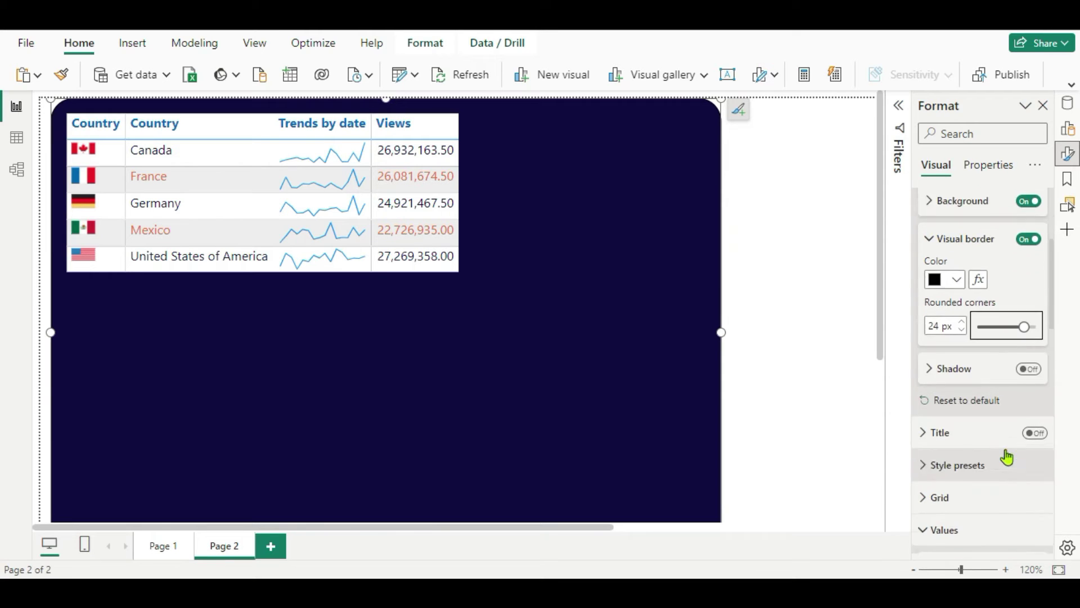
pyautogui.click(929, 356)
pyautogui.click(1028, 359)
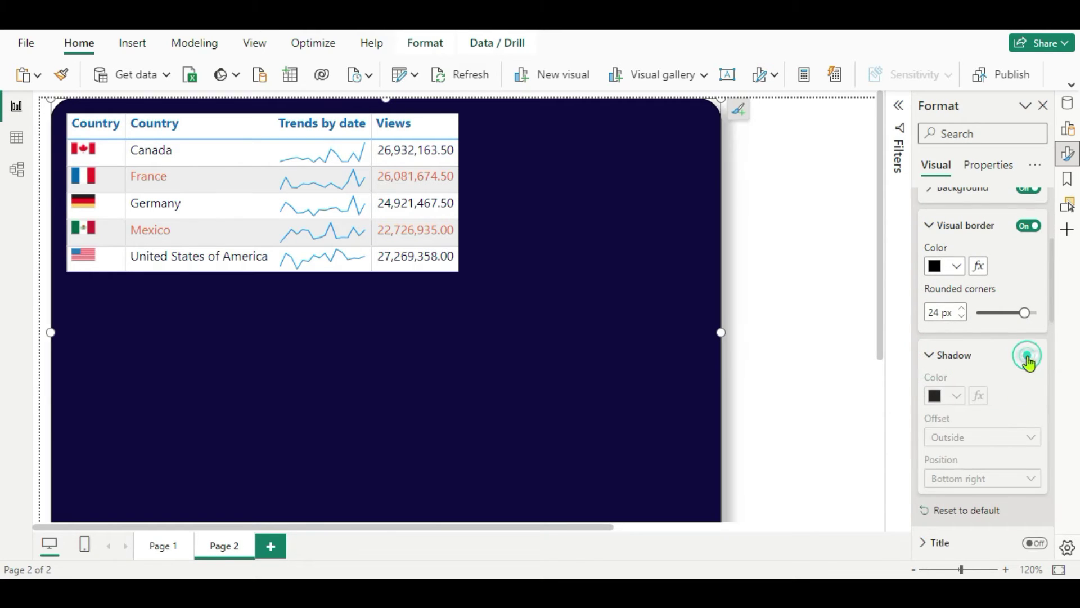
pyautogui.click(958, 396)
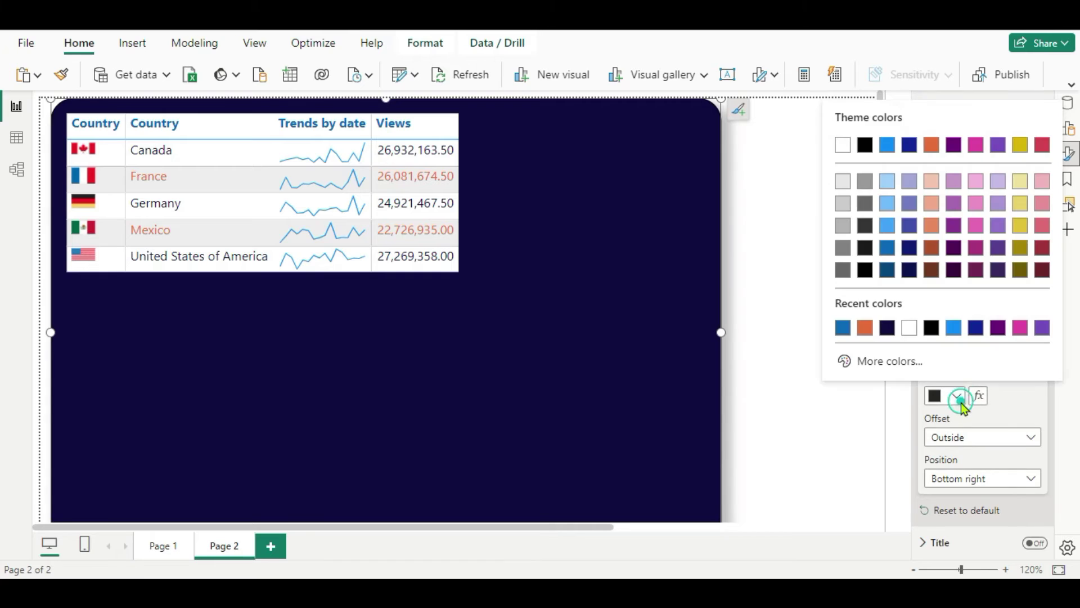
pyautogui.click(842, 329)
# Turn on the table visual's title and set its text to "Top countries by views"
pyautogui.scroll(-2, 1013, 479)
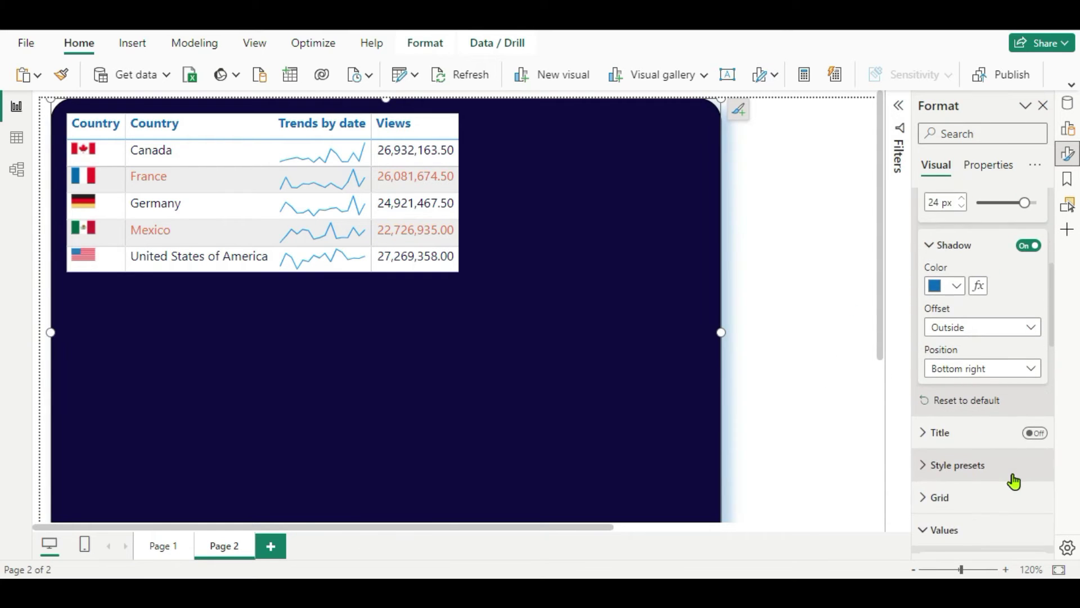
pyautogui.scroll(-1, 1014, 481)
pyautogui.click(922, 378)
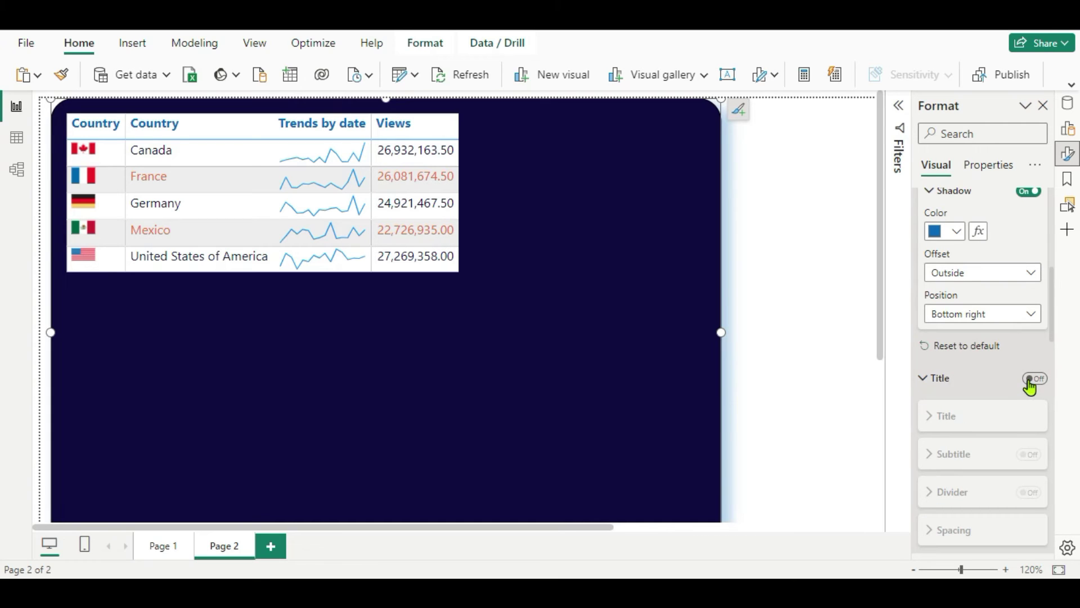
pyautogui.click(1030, 380)
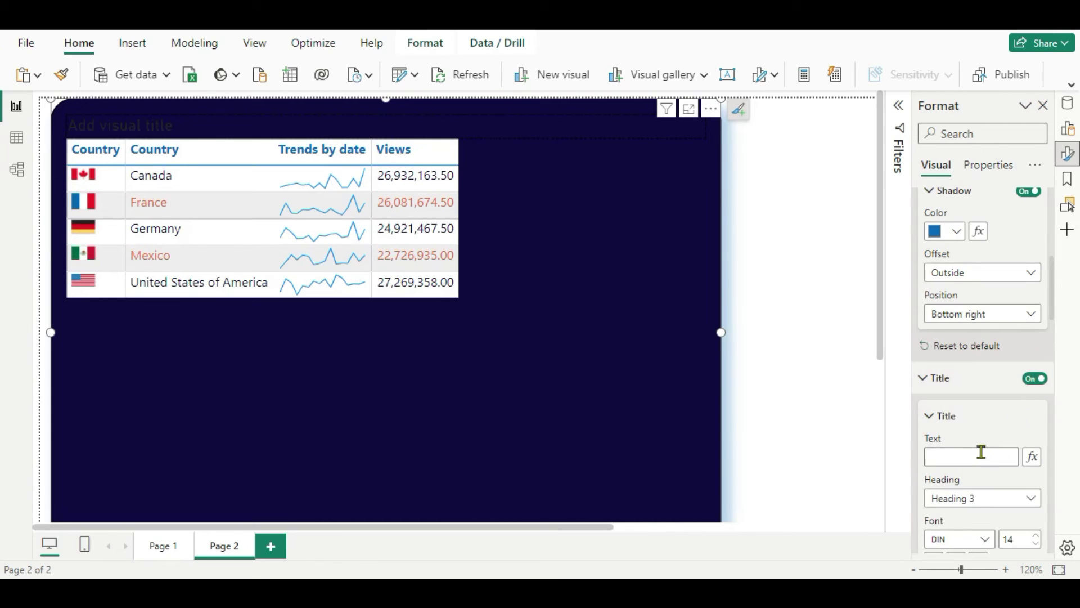
pyautogui.click(966, 456)
pyautogui.write('Top countries')
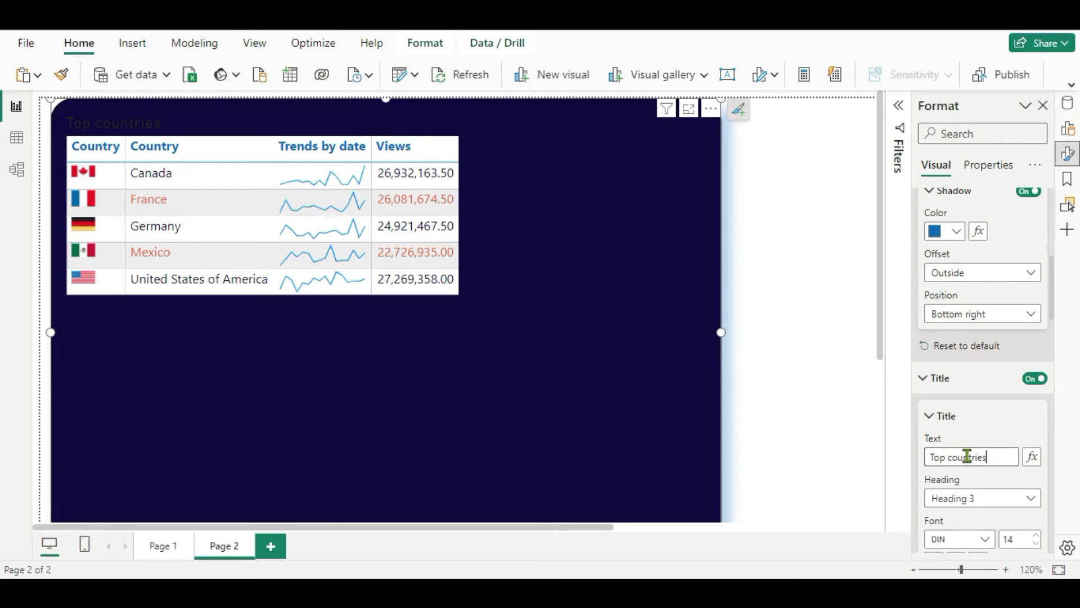
pyautogui.write(' by views')
# Change the title's font to Segoe UI and its text color to white
pyautogui.scroll(-2, 994, 501)
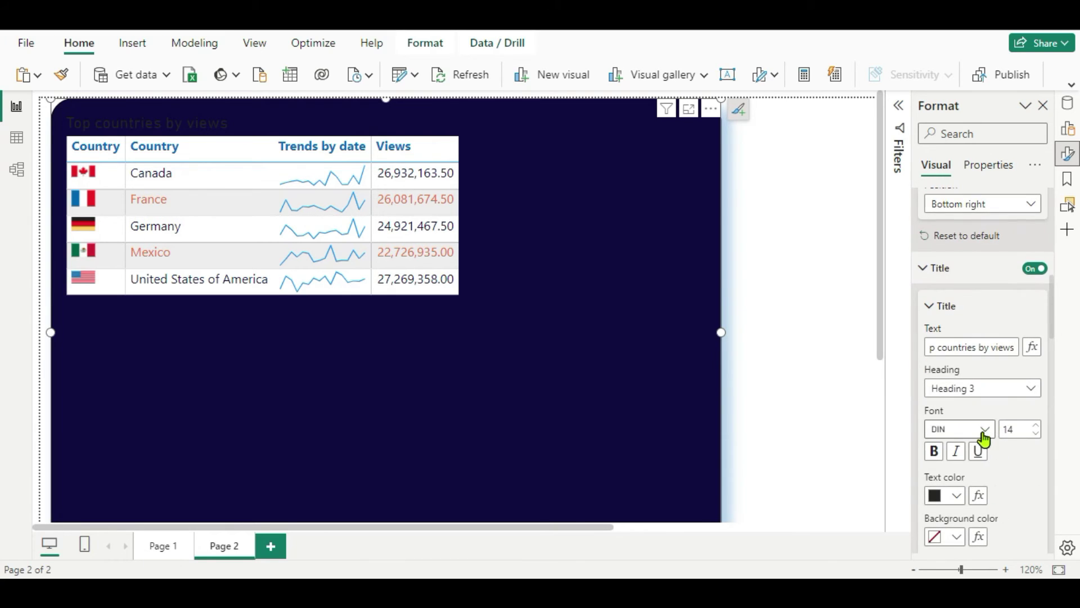
pyautogui.click(984, 432)
pyautogui.scroll(-3, 992, 352)
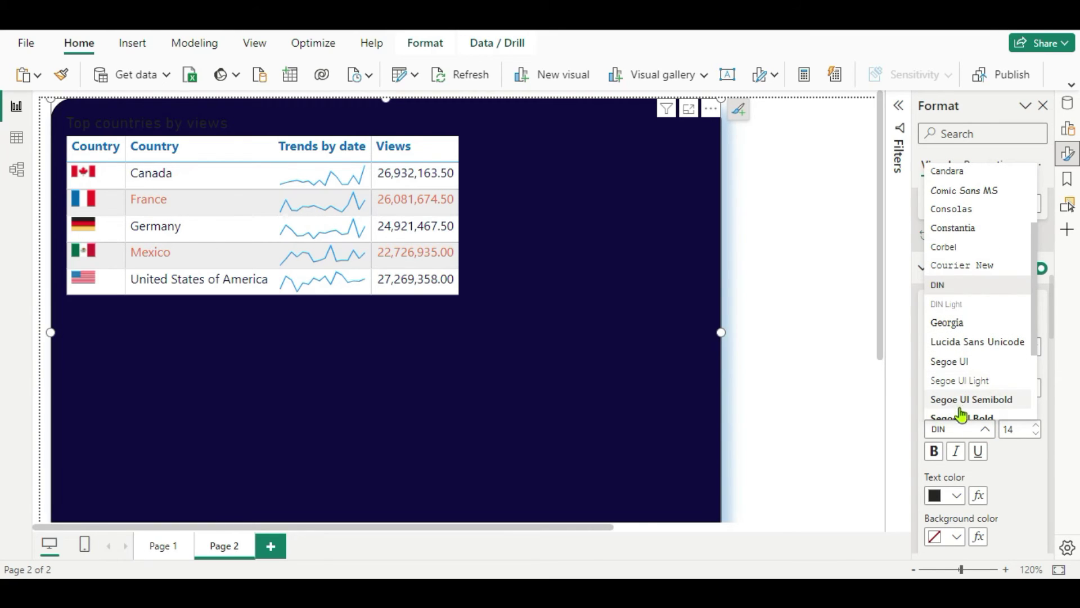
pyautogui.click(951, 369)
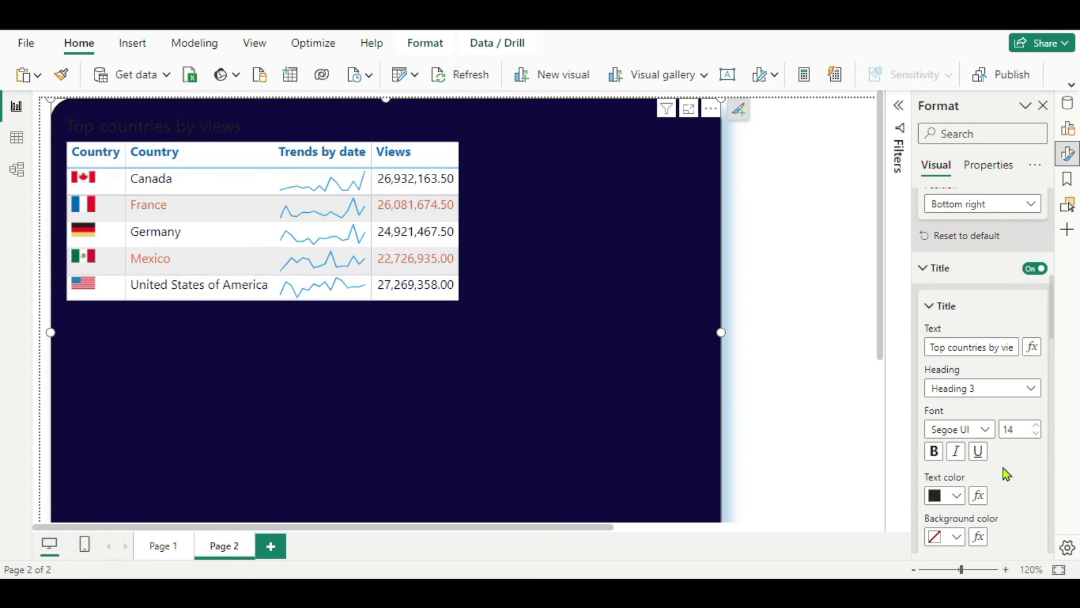
pyautogui.click(957, 496)
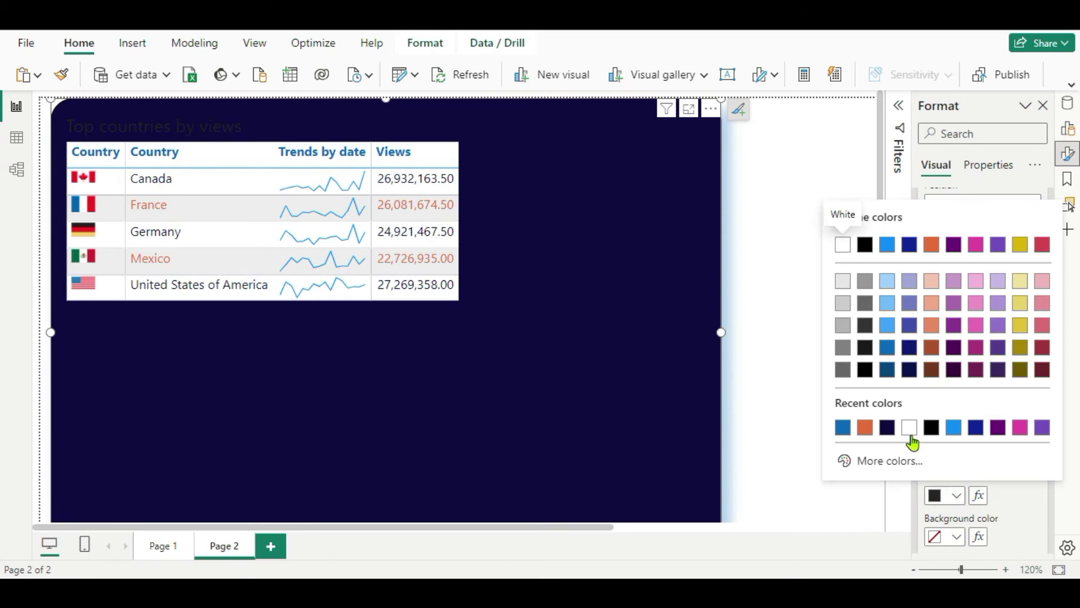
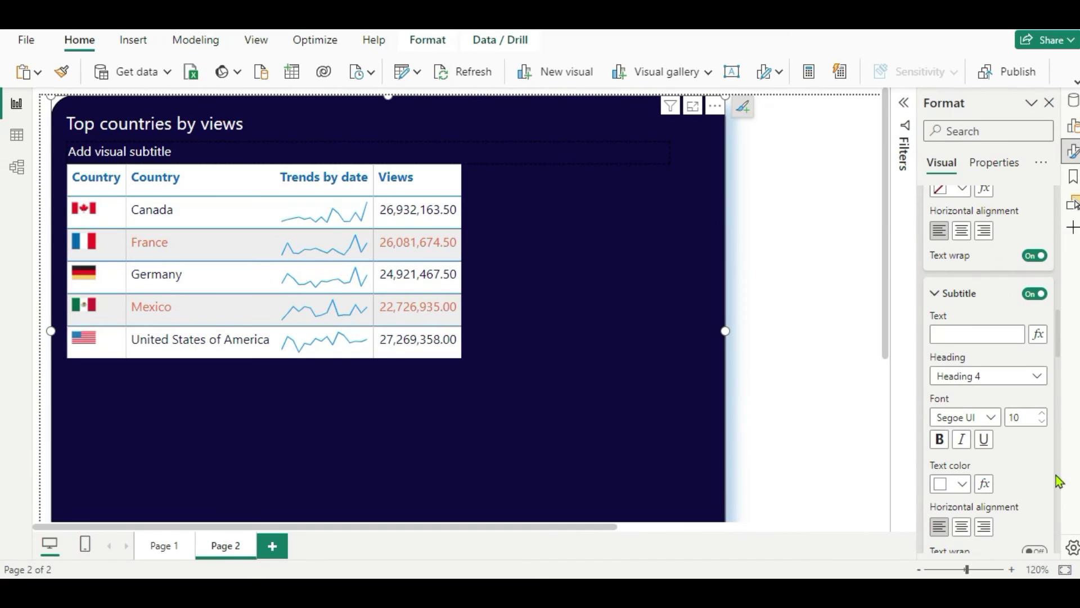
# Add the subtitle "This analysis focussed on number of views accross all social media platforms" and color it with the recently used orange
pyautogui.click(947, 339)
pyautogui.hotkey('ctrl', 'v')
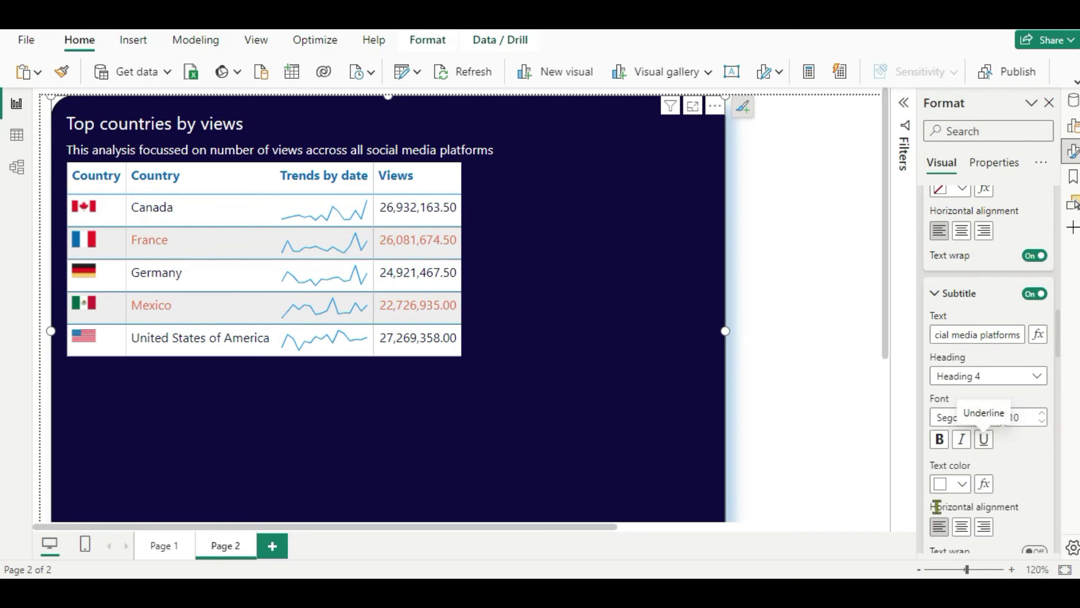
pyautogui.click(960, 486)
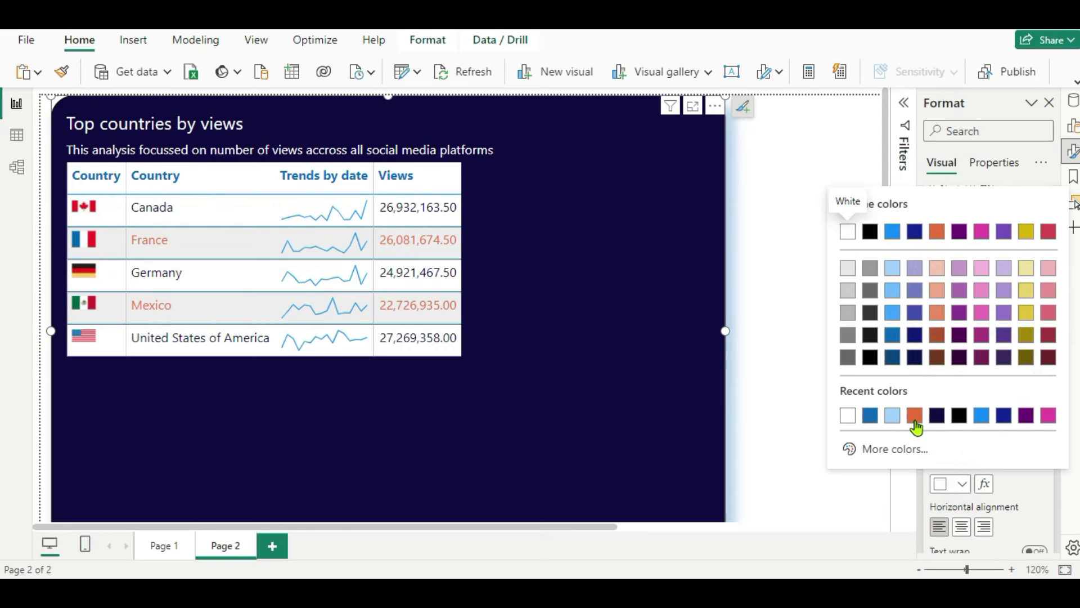
pyautogui.click(915, 419)
# Set the table's style preset to None
pyautogui.scroll(-2, 972, 484)
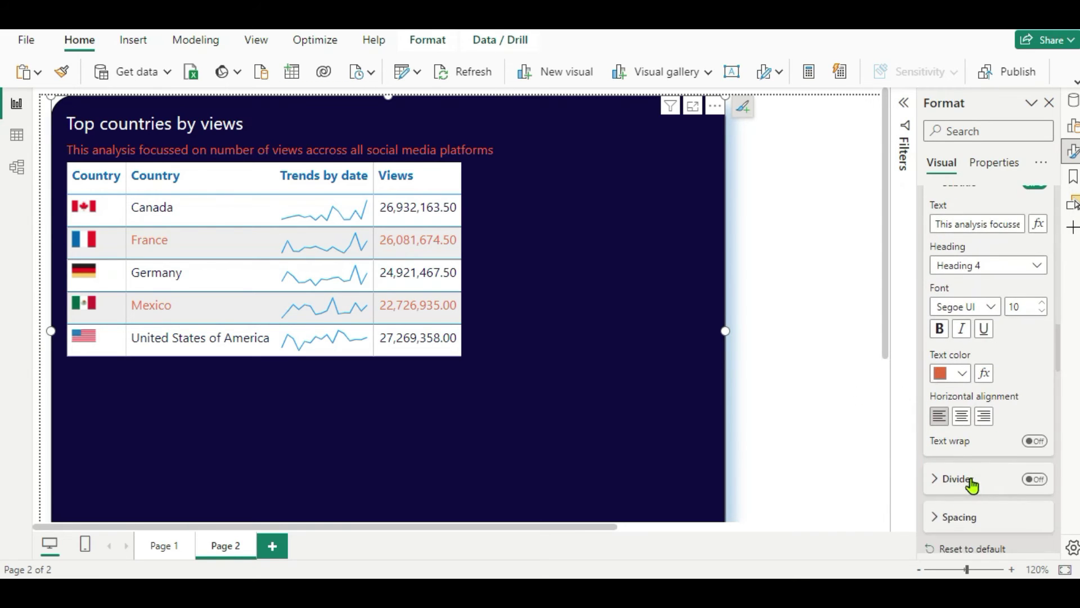
pyautogui.scroll(-2, 971, 484)
pyautogui.scroll(1, 972, 486)
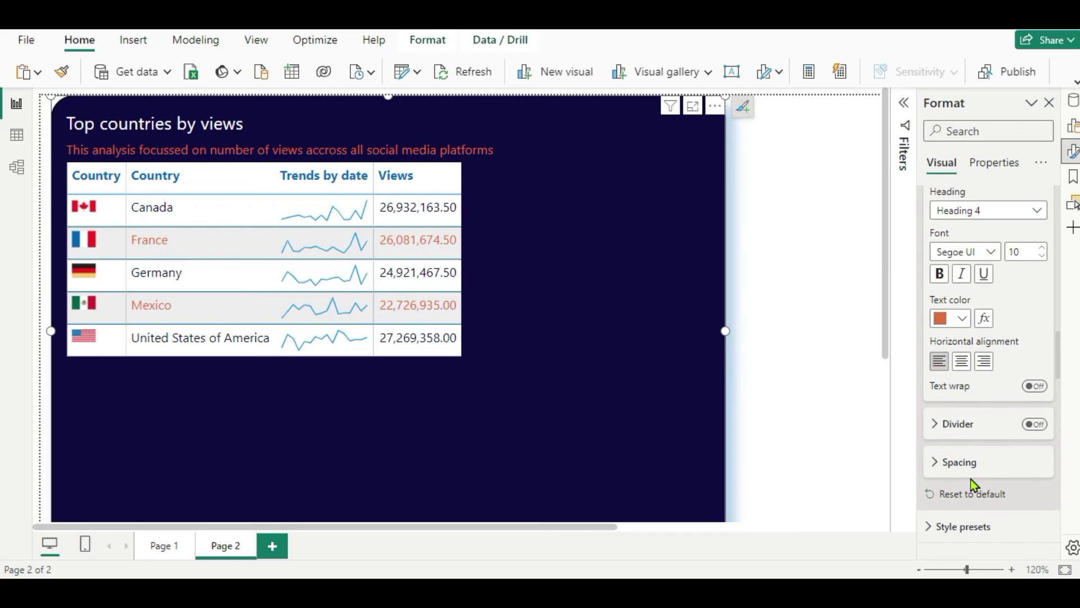
pyautogui.scroll(-2, 972, 484)
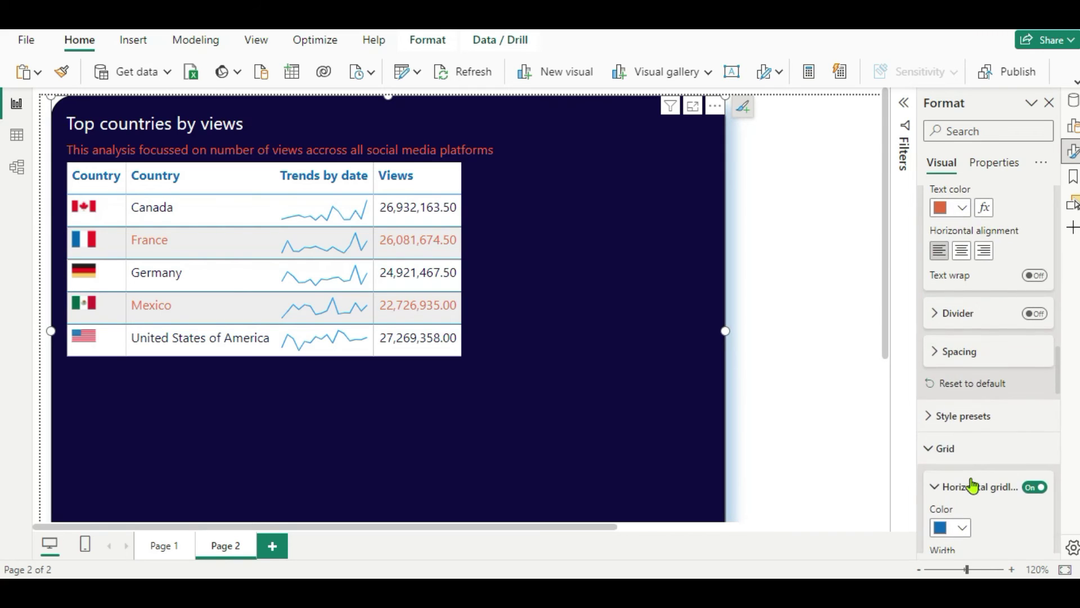
pyautogui.click(931, 419)
pyautogui.scroll(-2, 929, 426)
pyautogui.click(1044, 352)
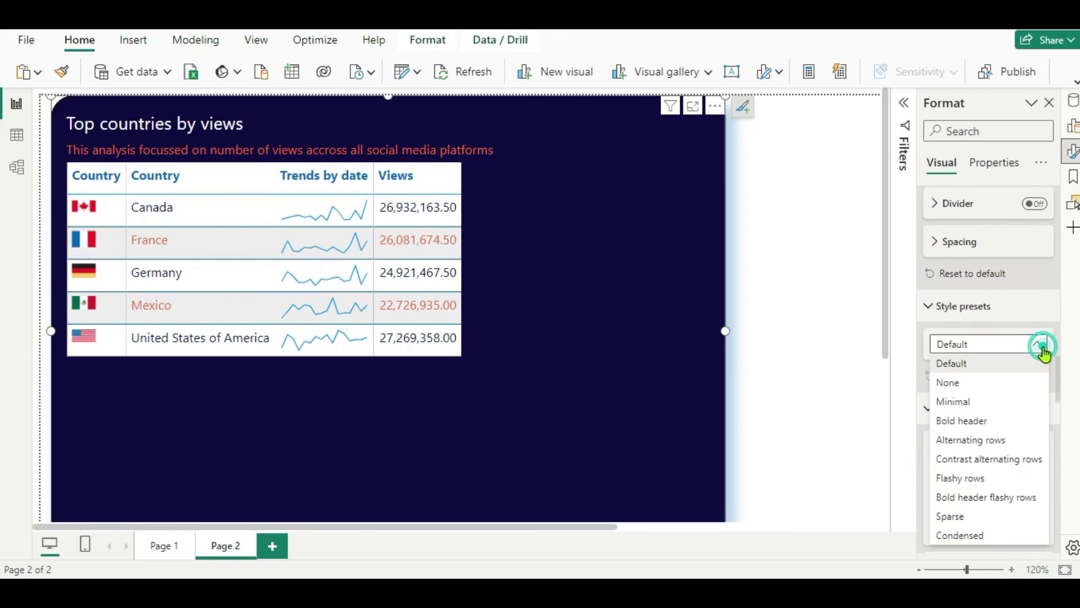
pyautogui.click(971, 381)
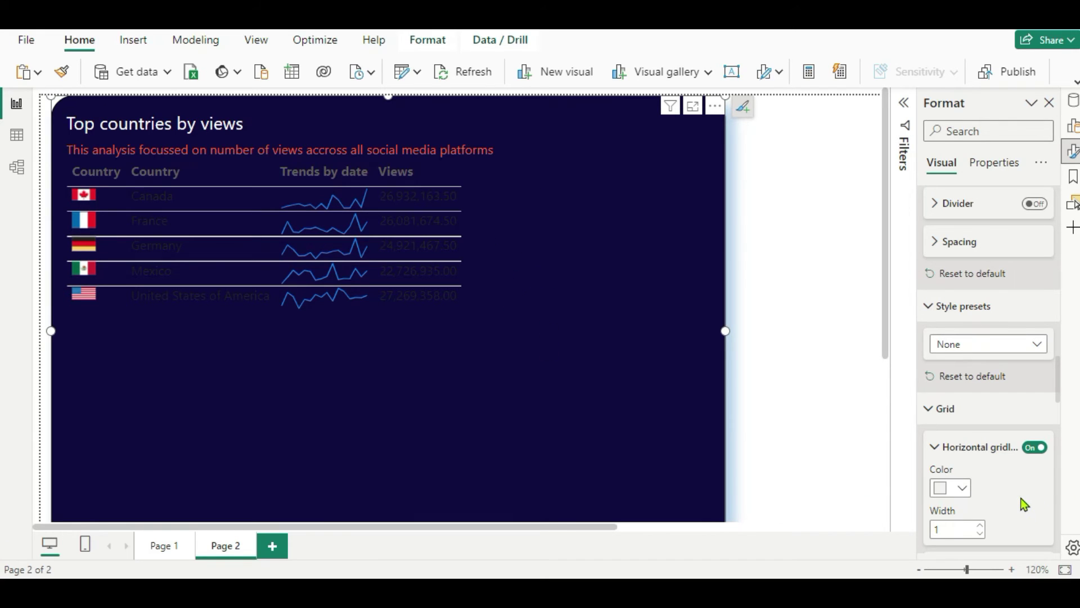
# Set the table values' text color to white and the alternate text color to the recently used orange
pyautogui.scroll(2, 1024, 503)
pyautogui.scroll(5, 1024, 503)
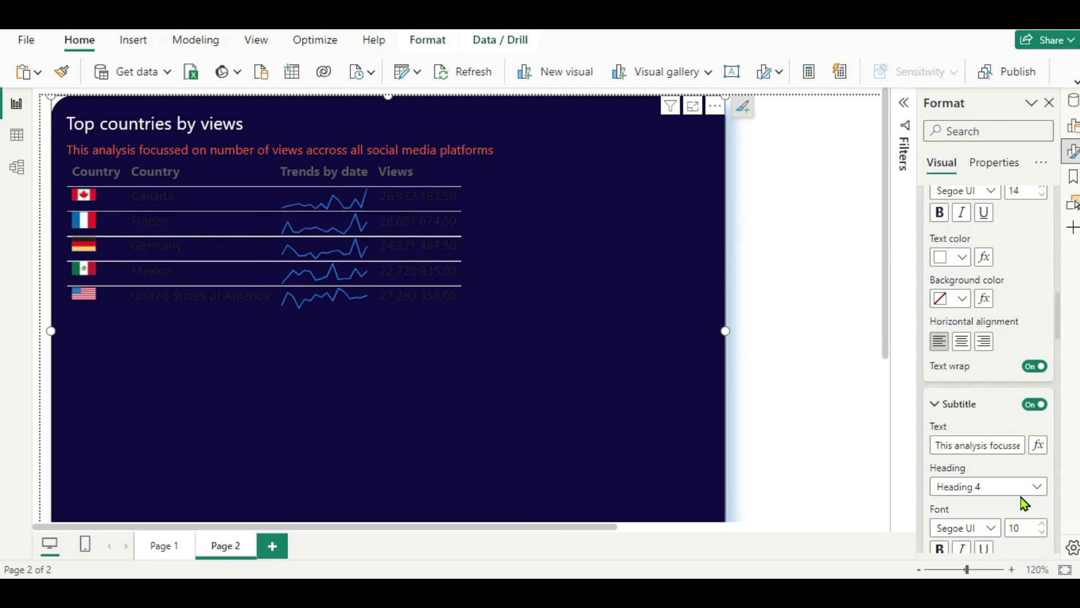
pyautogui.scroll(10, 1024, 503)
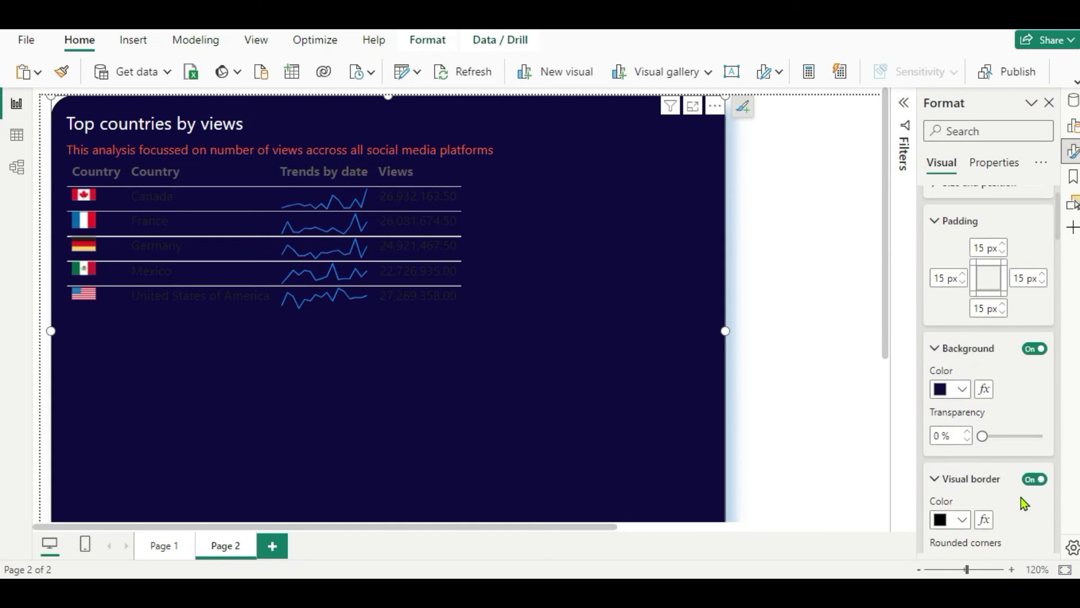
pyautogui.scroll(1, 1025, 502)
pyautogui.scroll(-7, 1024, 503)
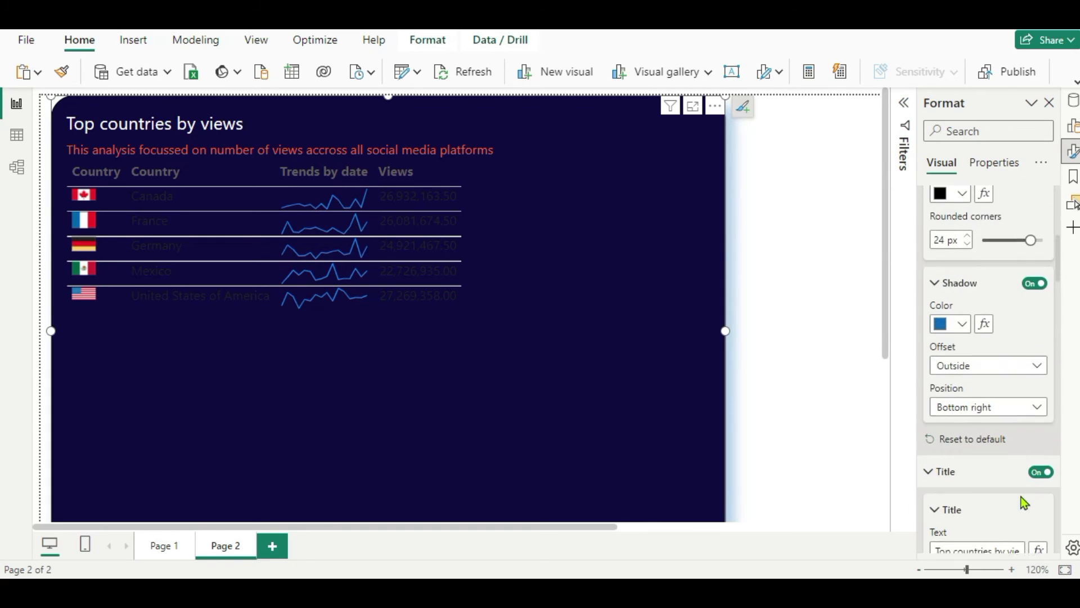
pyautogui.scroll(-10, 1025, 502)
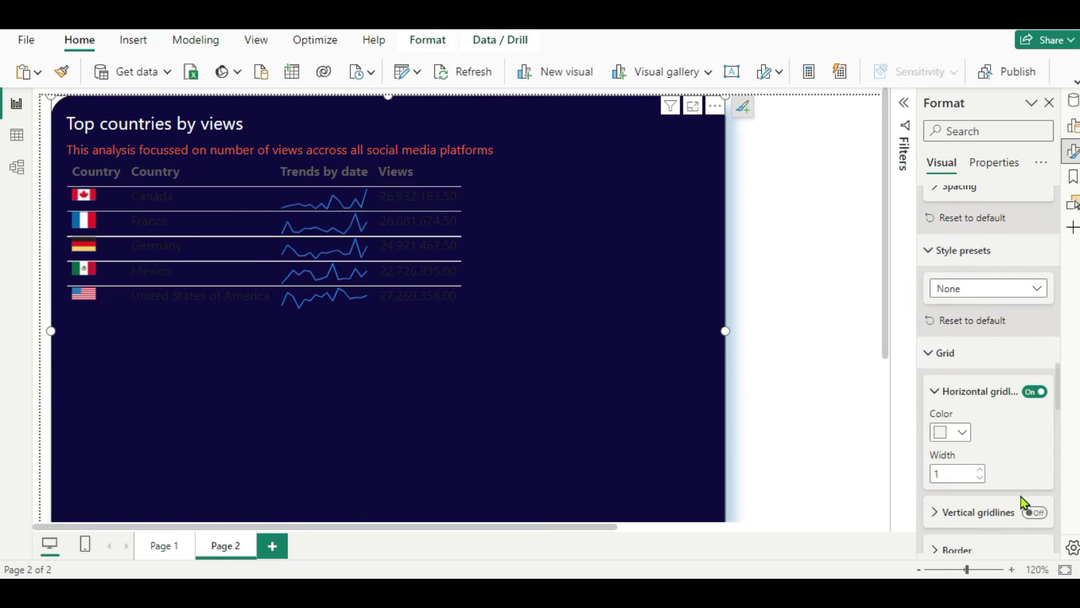
pyautogui.scroll(-8, 1024, 502)
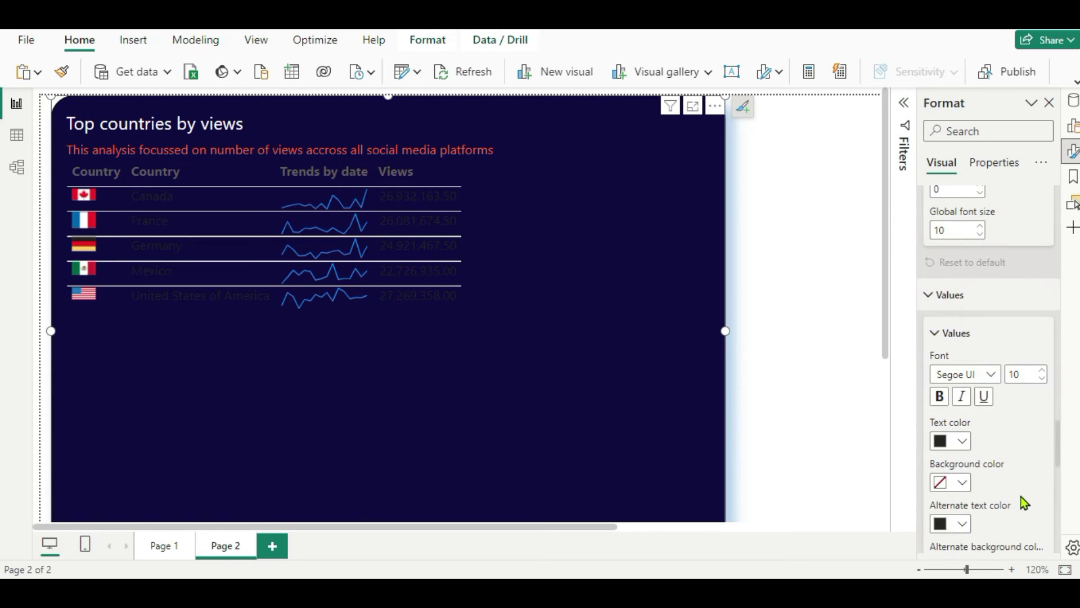
pyautogui.scroll(-1, 989, 455)
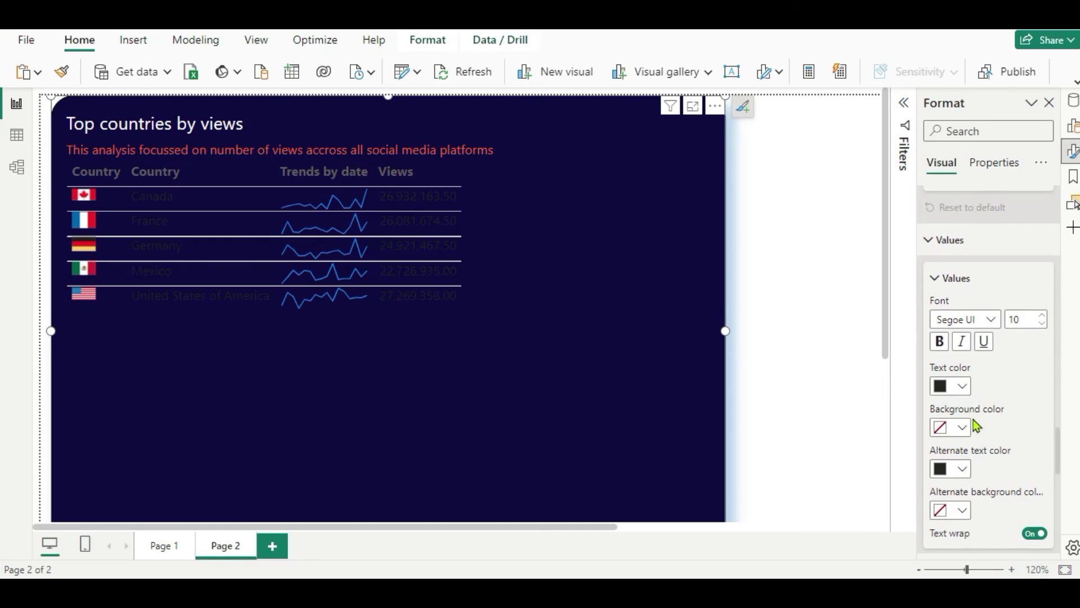
pyautogui.click(962, 388)
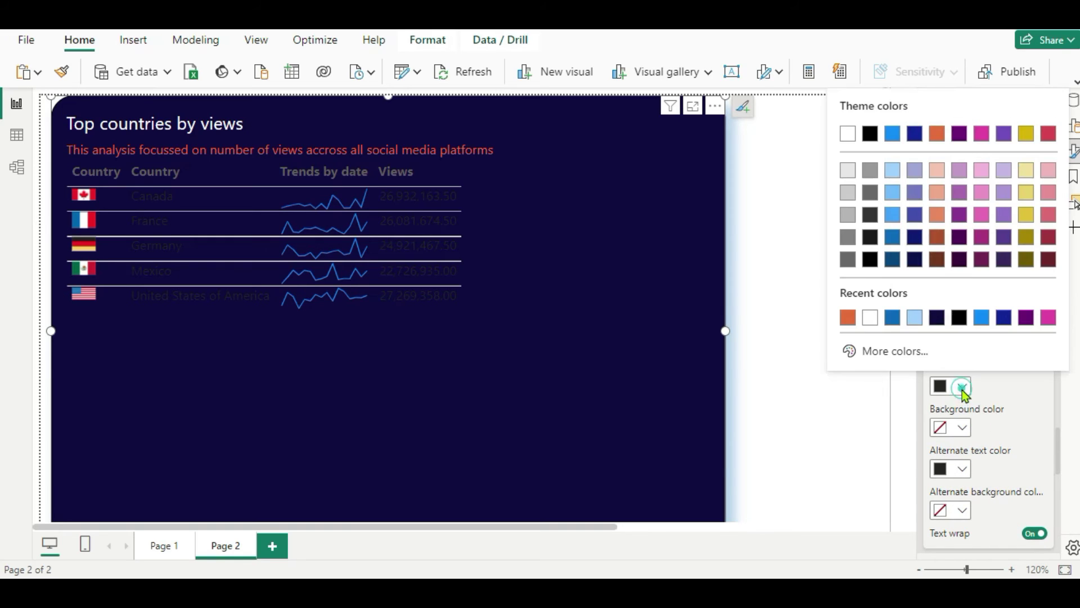
pyautogui.click(871, 318)
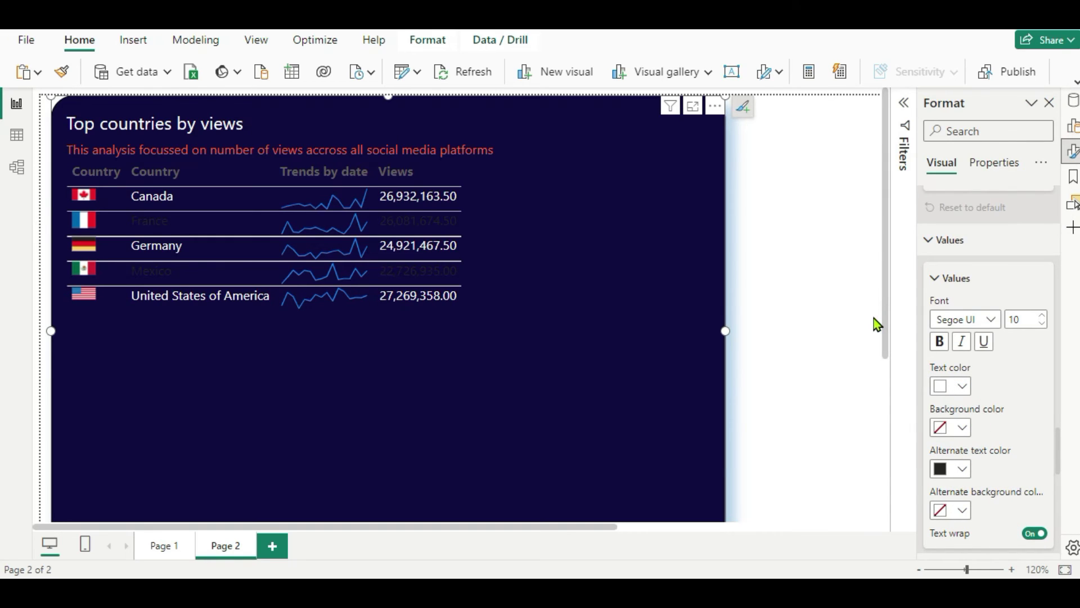
pyautogui.click(963, 469)
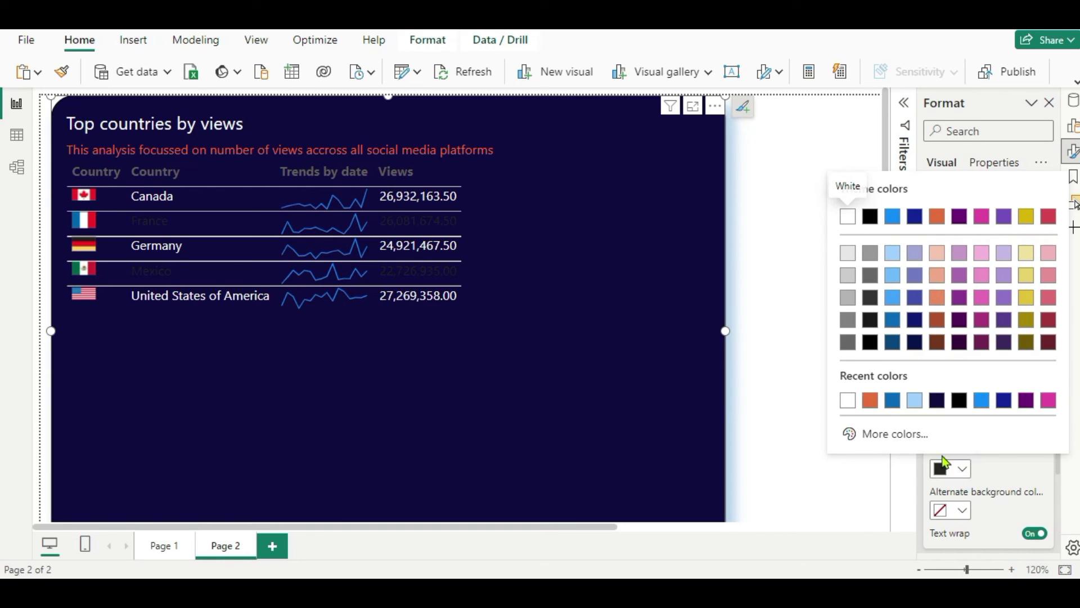
pyautogui.click(874, 401)
# Try white and then the bright theme blue as the column header text color
pyautogui.scroll(-3, 1037, 465)
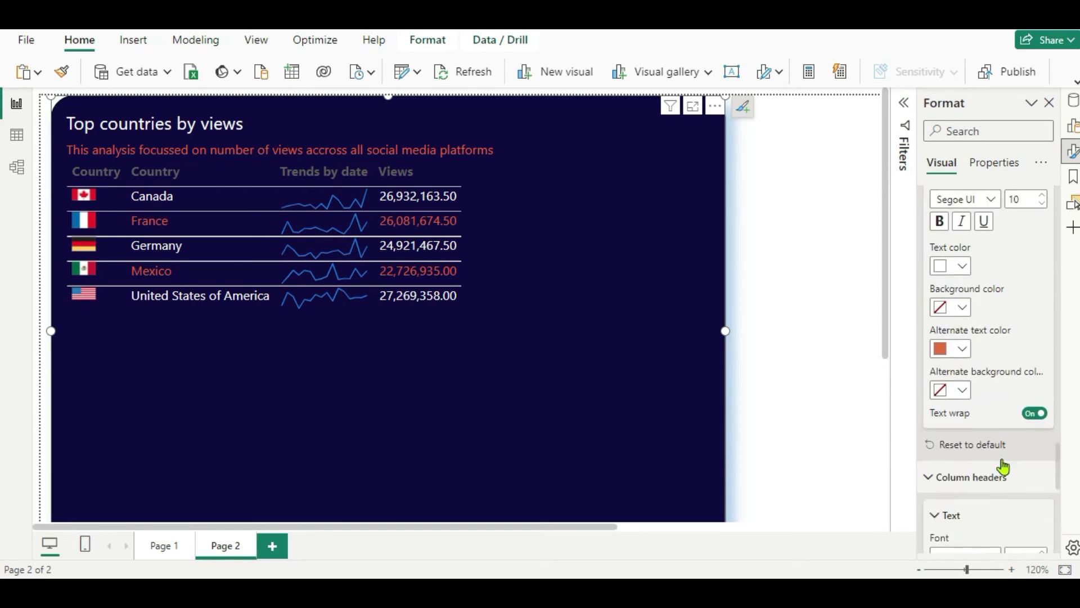
pyautogui.scroll(-2, 1003, 466)
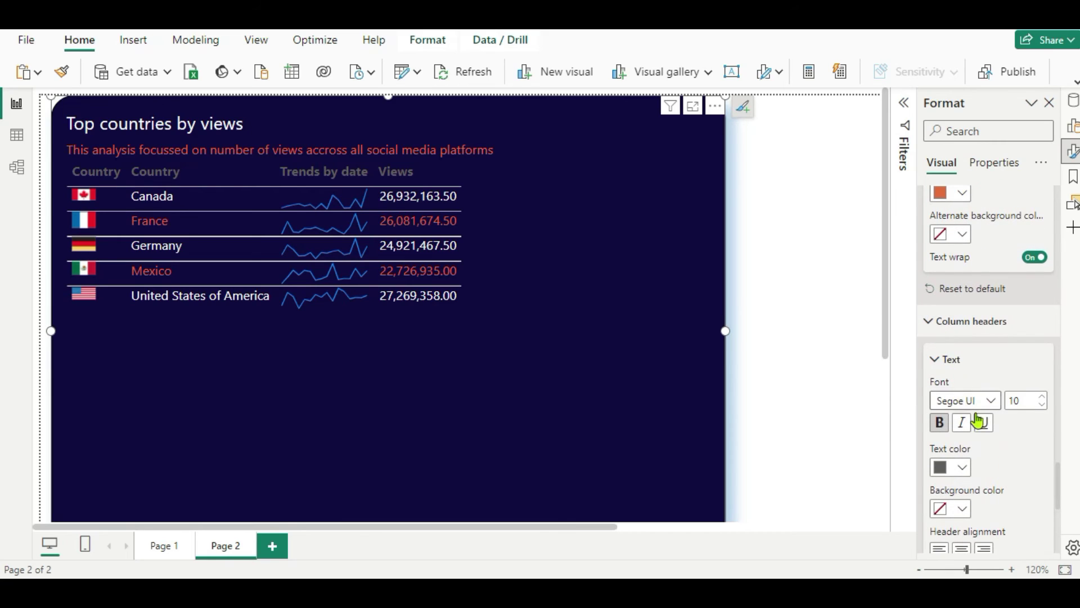
pyautogui.scroll(-2, 979, 422)
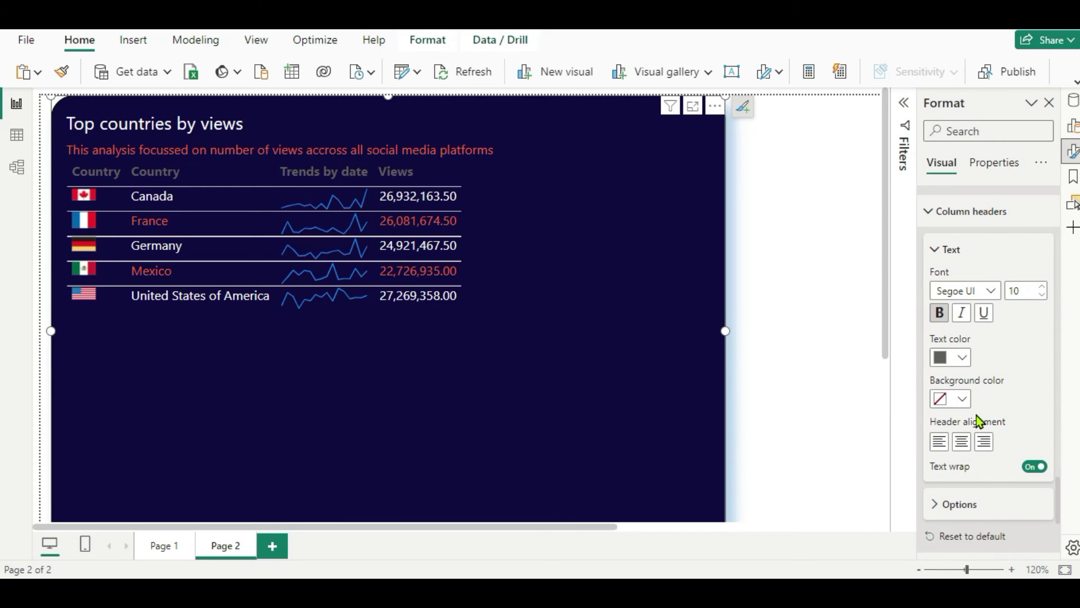
pyautogui.click(963, 359)
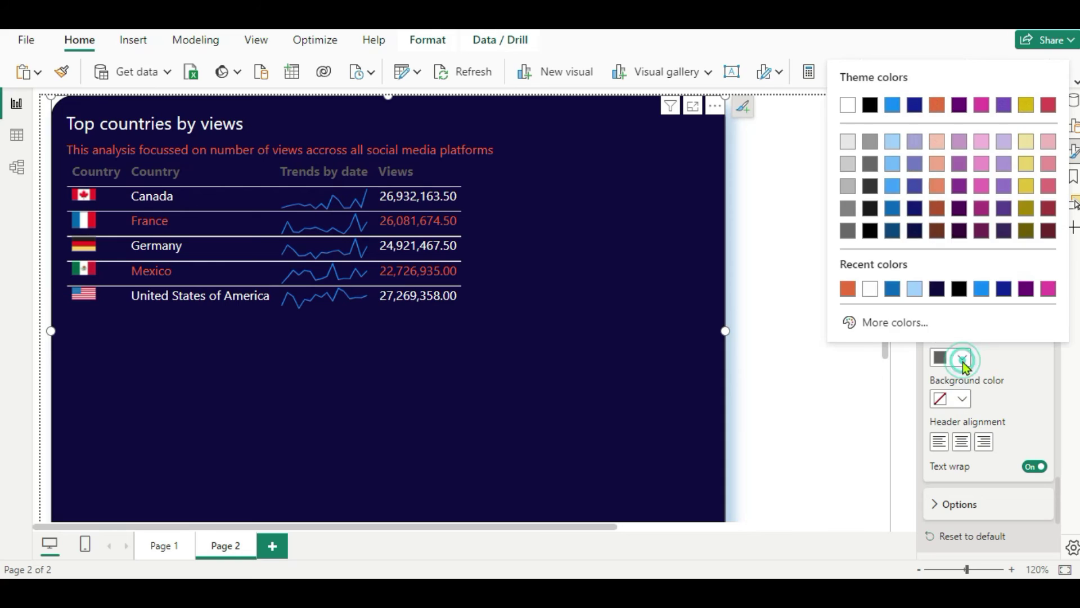
pyautogui.click(872, 289)
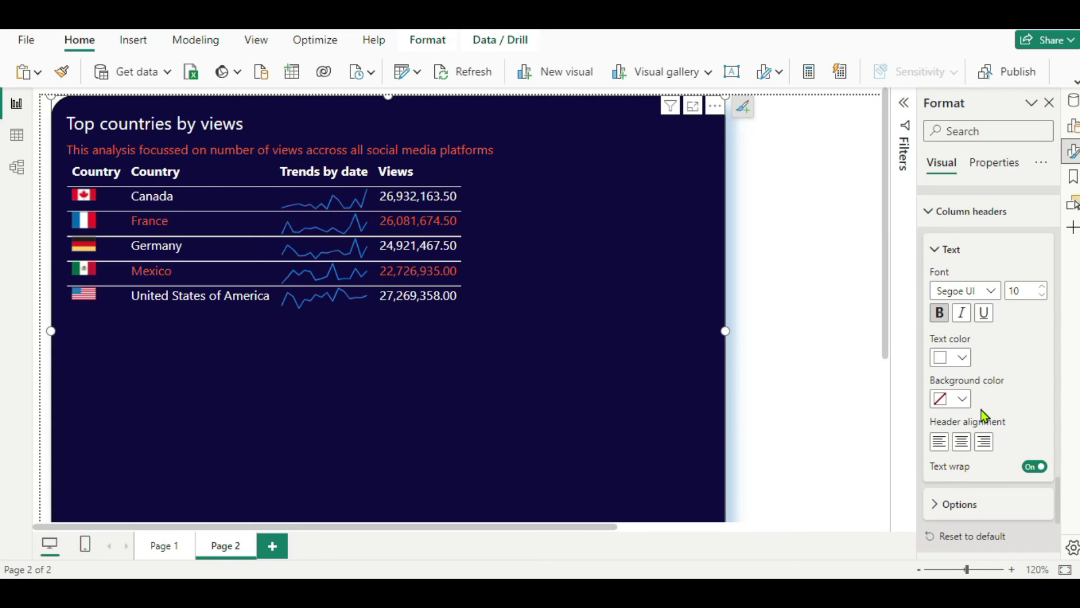
pyautogui.click(962, 359)
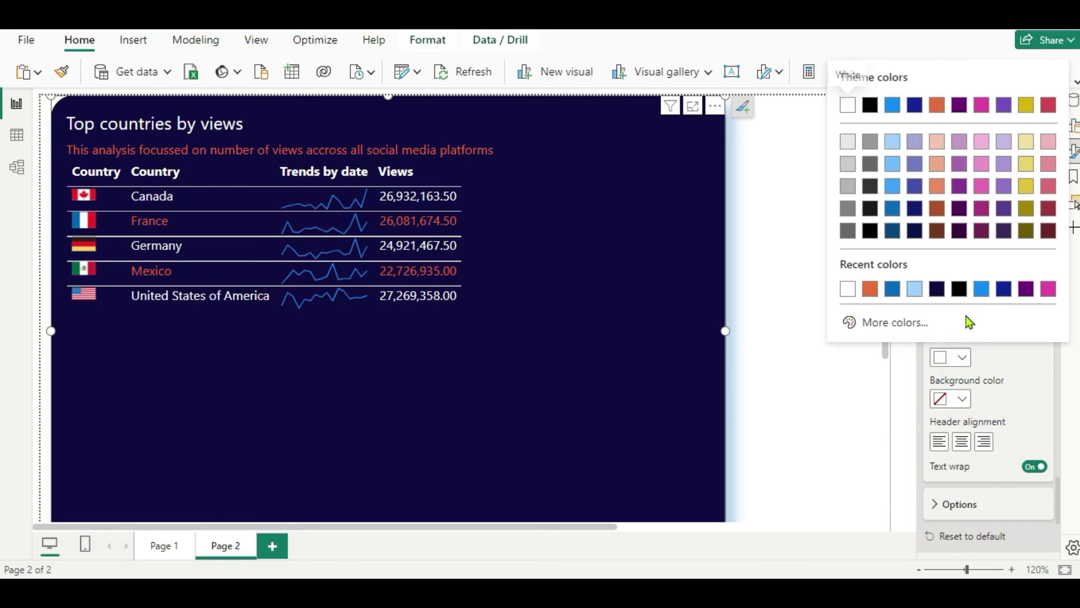
pyautogui.click(983, 290)
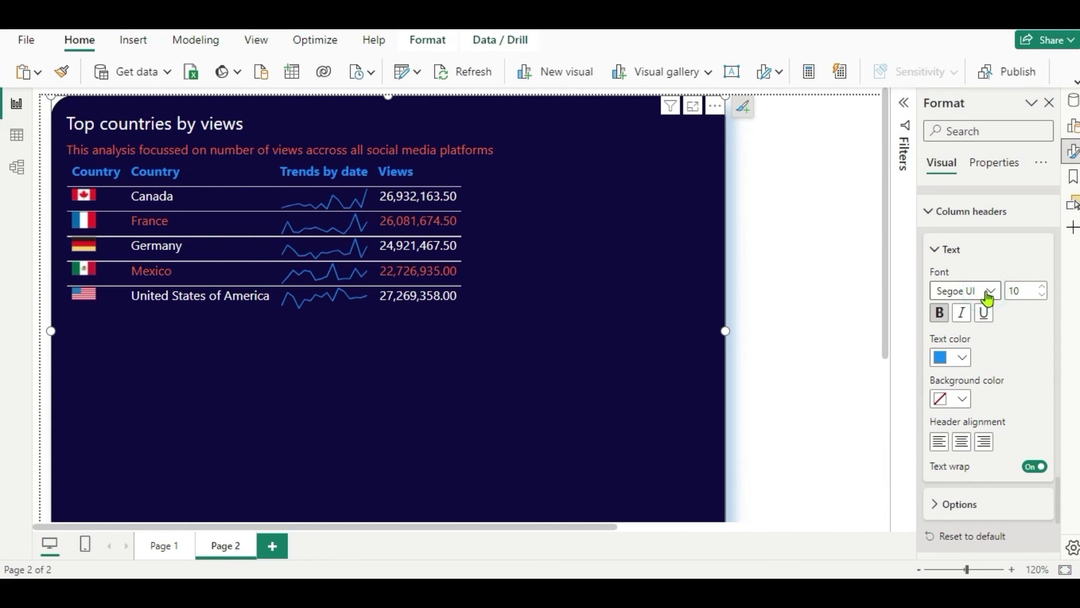
# Set the column header text color to white and remove its bold formatting
pyautogui.click(966, 363)
pyautogui.click(872, 291)
pyautogui.click(939, 314)
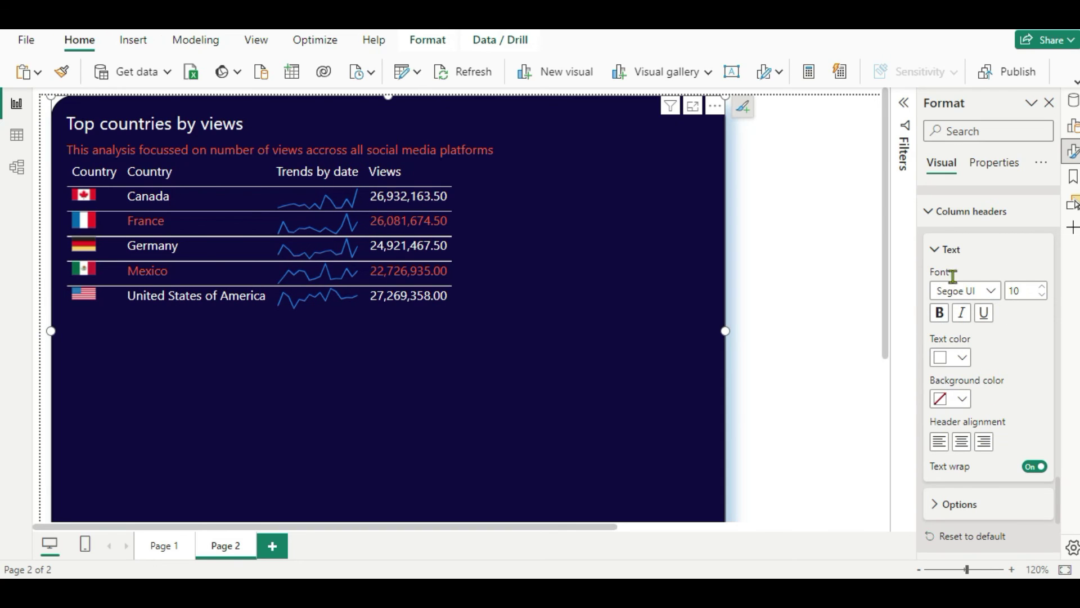
# Try a dark navy blue and then the recently used light blue as the table's horizontal gridline color
pyautogui.scroll(-2, 1021, 361)
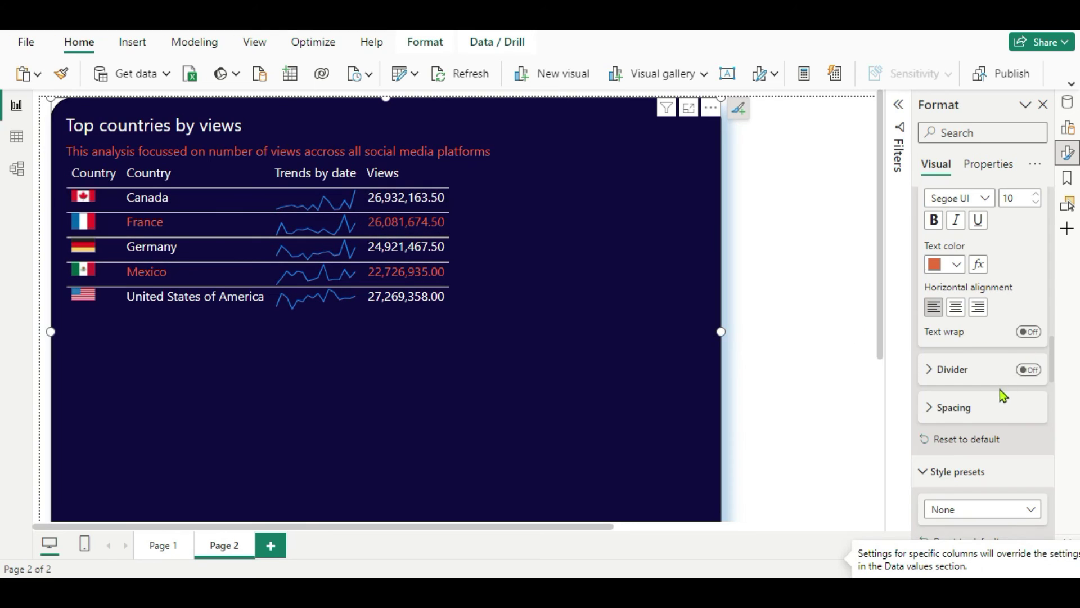
pyautogui.scroll(-5, 1000, 390)
pyautogui.scroll(-1, 1001, 403)
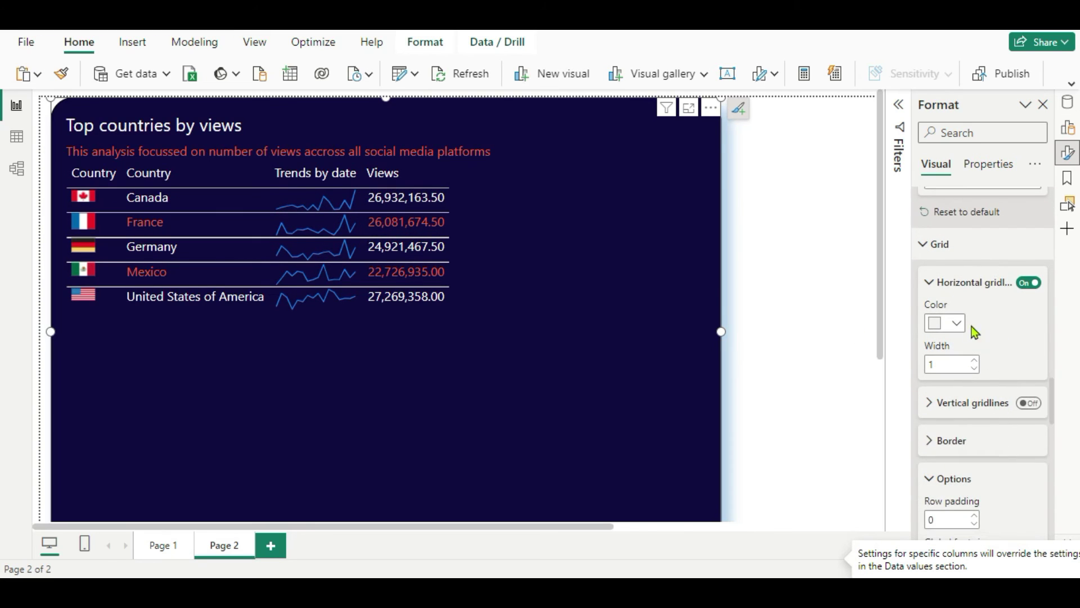
pyautogui.click(959, 323)
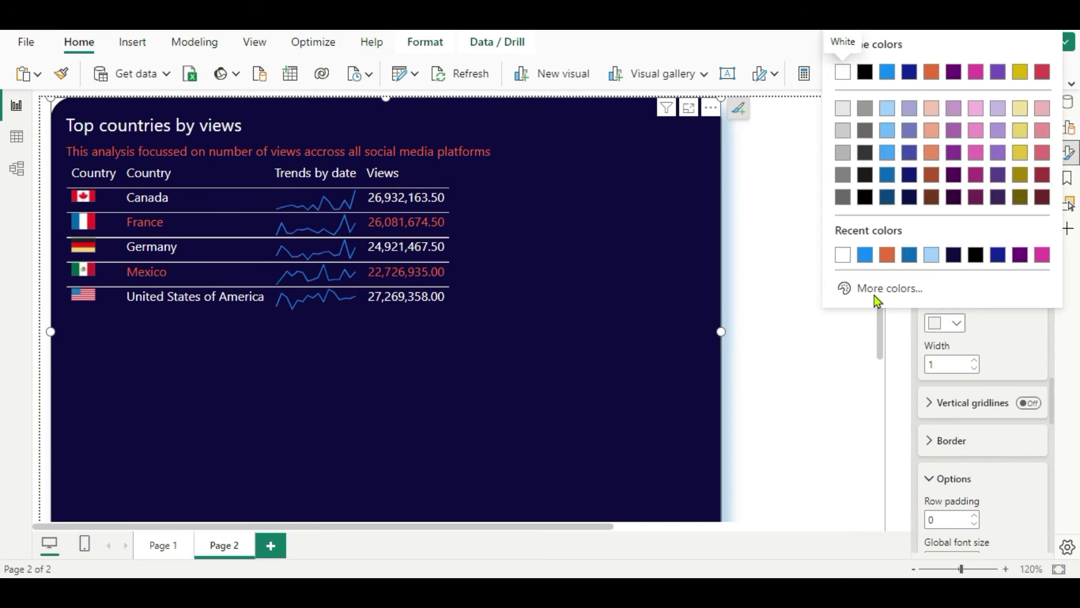
pyautogui.click(910, 176)
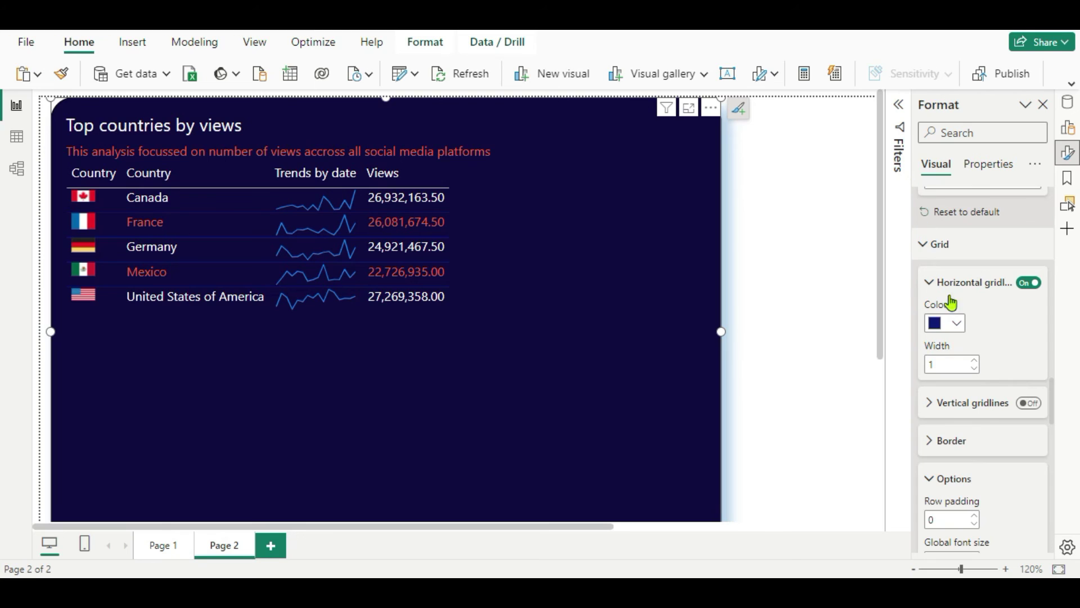
pyautogui.click(959, 323)
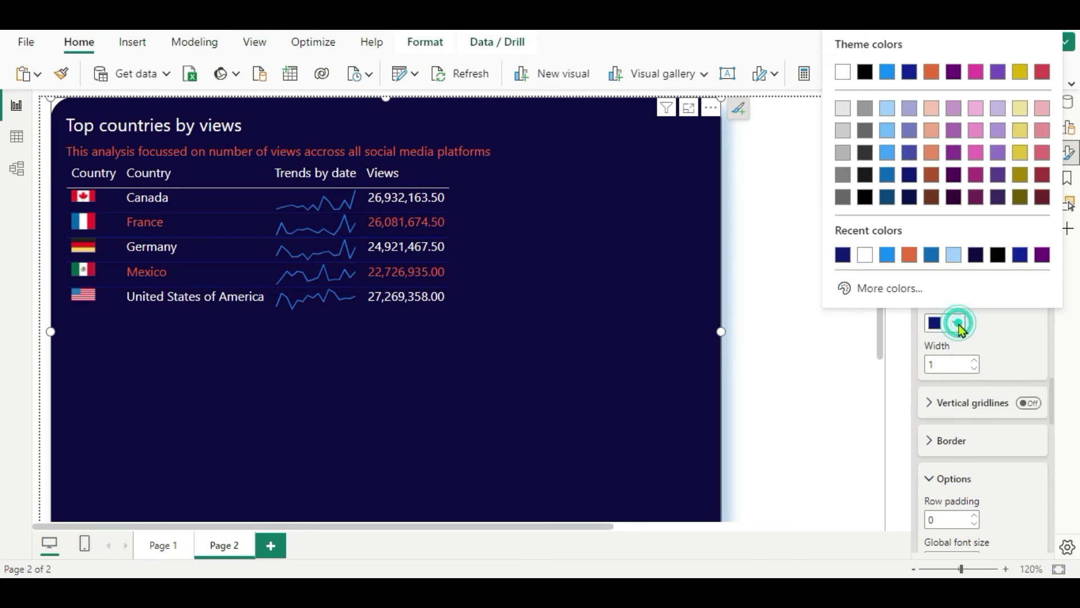
pyautogui.click(954, 255)
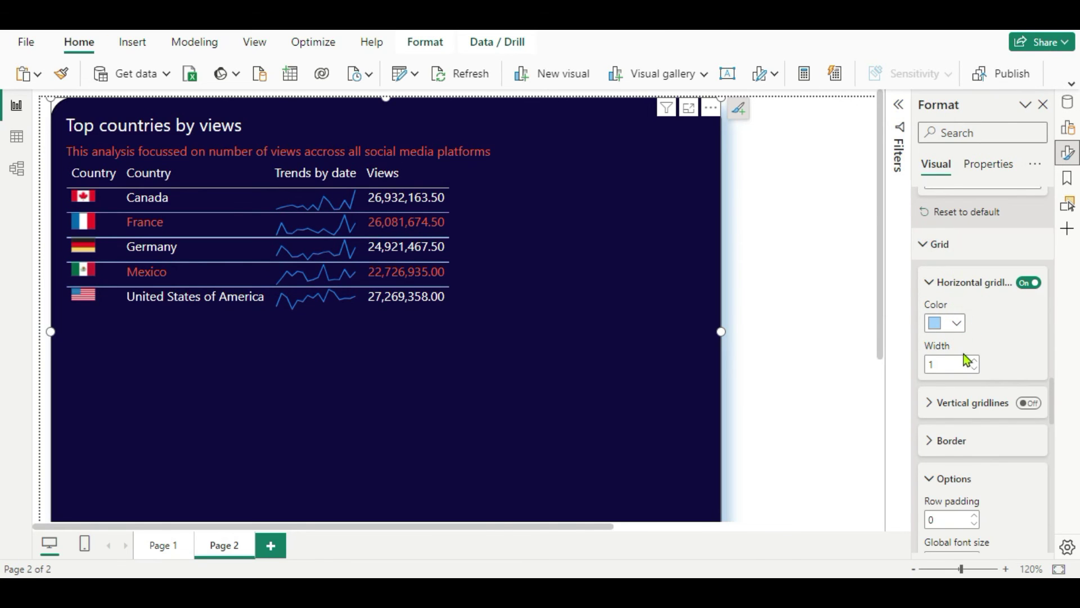
# Set the horizontal gridlines to a darker shade of the bright theme blue with a width of 1
pyautogui.click(963, 329)
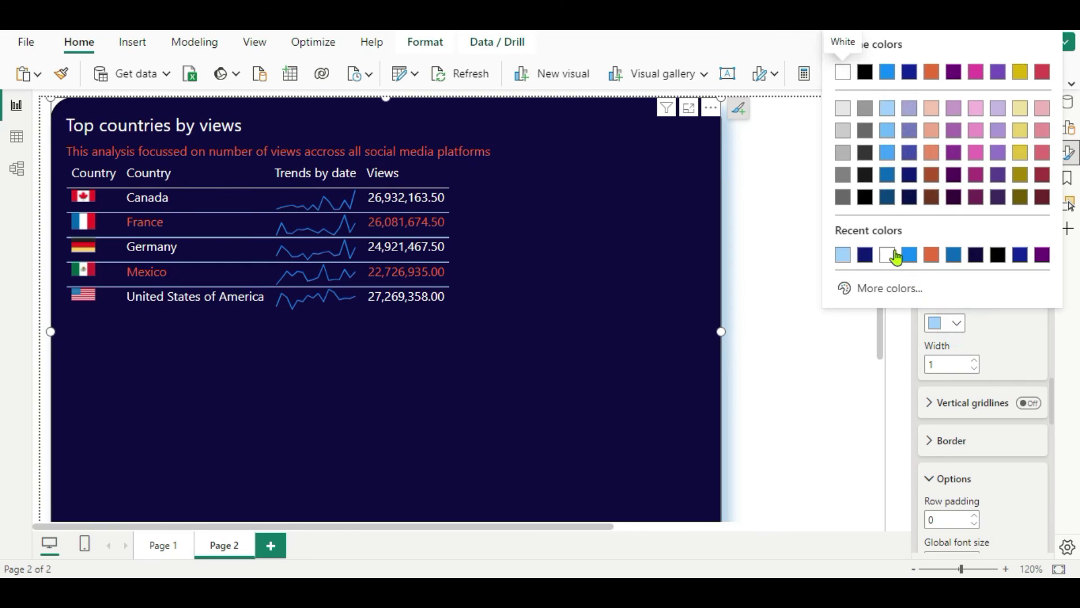
pyautogui.click(887, 175)
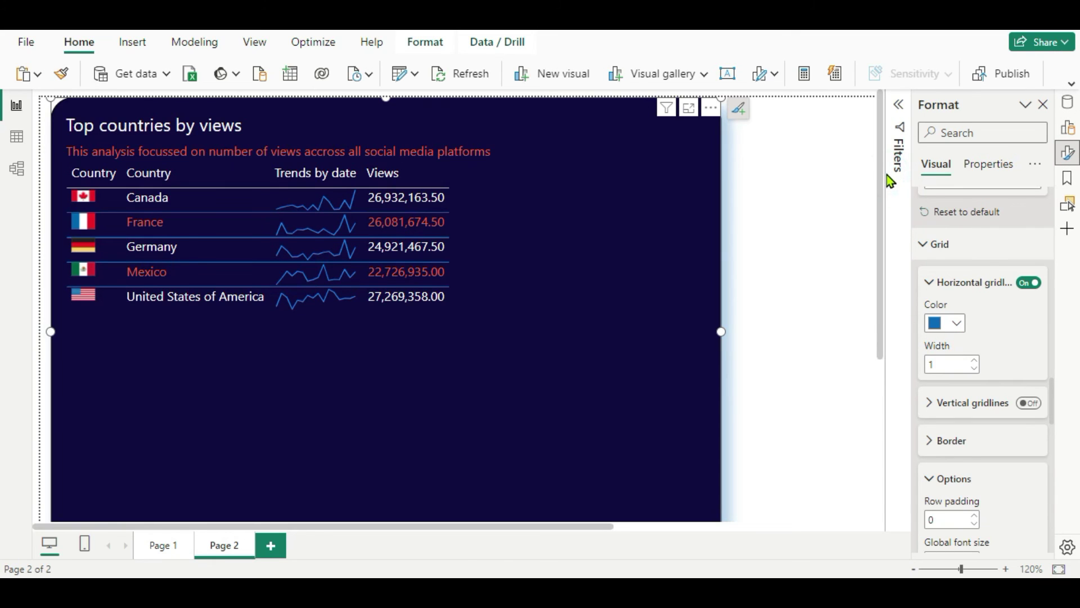
pyautogui.click(974, 361)
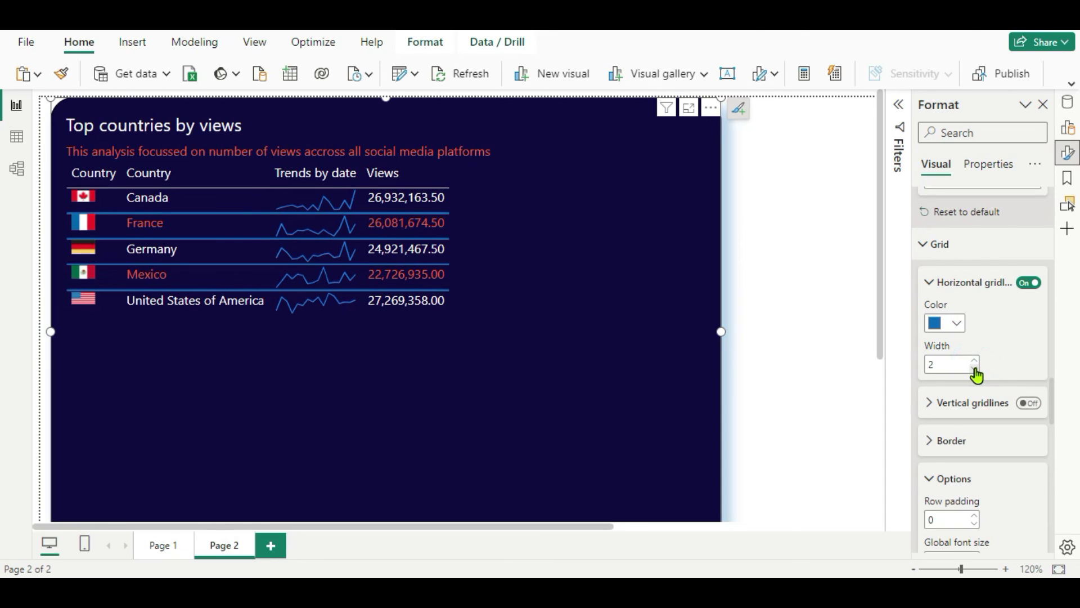
pyautogui.click(975, 368)
pyautogui.click(975, 370)
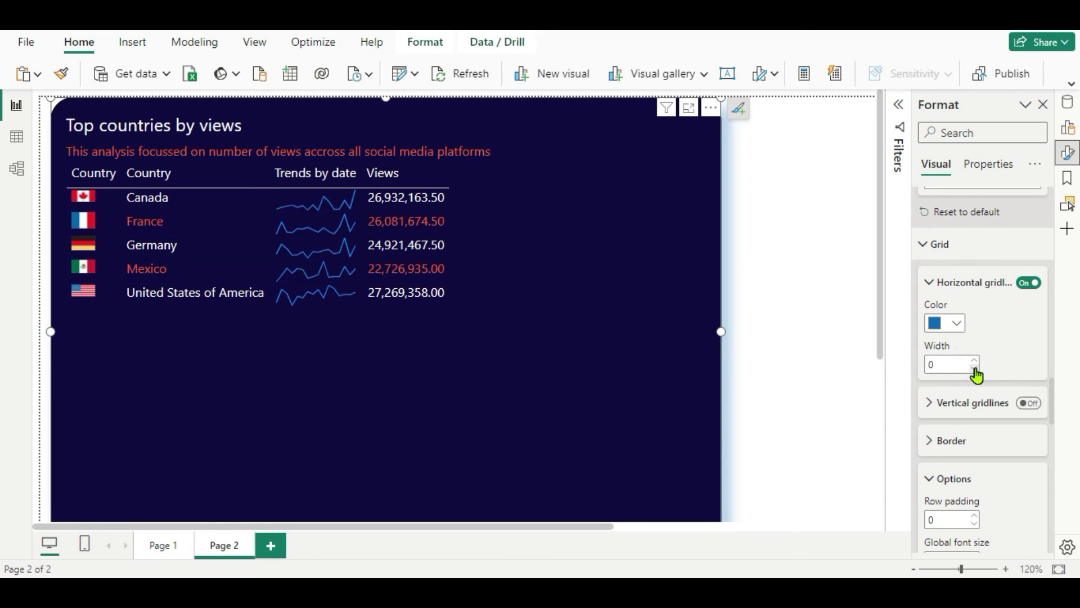
pyautogui.click(975, 361)
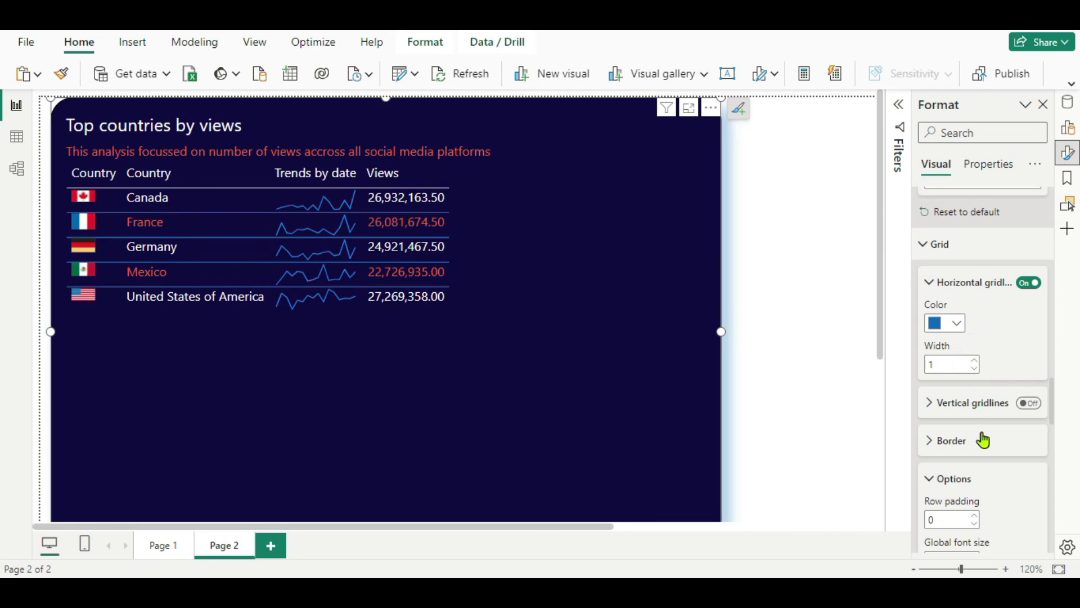
# Show markers on the highest points of the Trends by date sparklines and set the marker color to orange
pyautogui.scroll(-2, 984, 439)
pyautogui.scroll(-20, 982, 435)
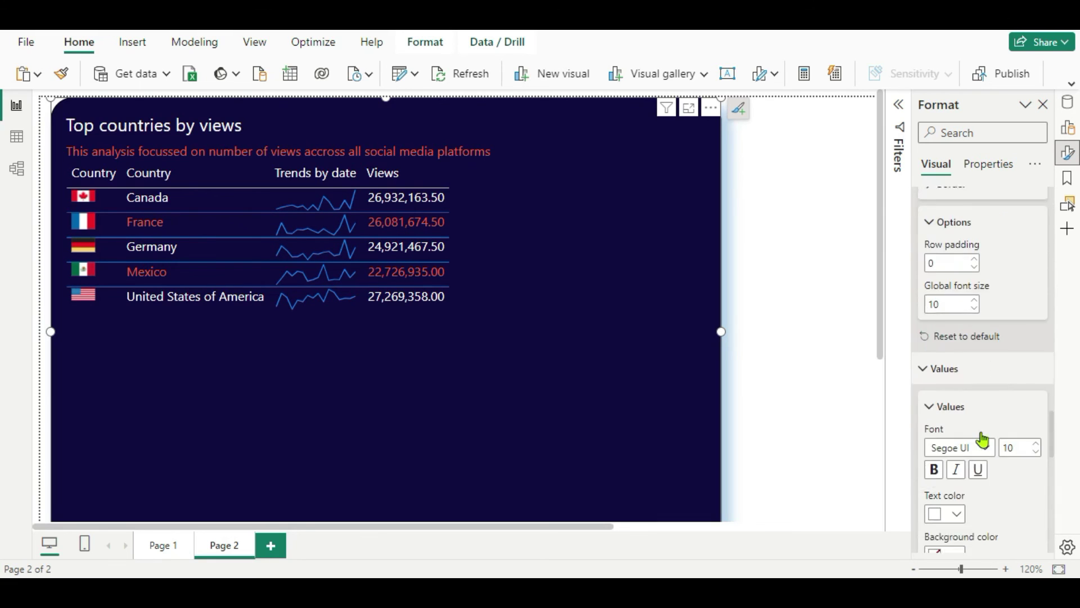
pyautogui.scroll(-10, 982, 436)
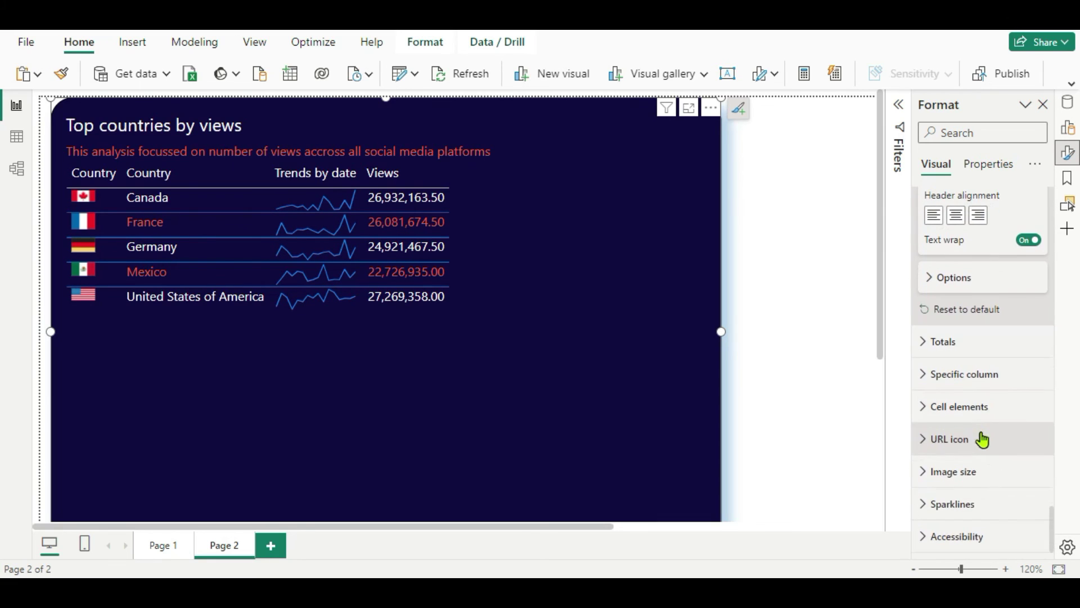
pyautogui.click(926, 509)
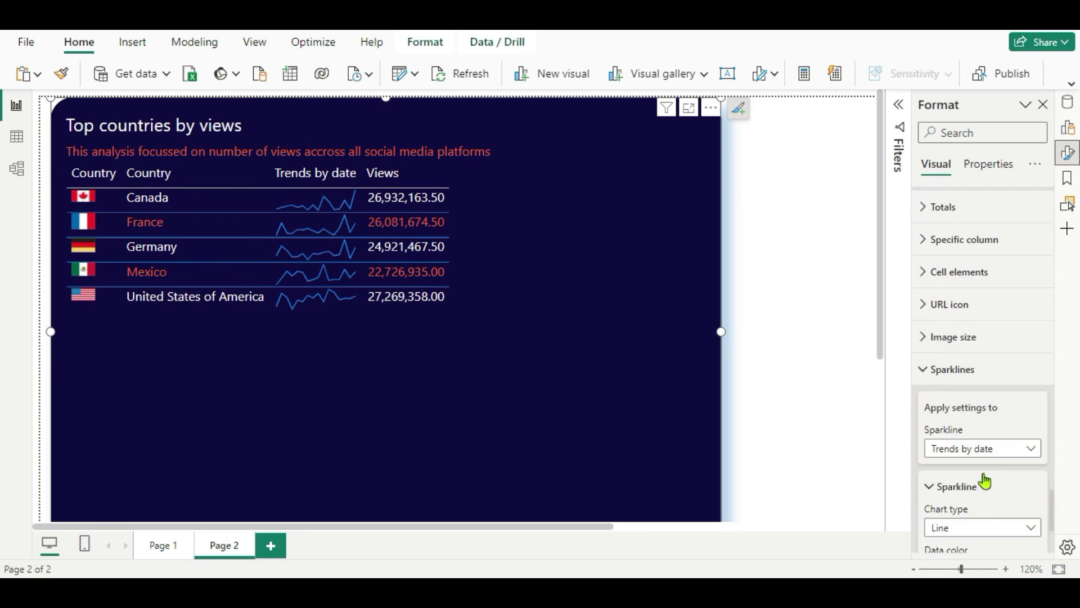
pyautogui.scroll(-5, 984, 478)
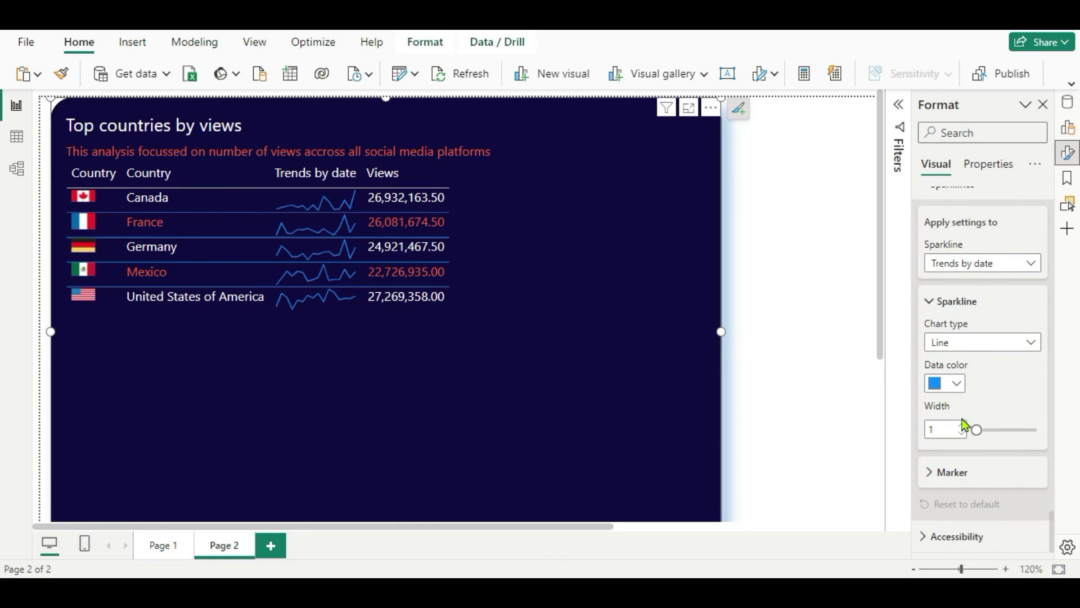
pyautogui.click(934, 481)
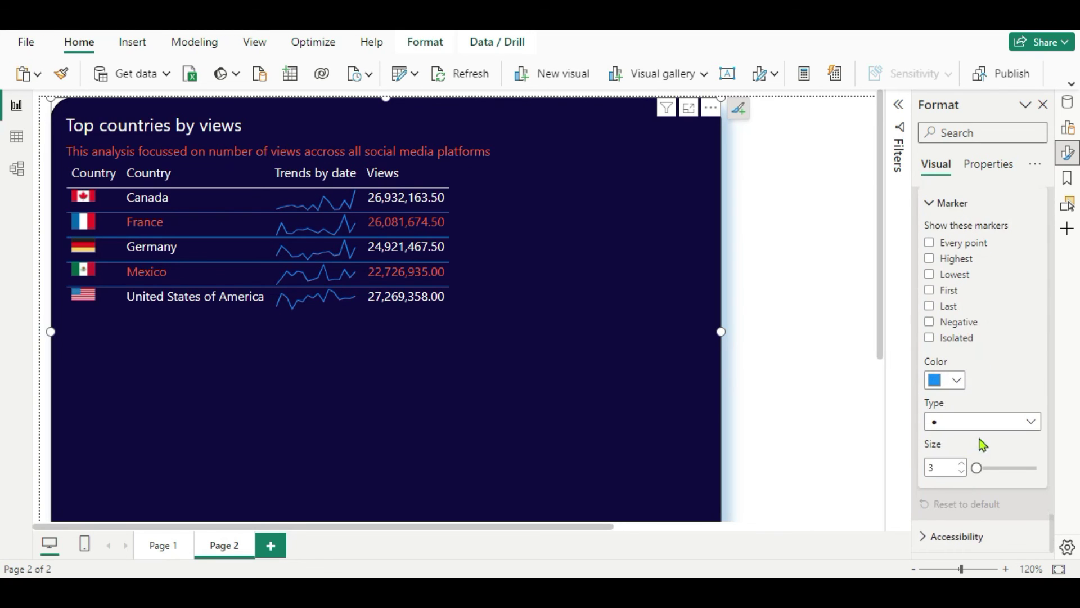
pyautogui.click(930, 260)
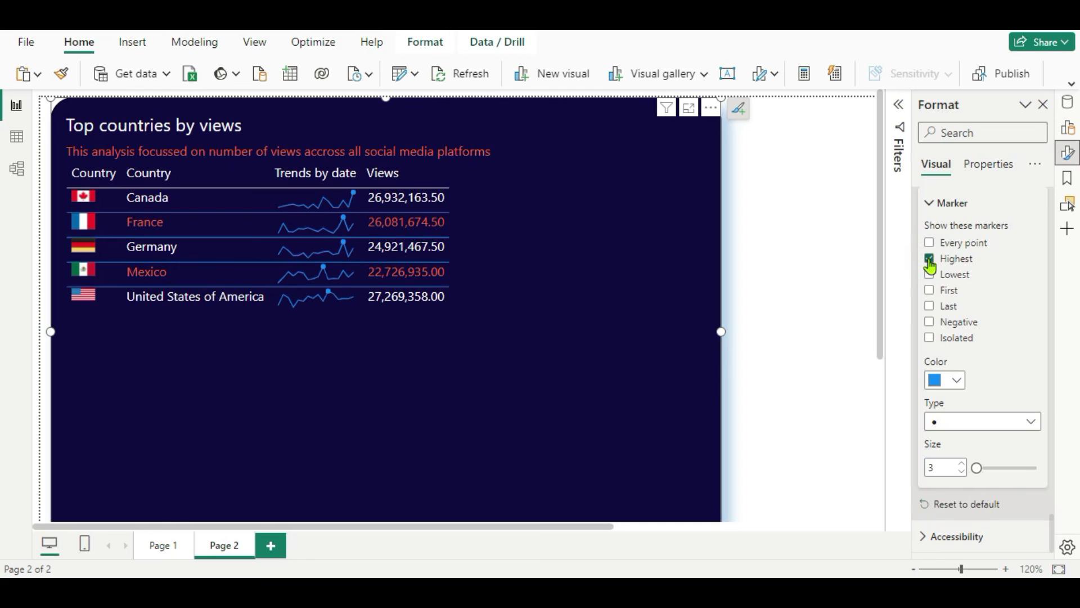
pyautogui.click(955, 381)
pyautogui.click(956, 320)
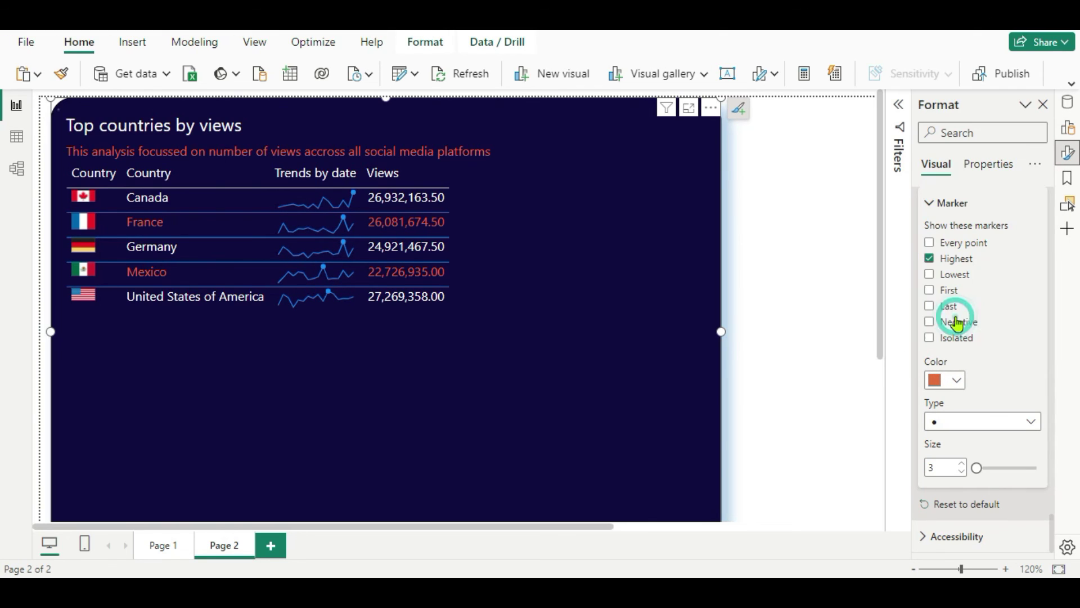